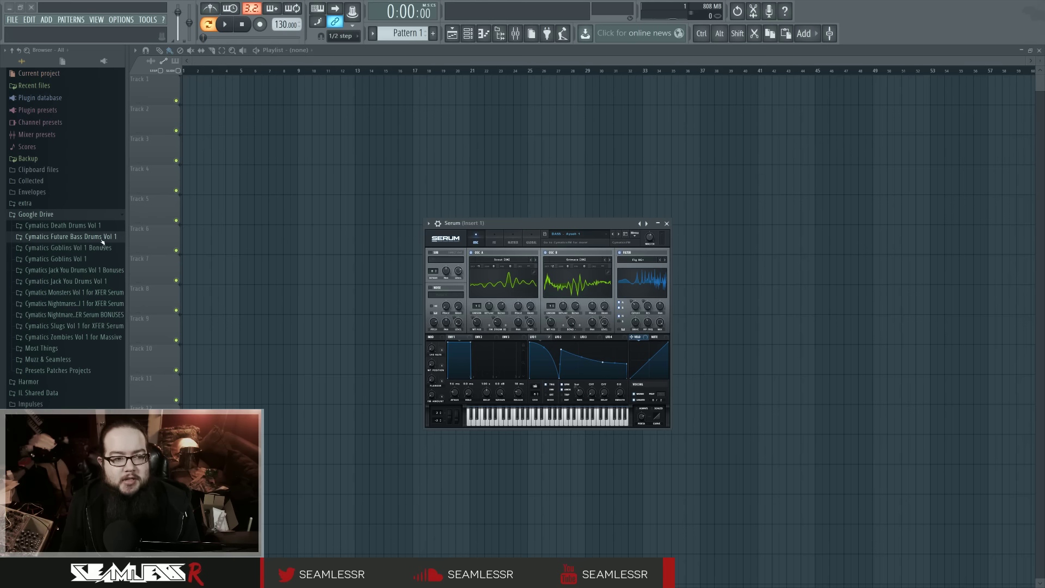
Step: Browse the Cymatics Nightmares Vol 1 for XFER Serum folder, and preview a kick from the bonus pack's drum samples
{"action": "left_click", "coordinate": [98, 305]}
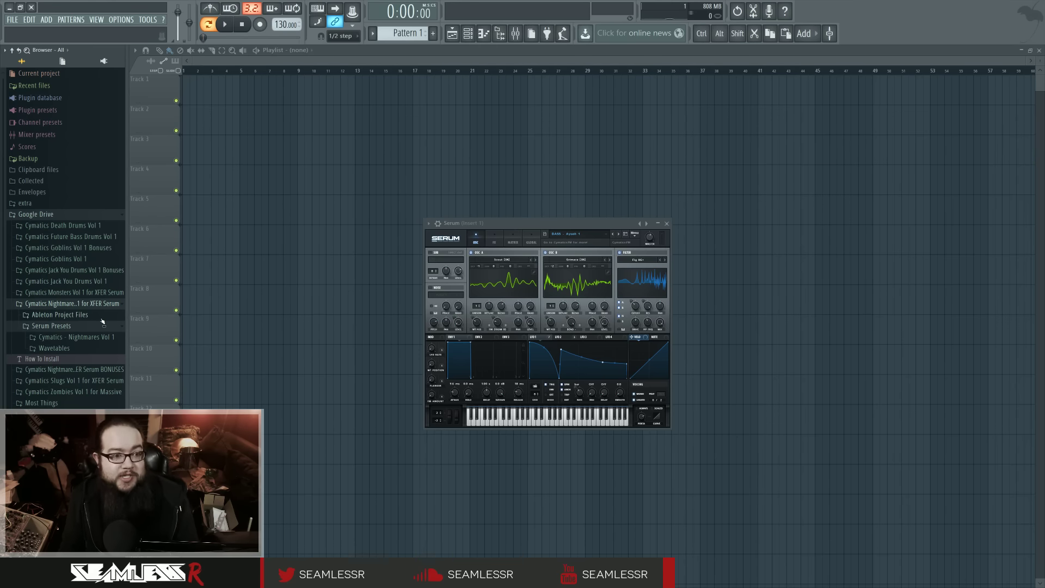
{"action": "left_click", "coordinate": [107, 305]}
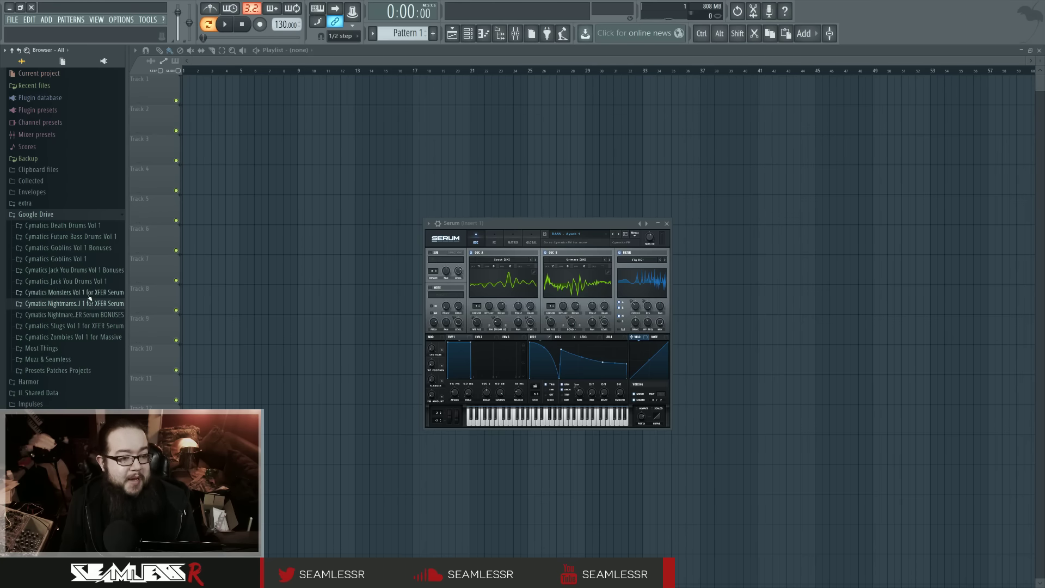
{"action": "left_click", "coordinate": [82, 315]}
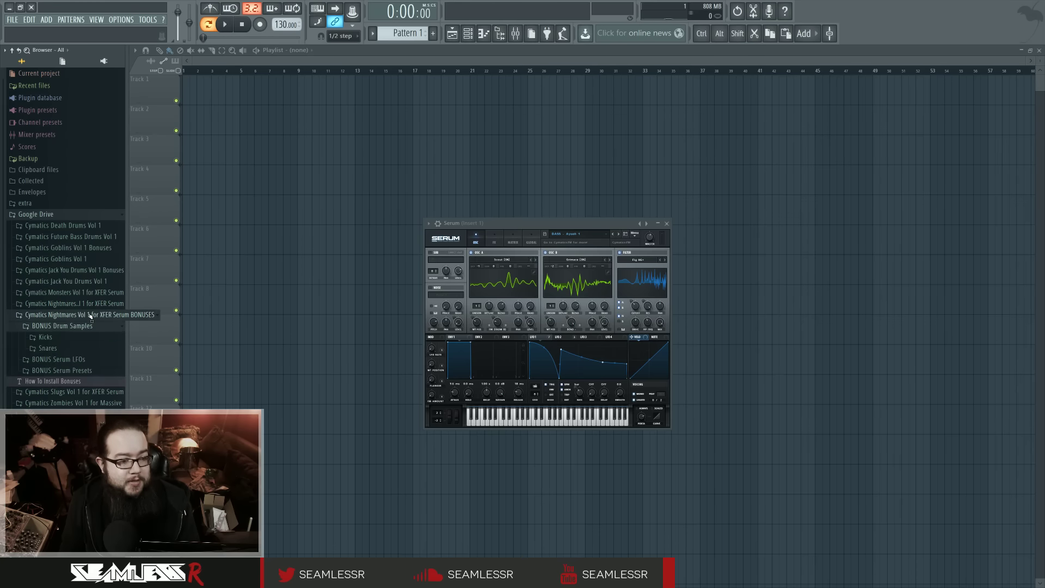
{"action": "left_click", "coordinate": [81, 341]}
{"action": "scroll", "coordinate": [82, 362], "scroll_direction": "down", "scroll_amount": 2}
{"action": "left_click", "coordinate": [83, 323]}
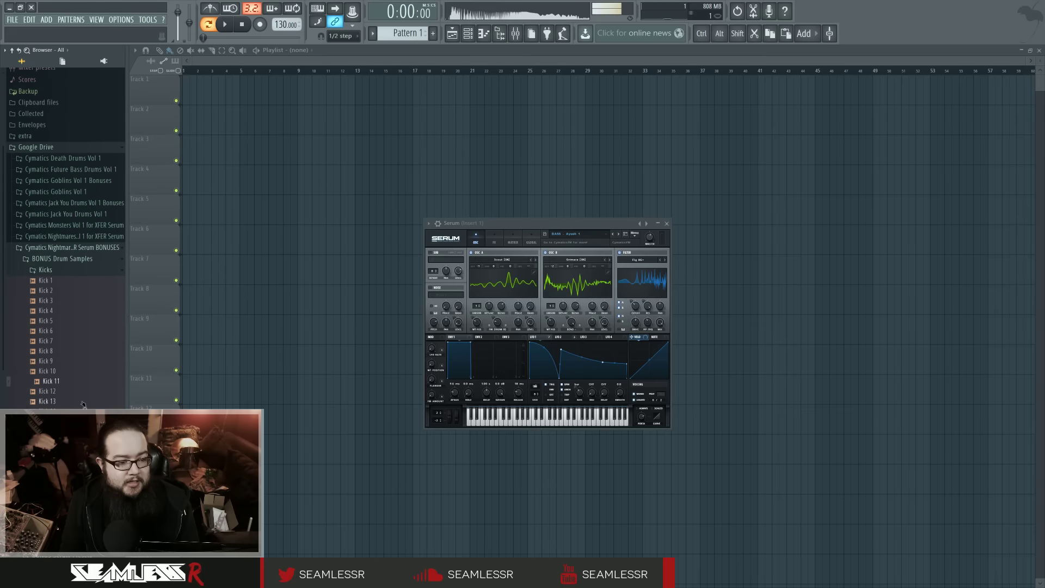
Step: Preview a snare from the BONUS Drum Samples folder, then collapse the Nightmares bonuses folder
{"action": "left_click", "coordinate": [69, 271]}
{"action": "left_click", "coordinate": [76, 327]}
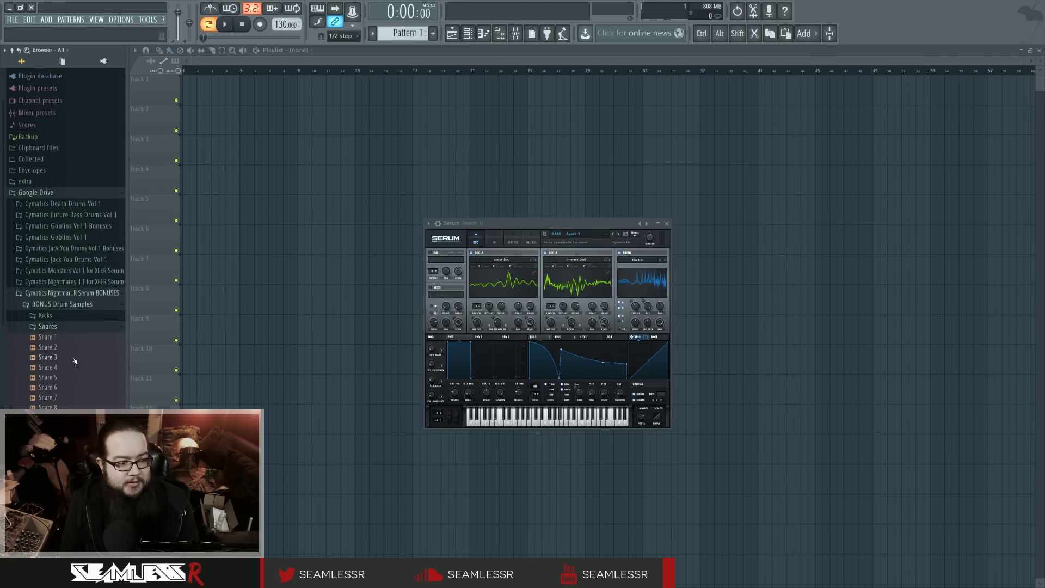
{"action": "left_click", "coordinate": [74, 359]}
{"action": "left_click", "coordinate": [74, 558]}
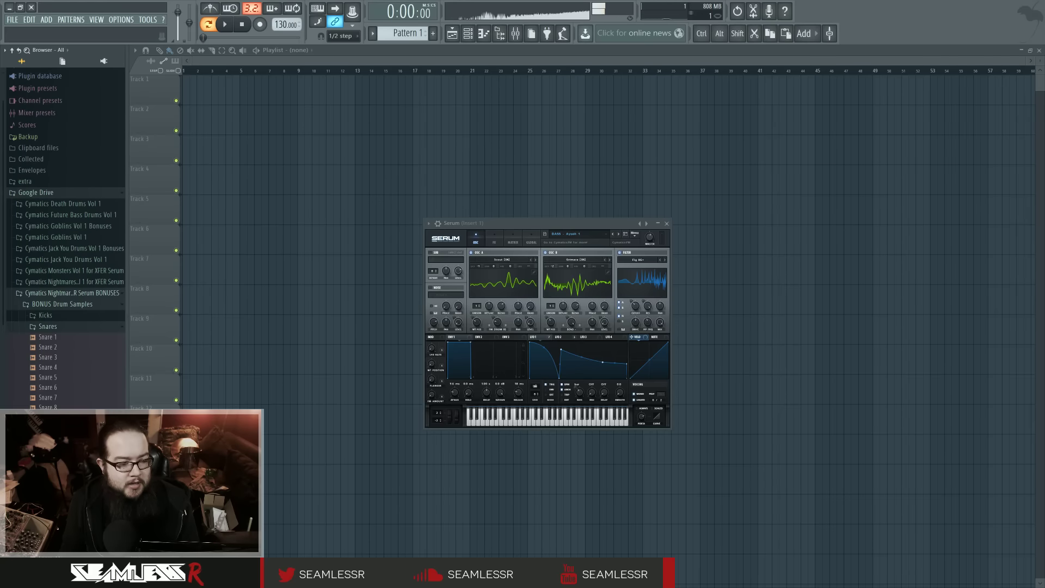
{"action": "left_click", "coordinate": [67, 328]}
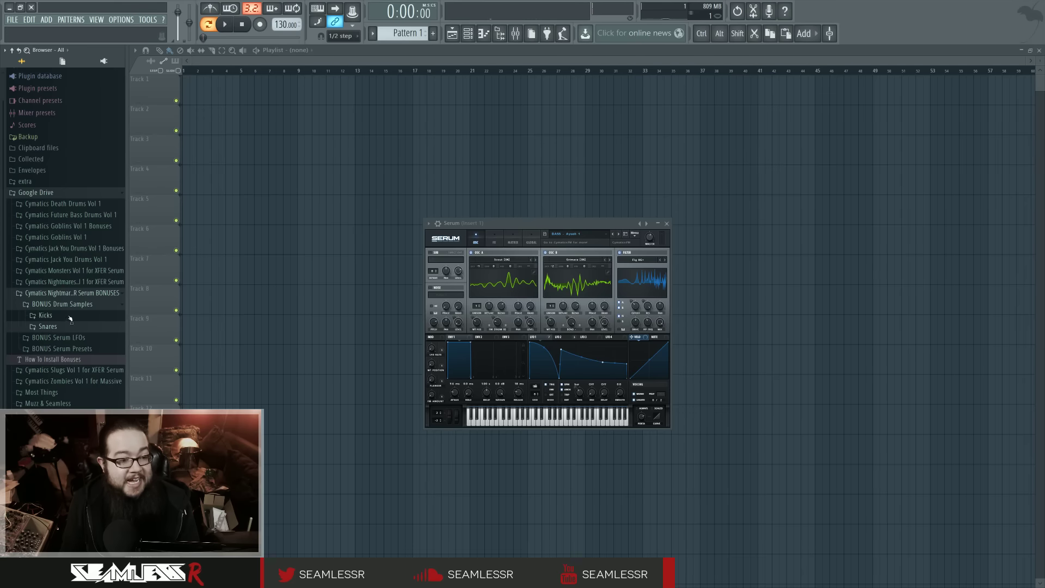
{"action": "left_click", "coordinate": [76, 305]}
{"action": "left_click", "coordinate": [84, 314]}
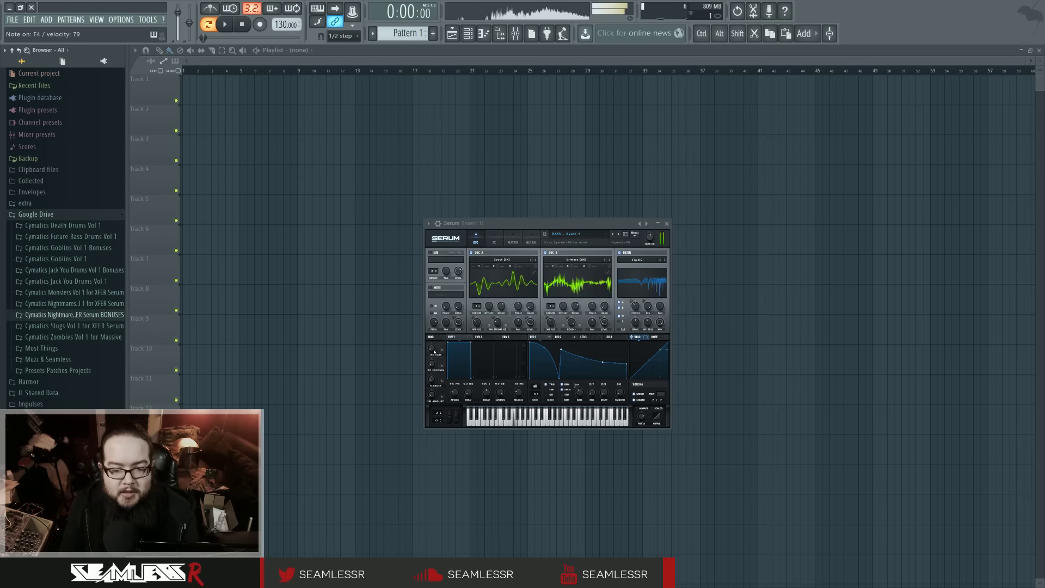
Step: Audition the Growl bass presets in Serum, sweeping the first macro on each one
{"action": "left_click_drag", "start_coordinate": [434, 352], "coordinate": [437, 405]}
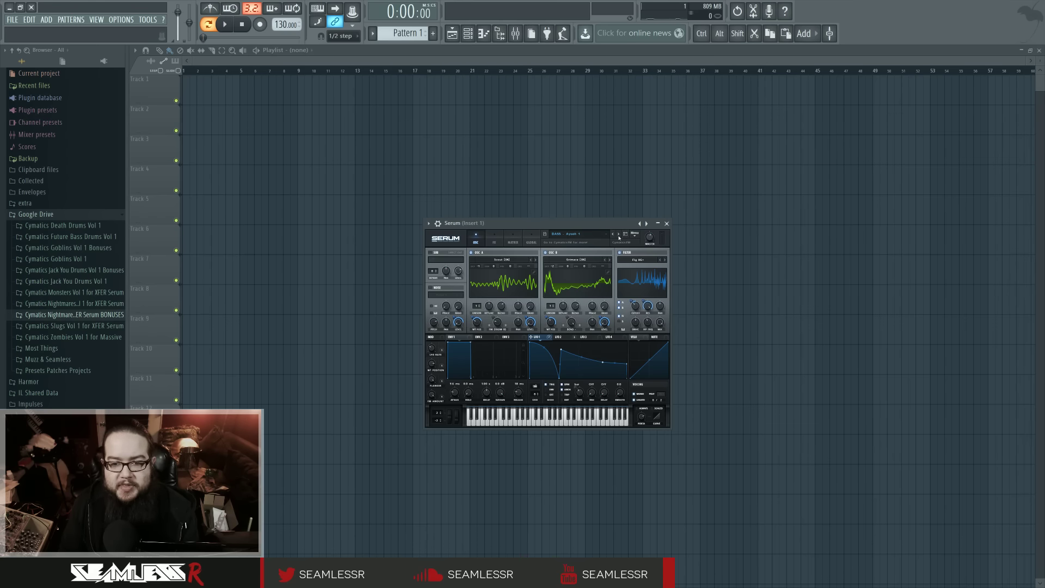
{"action": "left_click", "coordinate": [618, 234]}
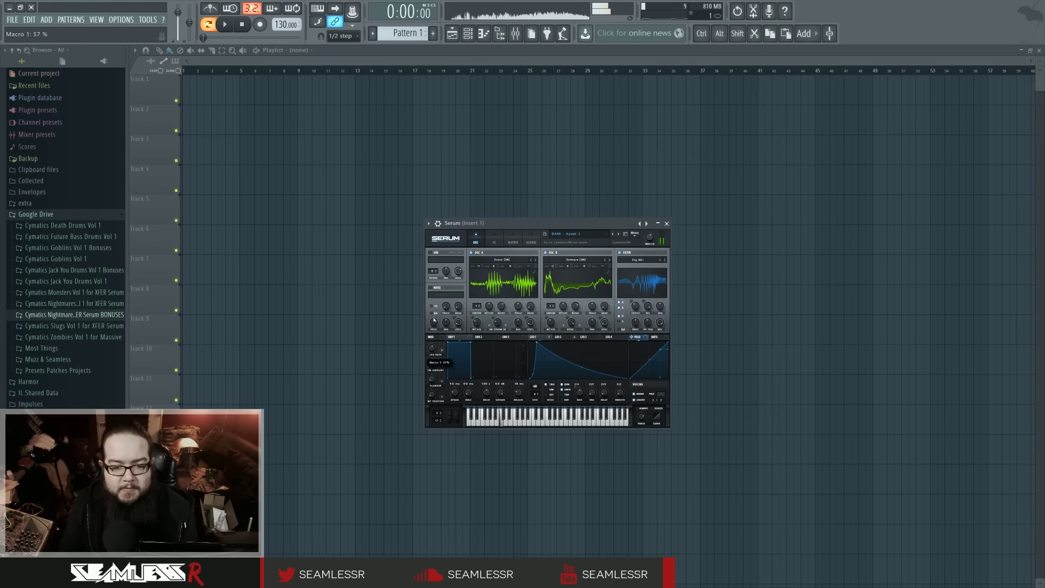
{"action": "left_click_drag", "start_coordinate": [433, 352], "coordinate": [438, 372]}
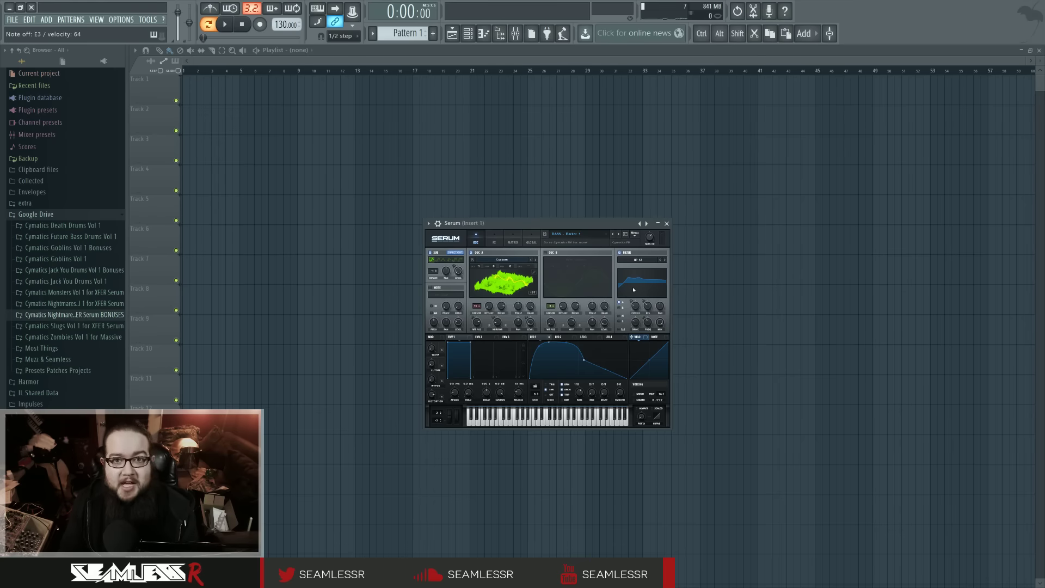
Step: Load the next Serum bass preset and audition it by sweeping its fourth and second macros
{"action": "left_click", "coordinate": [619, 236]}
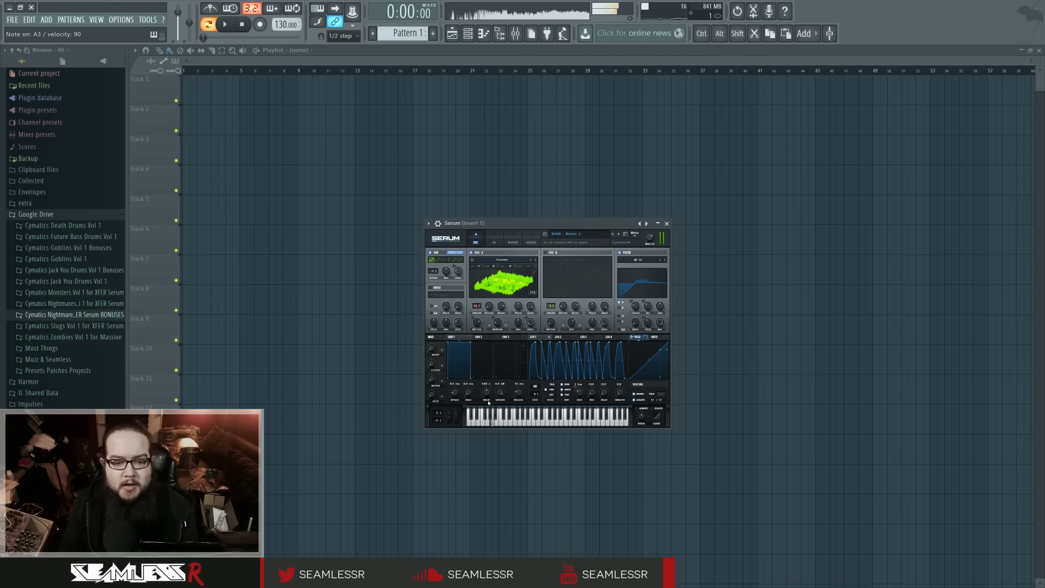
{"action": "left_click_drag", "start_coordinate": [435, 398], "coordinate": [435, 352]}
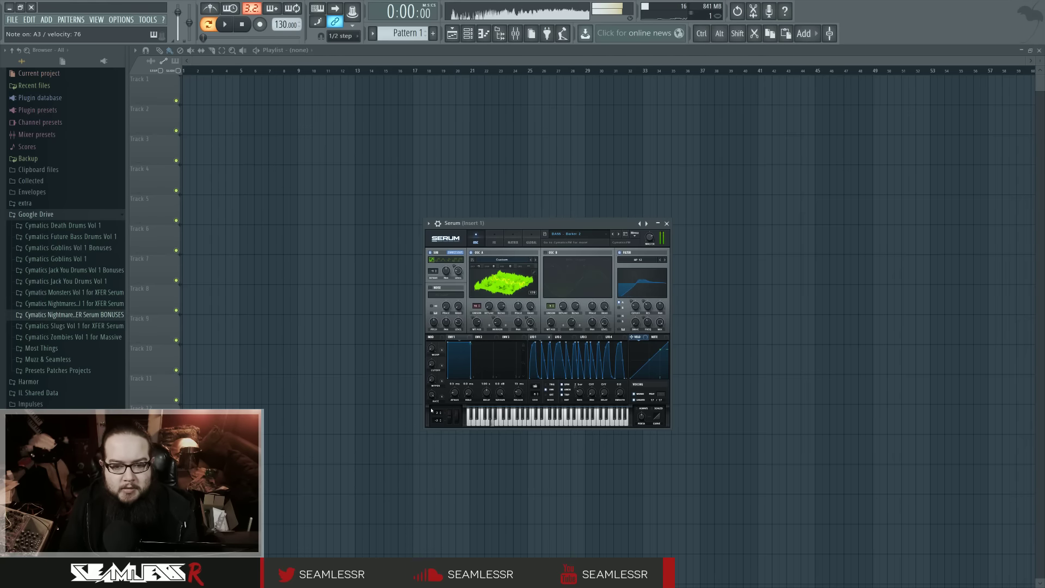
{"action": "left_click_drag", "start_coordinate": [432, 406], "coordinate": [431, 409]}
{"action": "left_click_drag", "start_coordinate": [429, 478], "coordinate": [436, 431]}
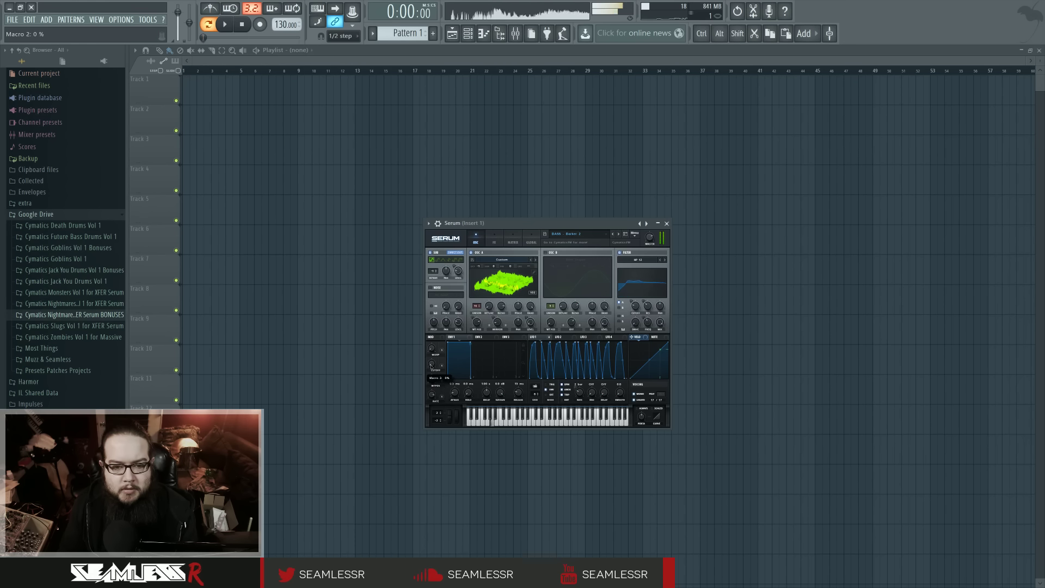
{"action": "left_click_drag", "start_coordinate": [433, 364], "coordinate": [438, 320]}
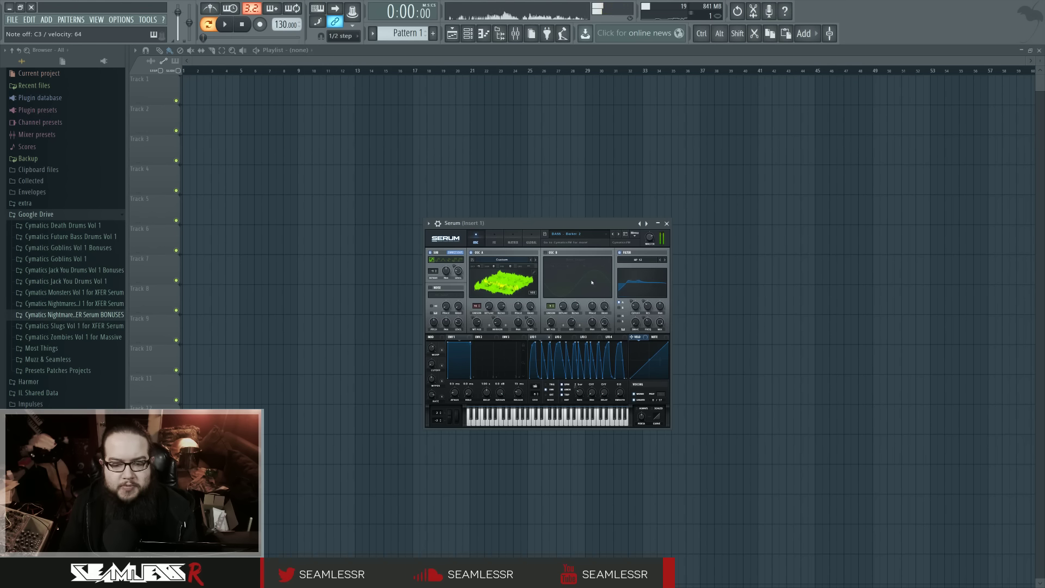
Step: Advance through the following Serum bass presets and audition one by sweeping its third and first macros
{"action": "left_click", "coordinate": [619, 234]}
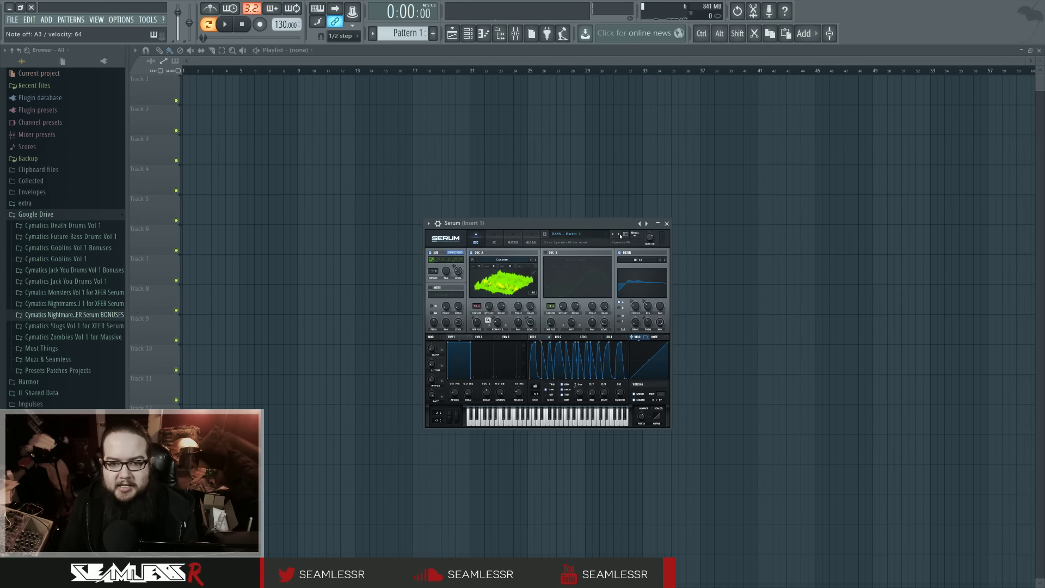
{"action": "left_click", "coordinate": [620, 235]}
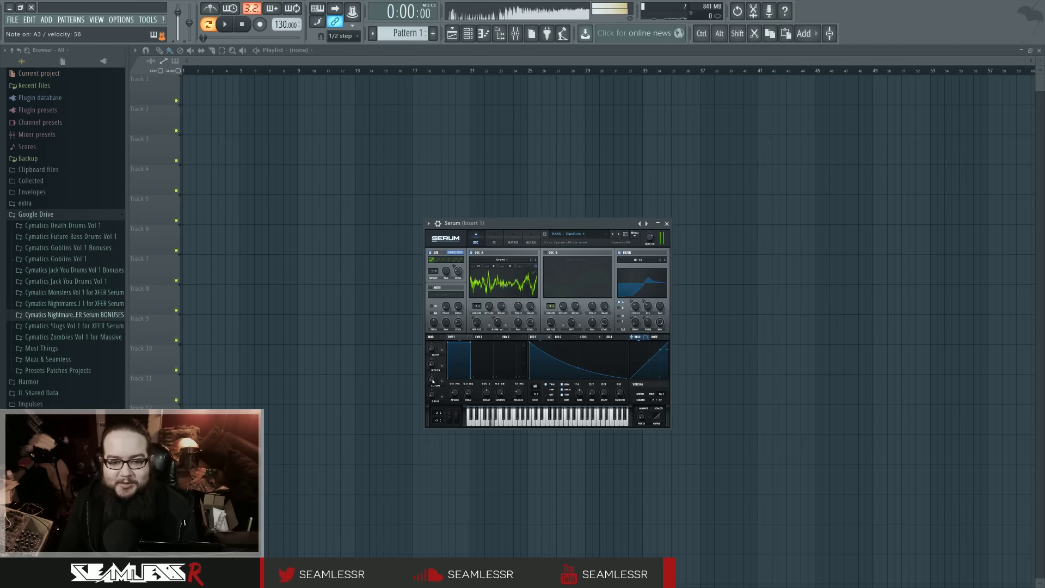
{"action": "left_click_drag", "start_coordinate": [432, 380], "coordinate": [431, 360]}
{"action": "left_click_drag", "start_coordinate": [432, 348], "coordinate": [429, 373]}
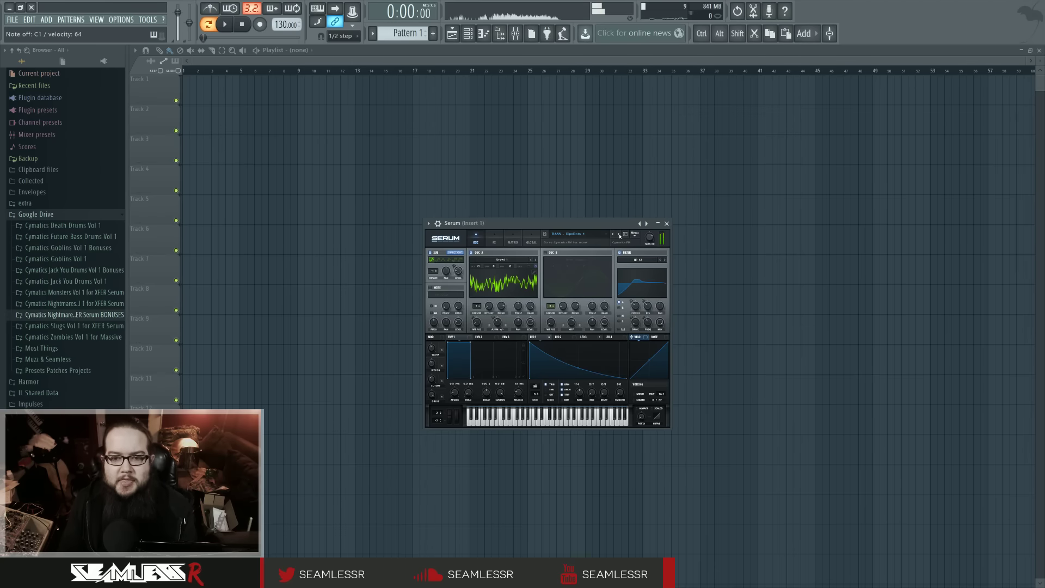
Step: Continue to the Phase bass preset in Serum and audition it by sweeping its third macro
{"action": "left_click", "coordinate": [620, 235]}
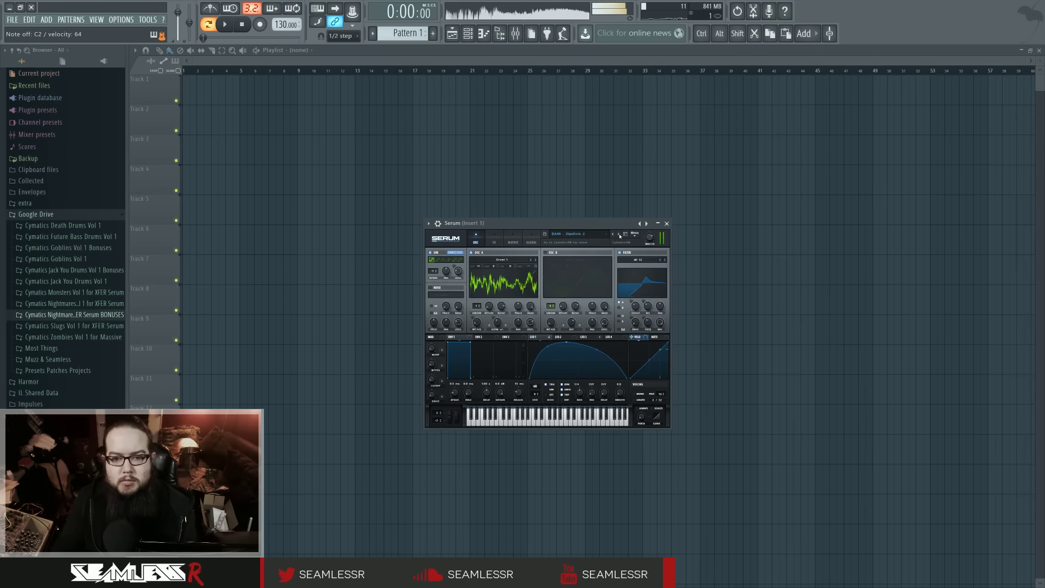
{"action": "left_click", "coordinate": [620, 235]}
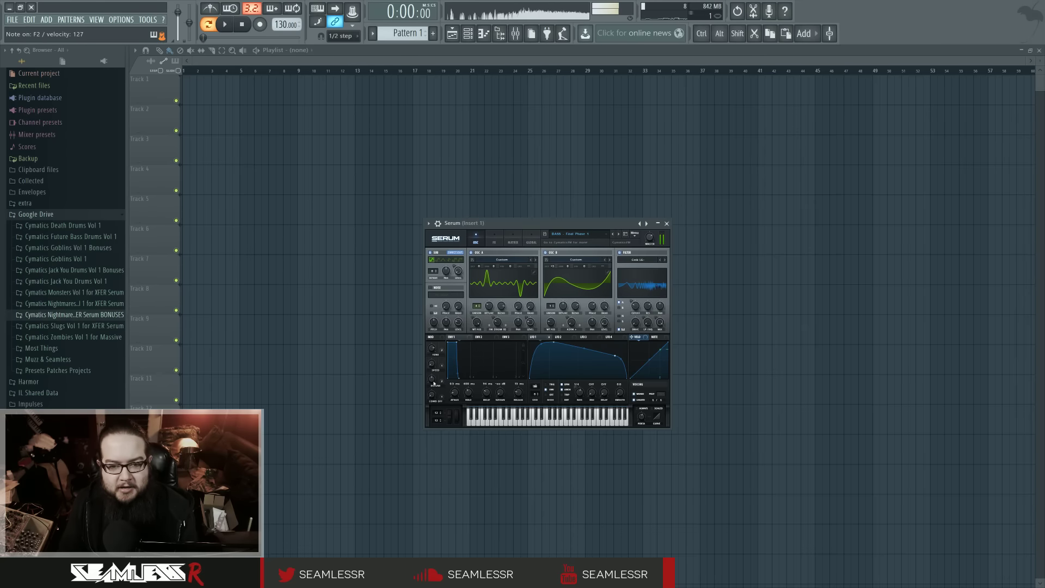
{"action": "left_click_drag", "start_coordinate": [434, 382], "coordinate": [440, 335]}
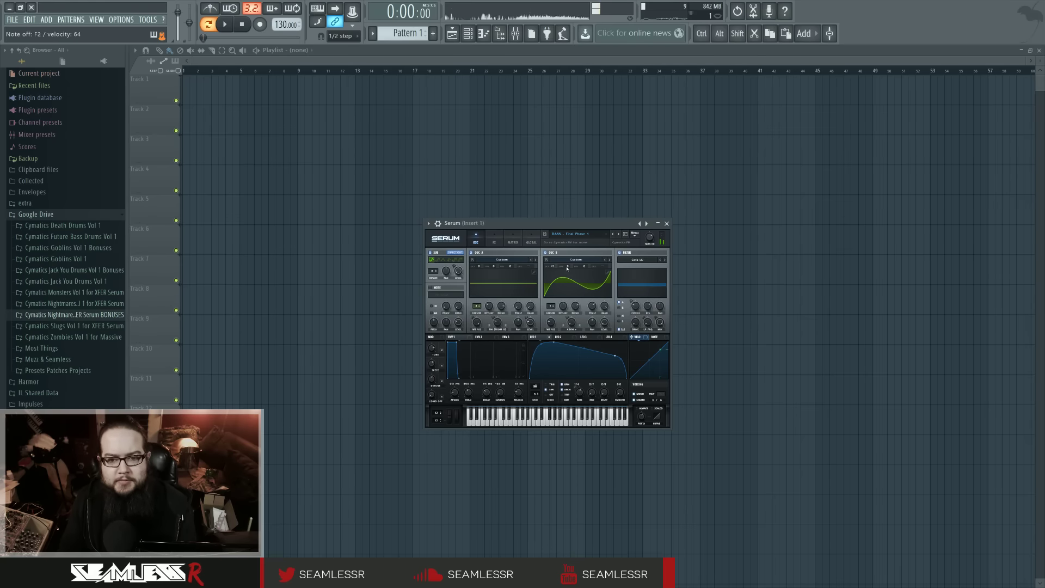
Step: Audition further Serum bass presets up to the first Vox preset, and sweep that preset's first macro
{"action": "left_click", "coordinate": [619, 233]}
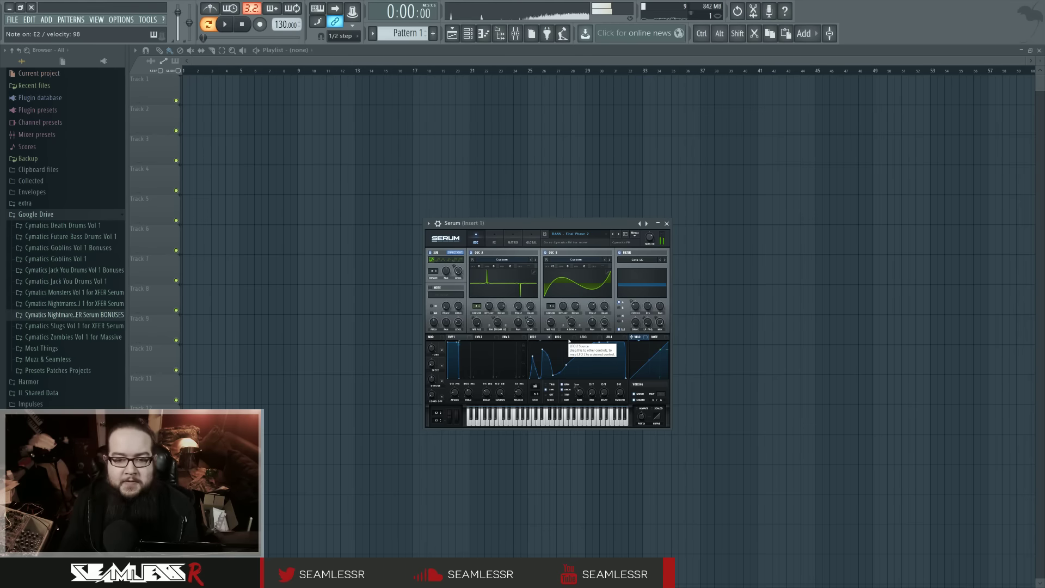
{"action": "left_click", "coordinate": [620, 235]}
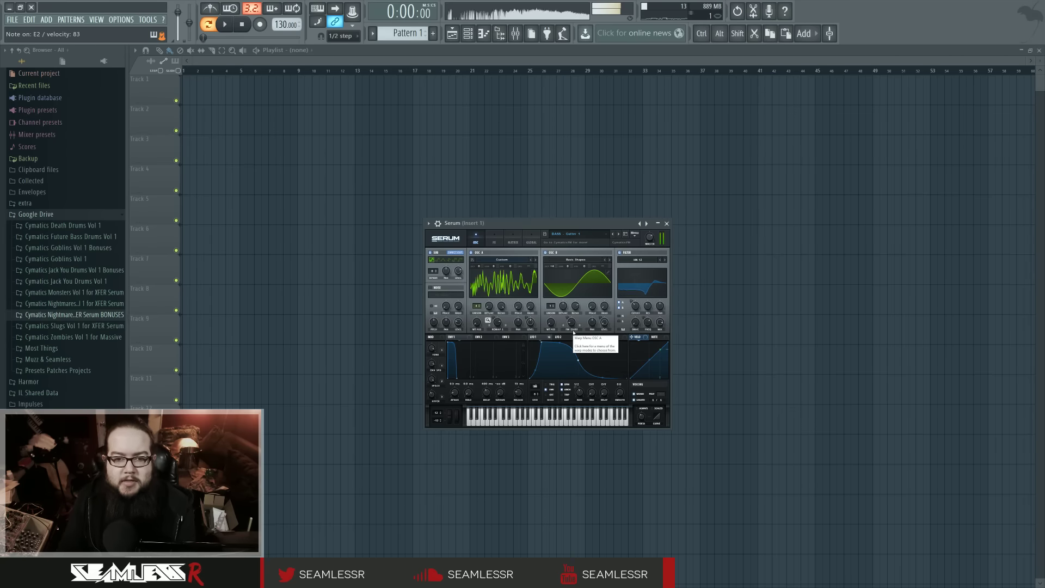
{"action": "left_click", "coordinate": [618, 234]}
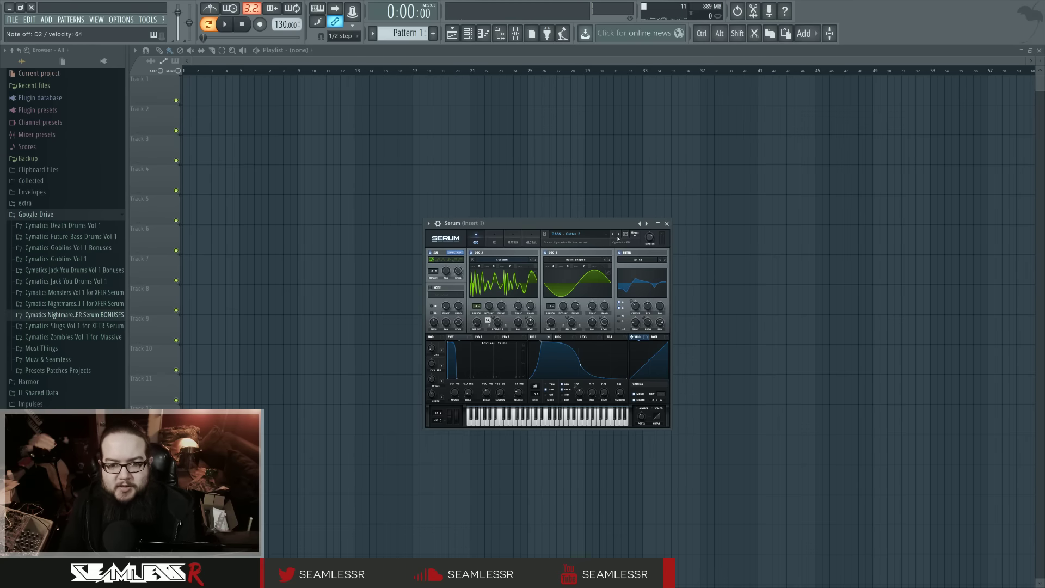
{"action": "left_click", "coordinate": [618, 238]}
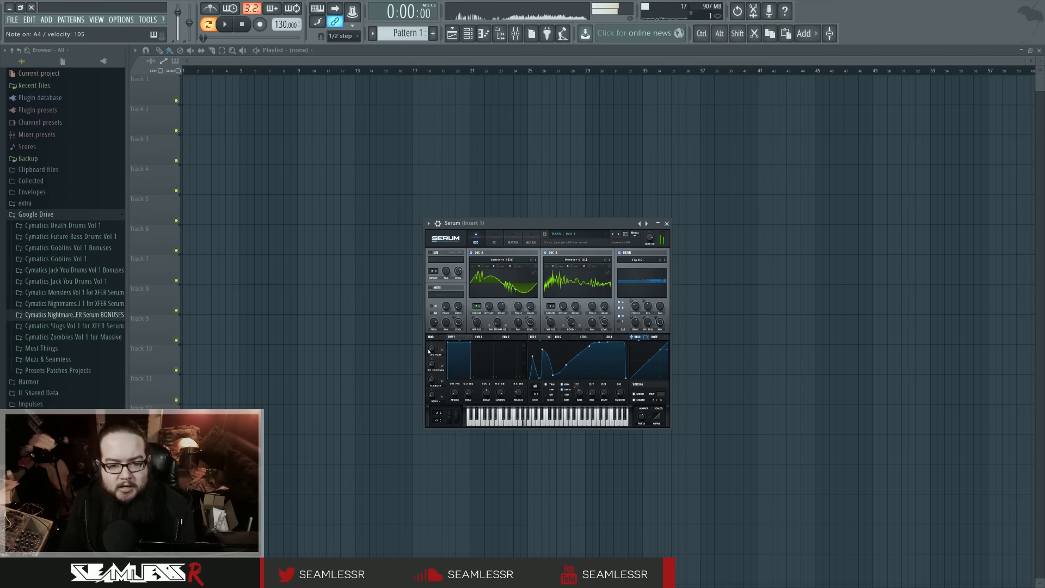
{"action": "left_click_drag", "start_coordinate": [434, 349], "coordinate": [437, 312]}
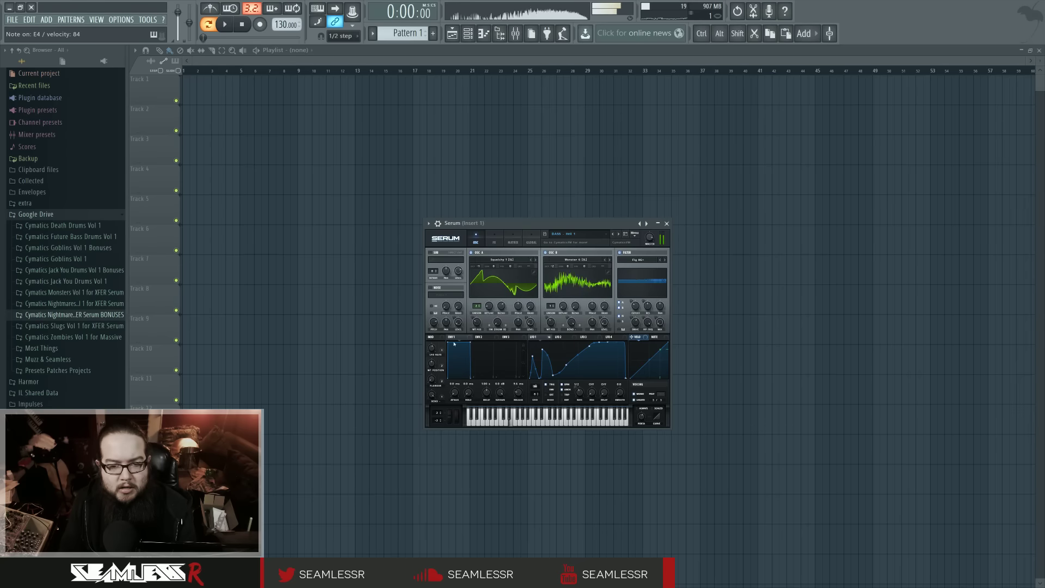
Step: Audition the second Vox preset and the bass presets after it, sweeping the second macro on the last one
{"action": "left_click", "coordinate": [619, 234]}
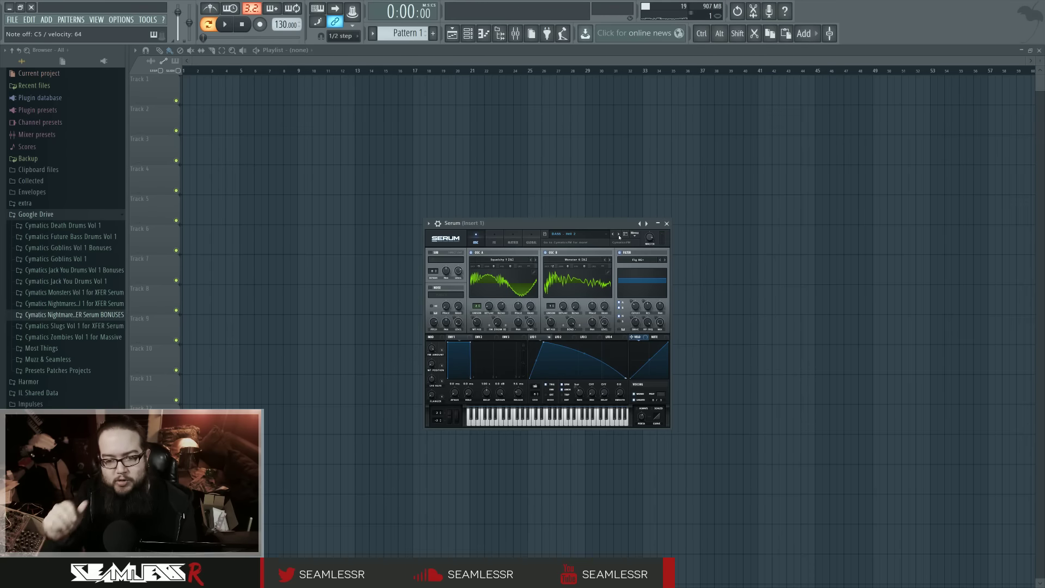
{"action": "left_click", "coordinate": [619, 235]}
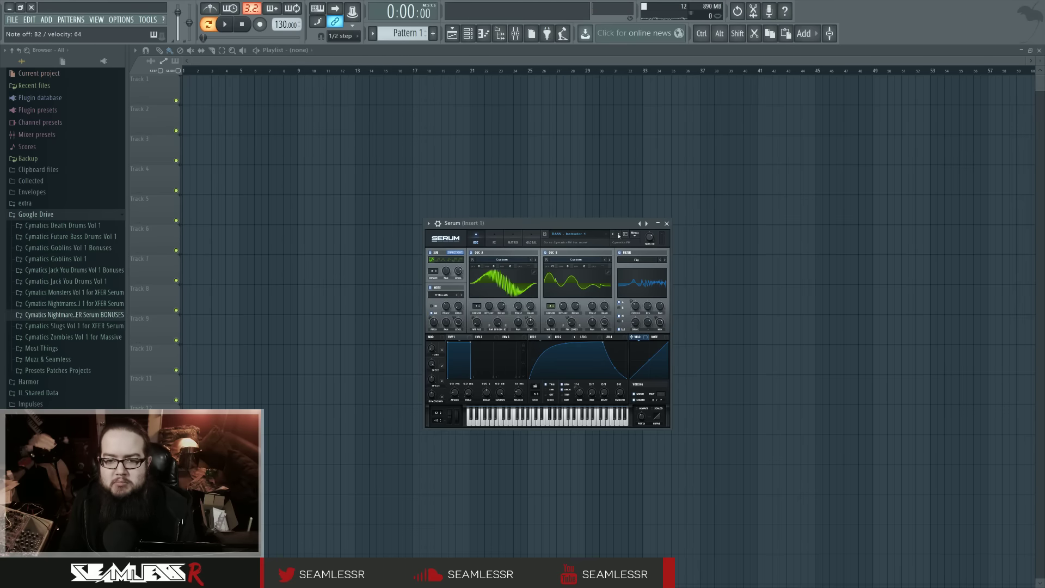
{"action": "left_click", "coordinate": [619, 234]}
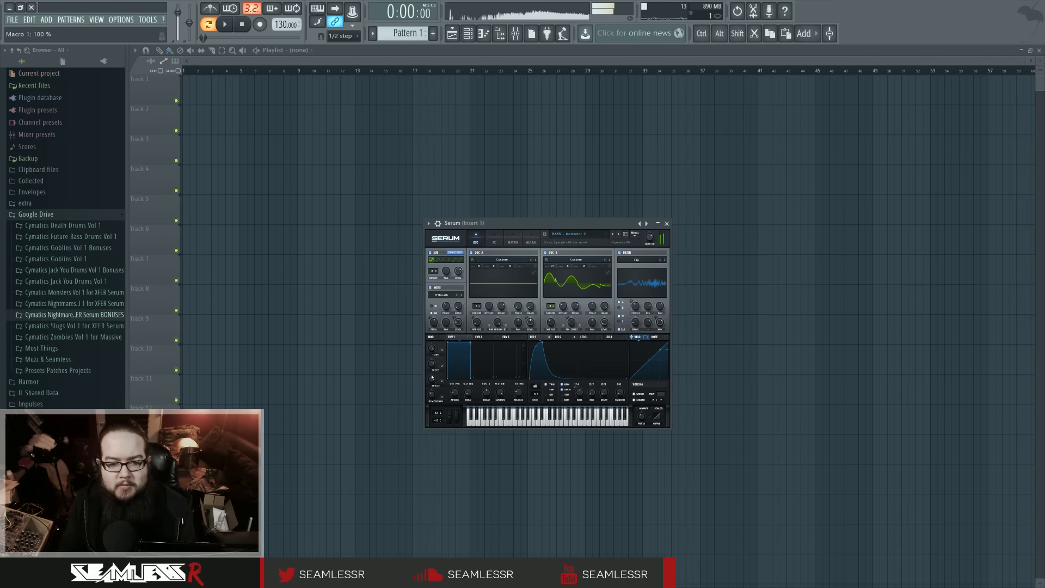
{"action": "left_click_drag", "start_coordinate": [433, 365], "coordinate": [433, 398]}
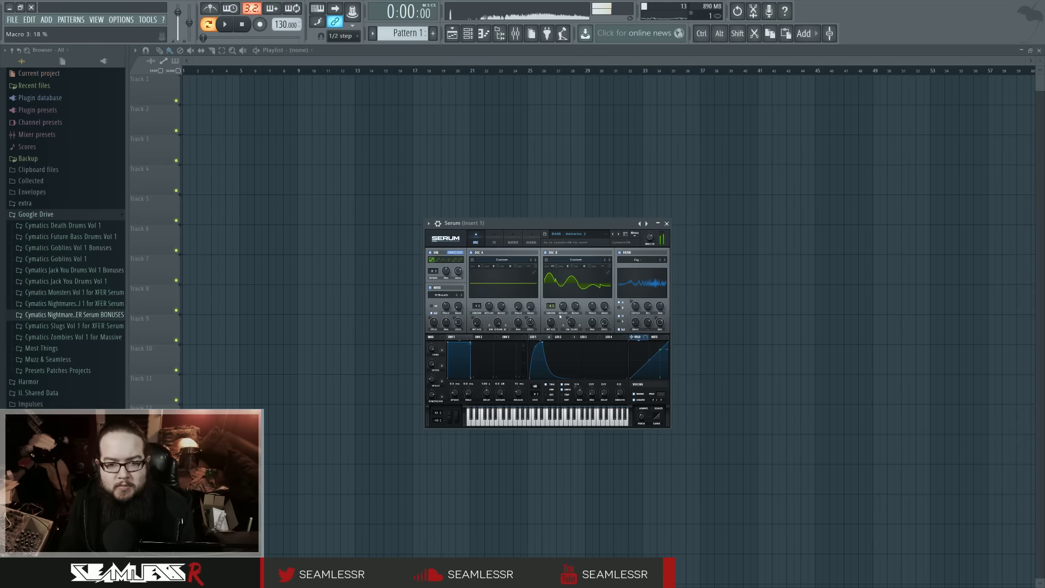
Step: Load the next Serum bass preset and check its output level in the mixer
{"action": "left_click", "coordinate": [618, 234]}
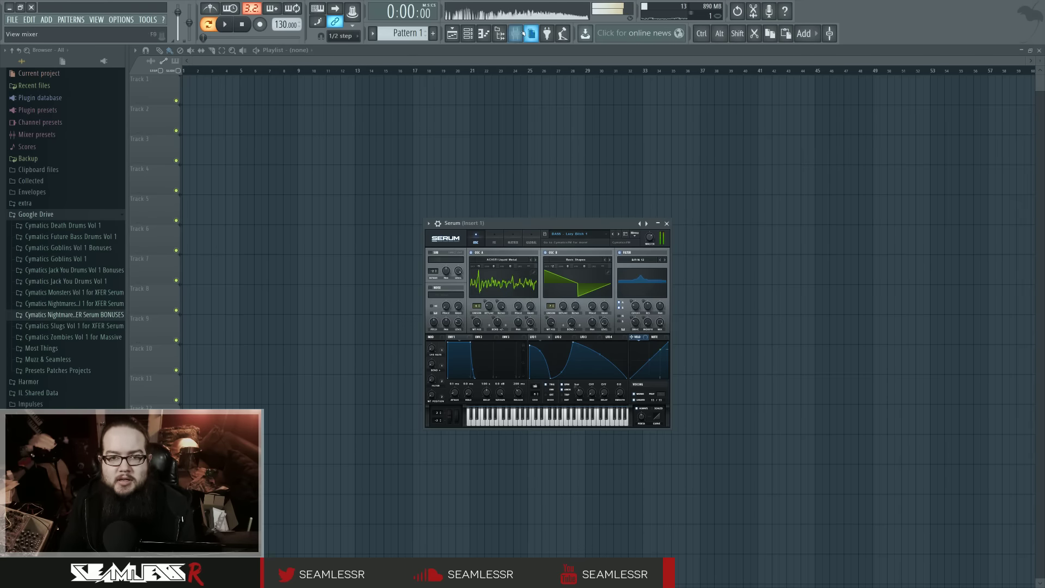
{"action": "key", "text": "F9"}
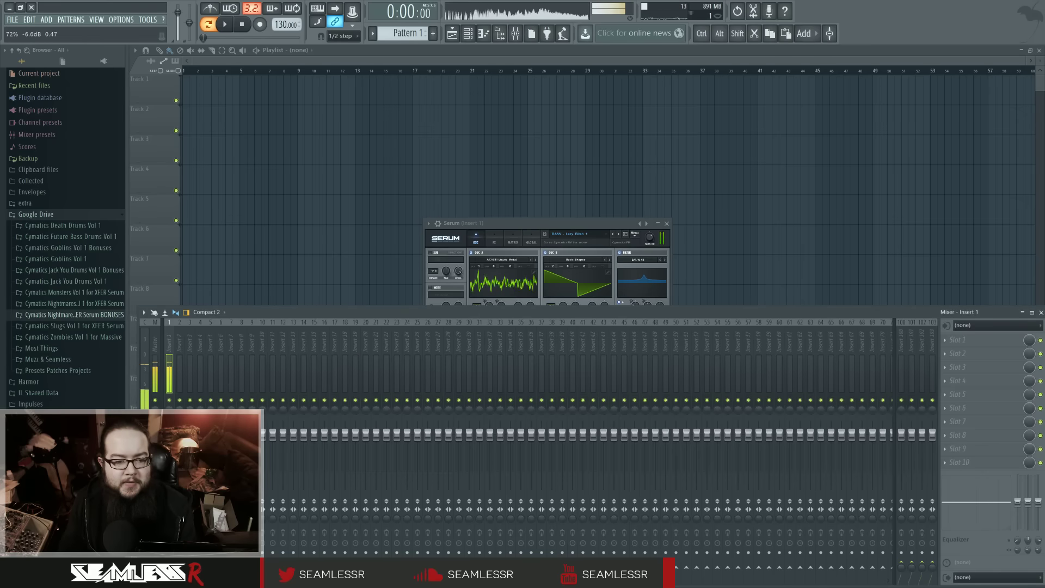
{"action": "left_click", "coordinate": [1041, 313]}
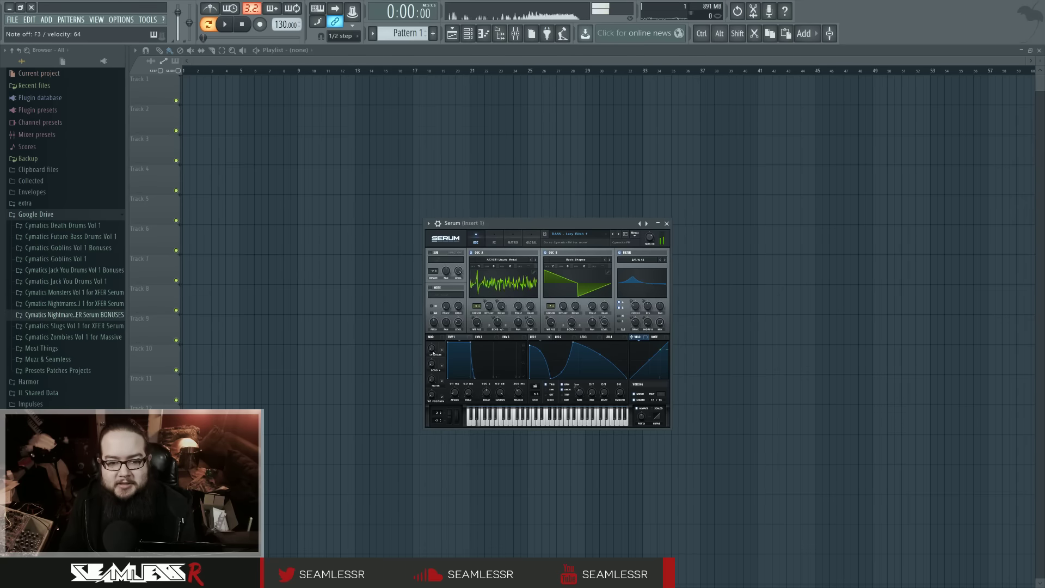
Step: Raise the second and third macros of the loaded Serum preset to hear their effect
{"action": "left_click_drag", "start_coordinate": [431, 364], "coordinate": [434, 314]}
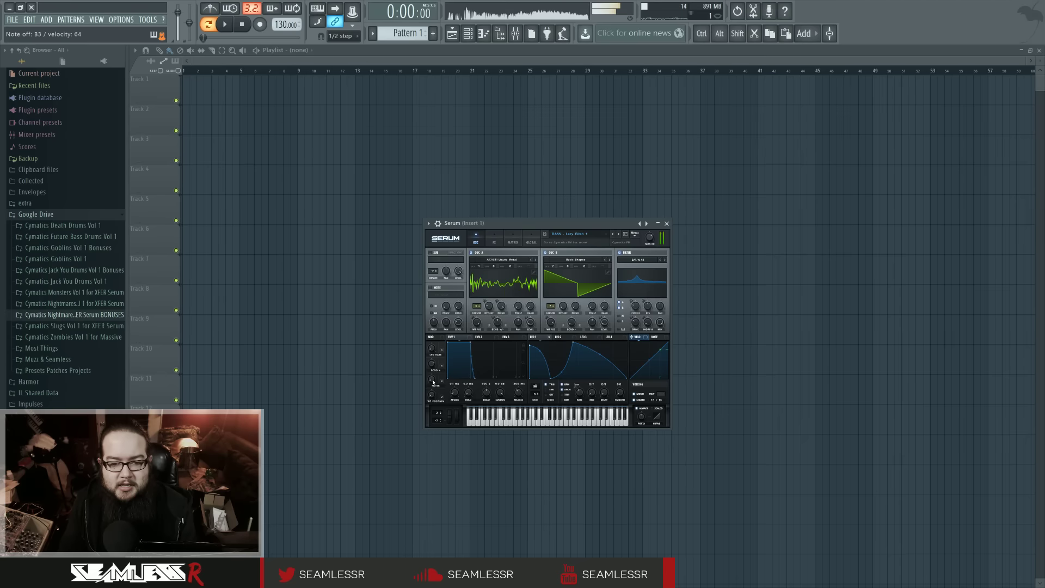
{"action": "left_click_drag", "start_coordinate": [432, 379], "coordinate": [438, 328]}
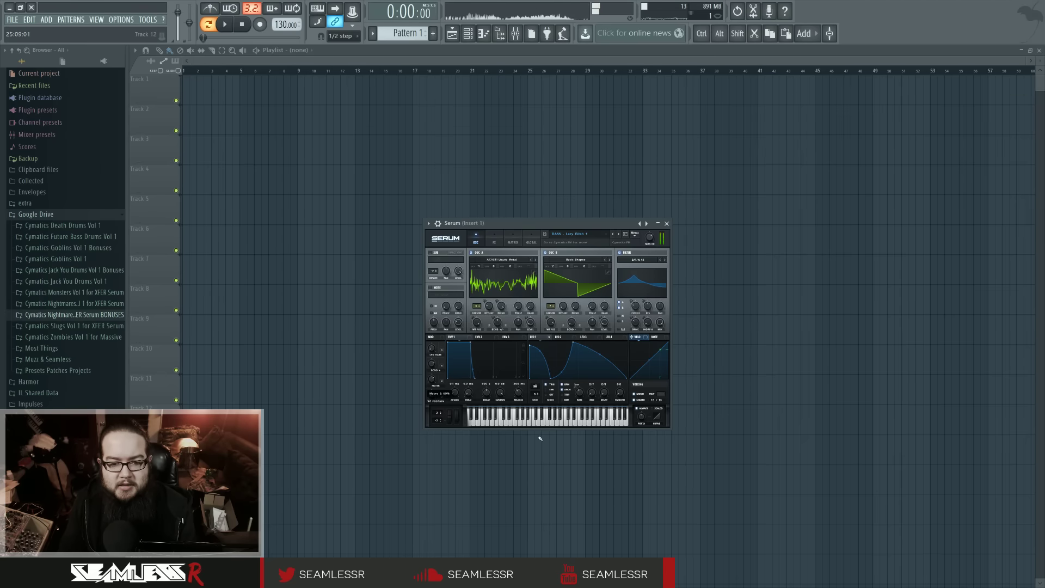
Step: Audition the next two Serum bass presets and sweep the macros of the second one, taking macro 2 up to 100%
{"action": "left_click", "coordinate": [619, 233]}
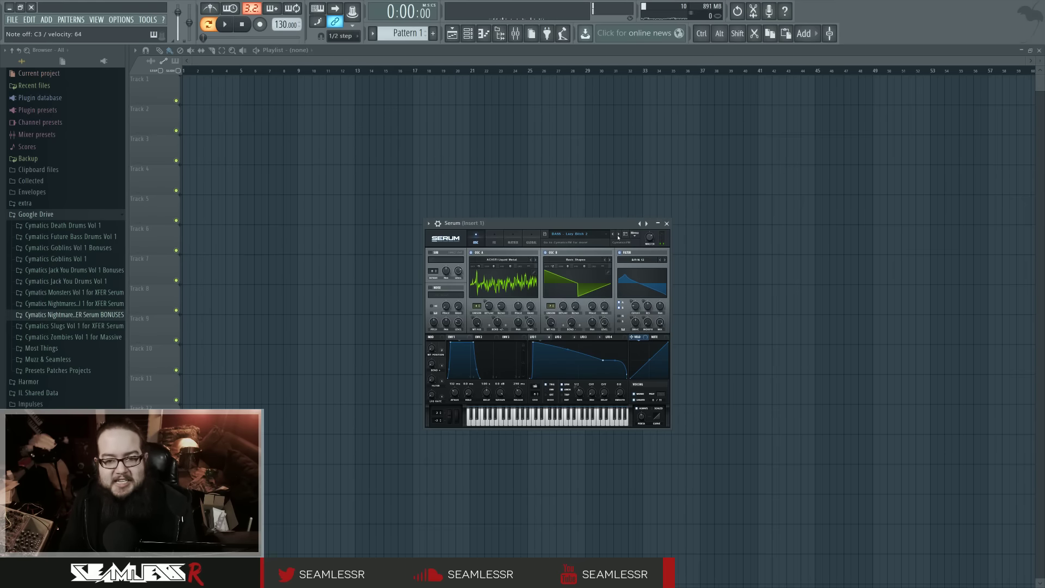
{"action": "left_click", "coordinate": [619, 235]}
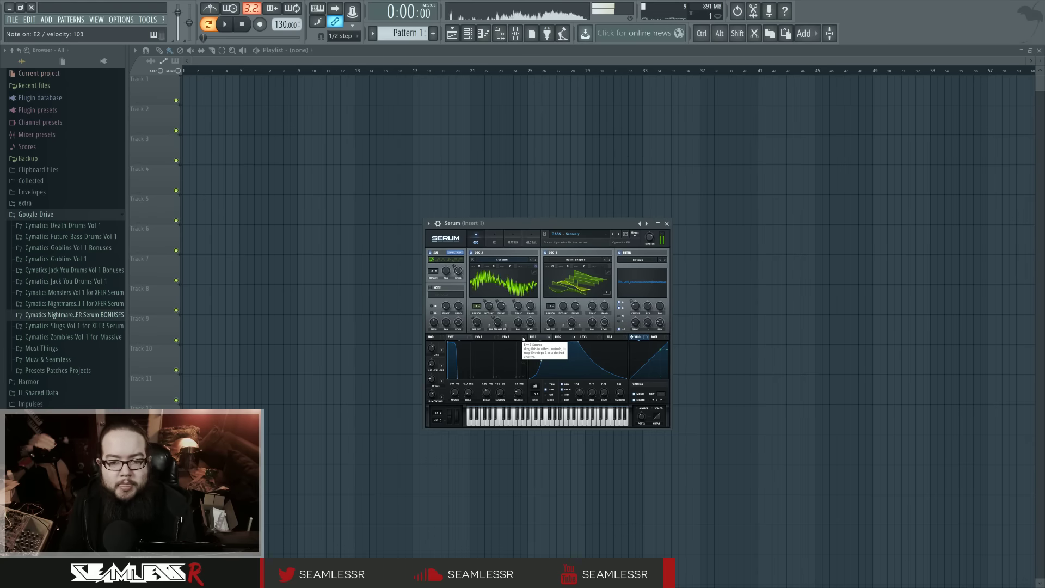
{"action": "mouse_move", "coordinate": [432, 349]}
{"action": "left_mouse_down"}
{"action": "mouse_move", "coordinate": [433, 371]}
{"action": "mouse_move", "coordinate": [433, 343]}
{"action": "left_mouse_up"}
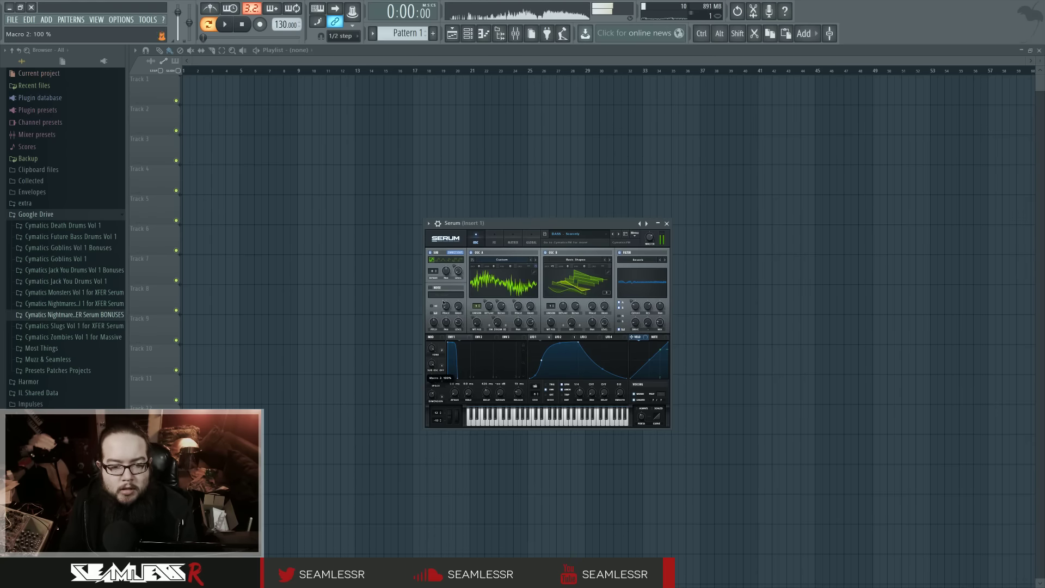
{"action": "left_click_drag", "start_coordinate": [432, 395], "coordinate": [438, 370]}
{"action": "left_click_drag", "start_coordinate": [431, 379], "coordinate": [437, 346]}
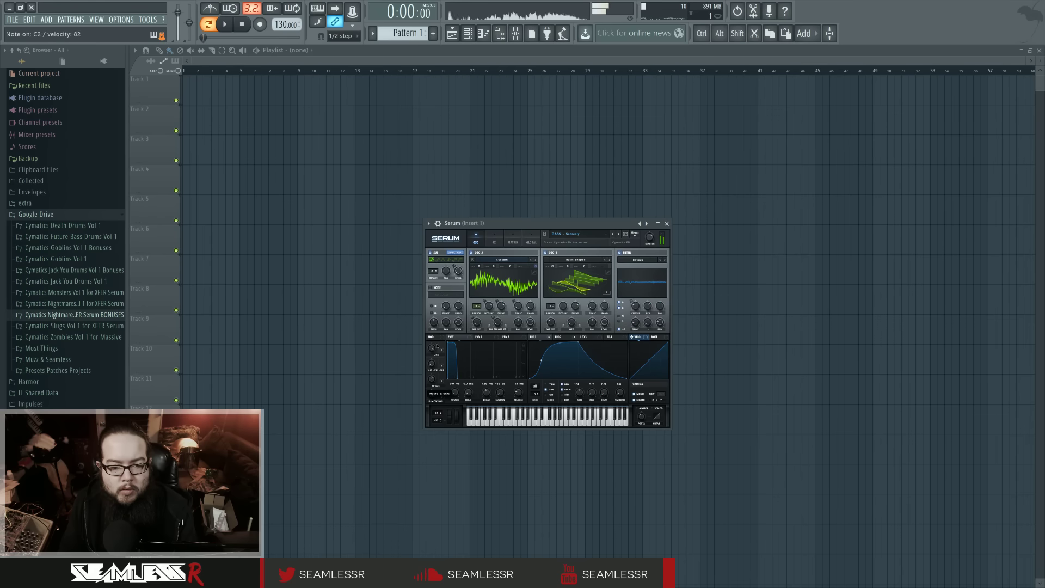
Step: Step through two further Serum bass presets and vary all four macros on the second one to hear their effect
{"action": "left_click", "coordinate": [619, 234]}
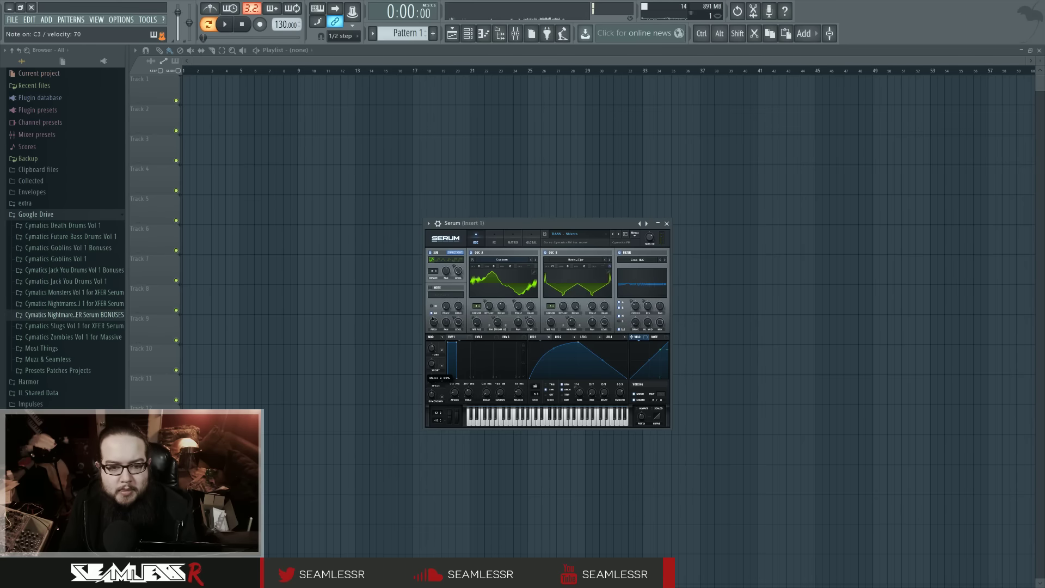
{"action": "left_click", "coordinate": [618, 236]}
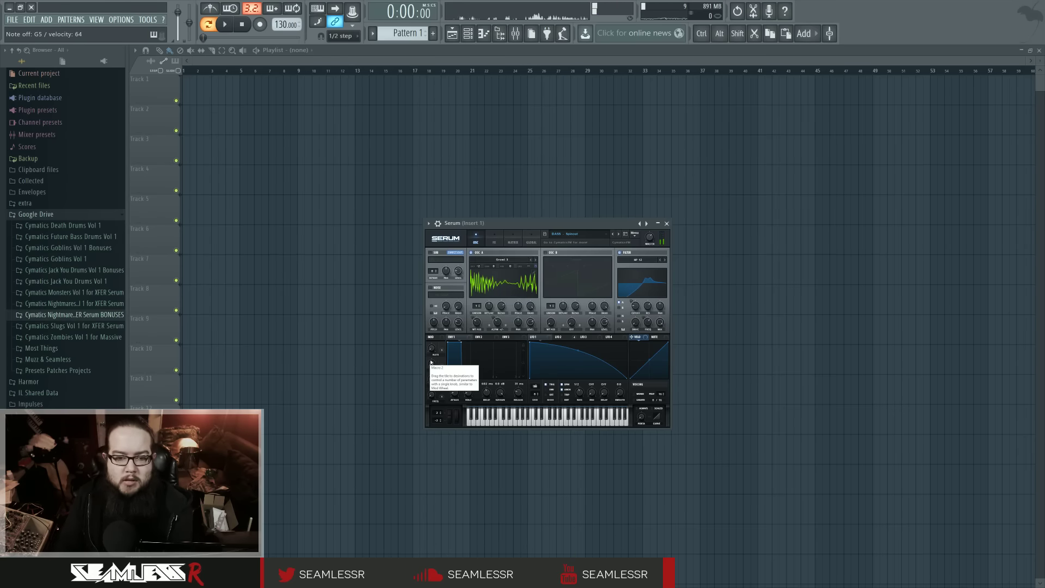
{"action": "left_click_drag", "start_coordinate": [433, 354], "coordinate": [434, 351]}
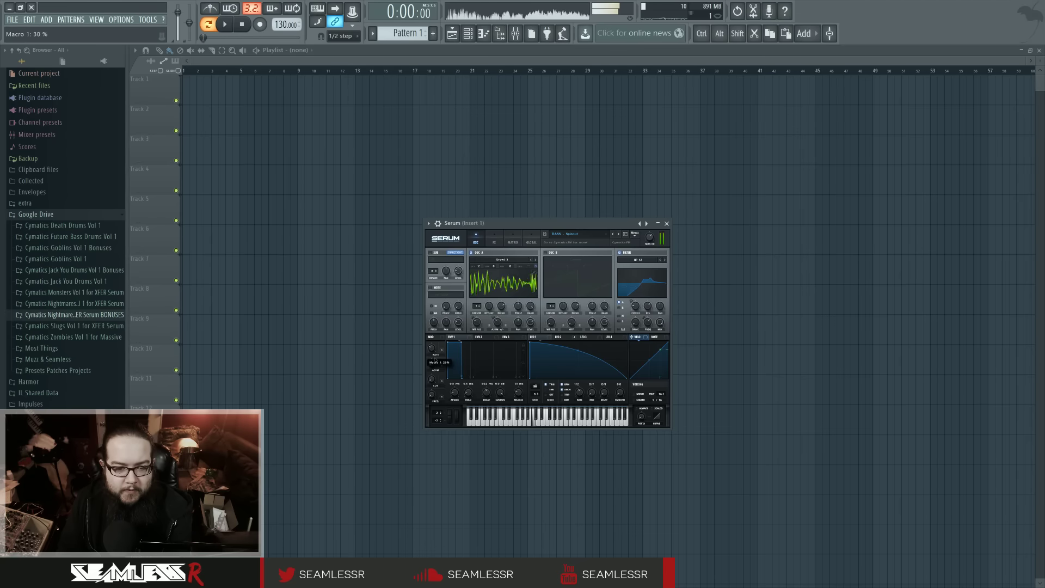
{"action": "mouse_move", "coordinate": [432, 379]}
{"action": "left_mouse_down"}
{"action": "mouse_move", "coordinate": [436, 355]}
{"action": "mouse_move", "coordinate": [436, 381]}
{"action": "left_mouse_up"}
{"action": "left_click_drag", "start_coordinate": [432, 364], "coordinate": [433, 358]}
{"action": "left_click_drag", "start_coordinate": [432, 393], "coordinate": [435, 385]}
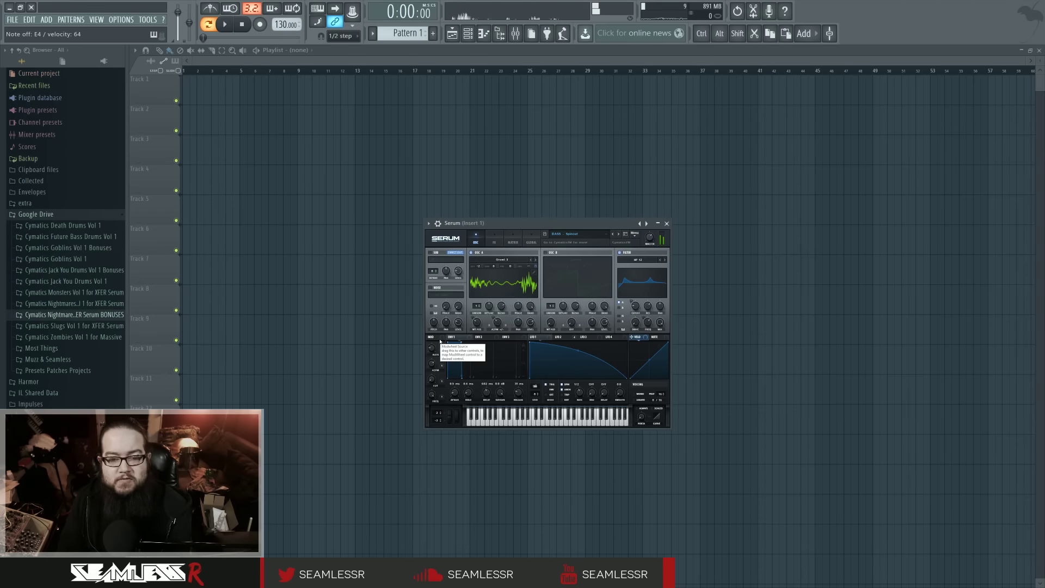
{"action": "left_click_drag", "start_coordinate": [432, 348], "coordinate": [434, 358]}
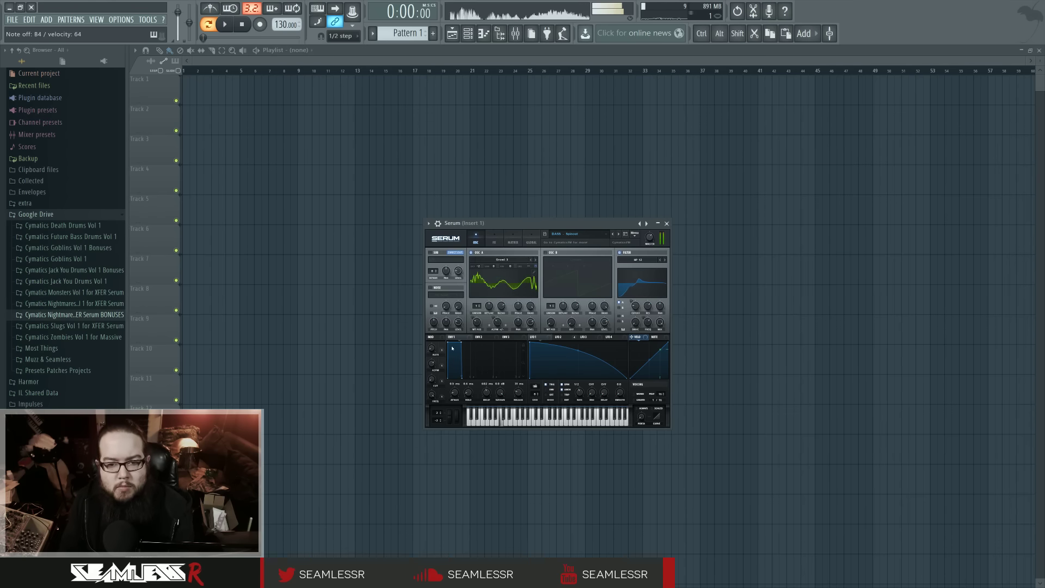
Step: Audition the next five Serum bass presets, sweeping the second and fourth macros on the last of them
{"action": "left_click", "coordinate": [618, 234]}
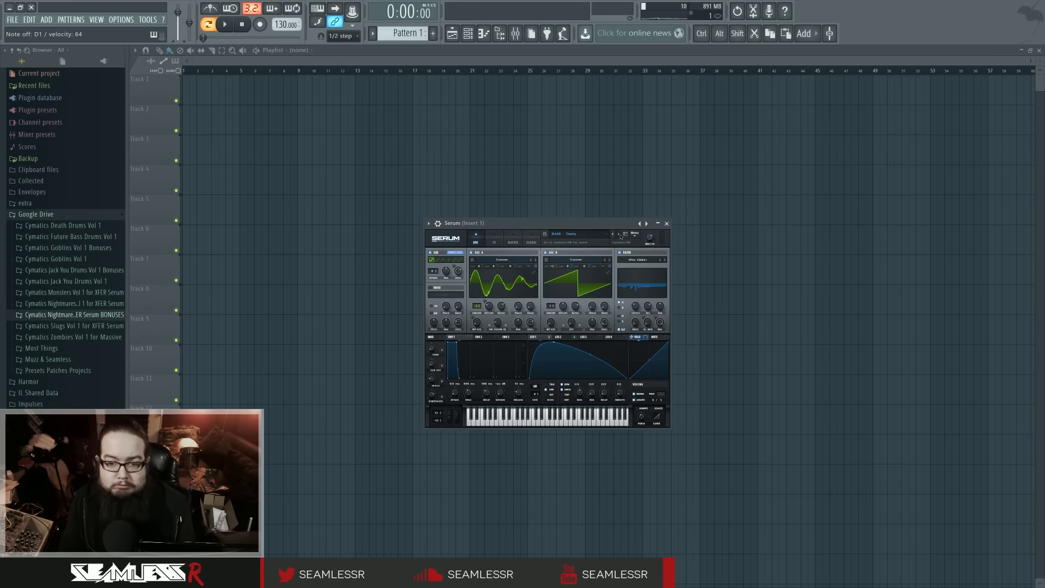
{"action": "left_click", "coordinate": [621, 236]}
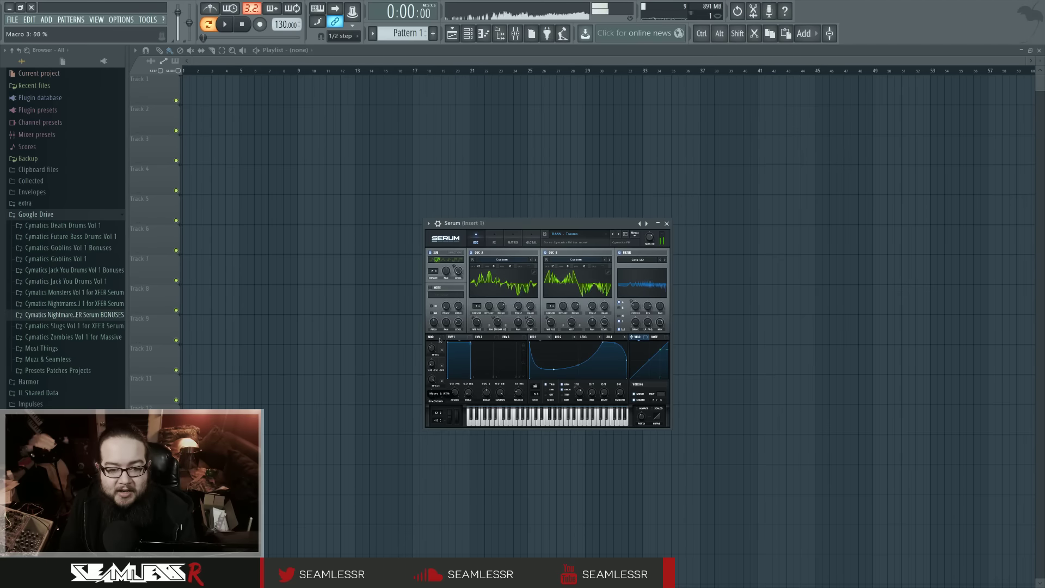
{"action": "left_click", "coordinate": [618, 233]}
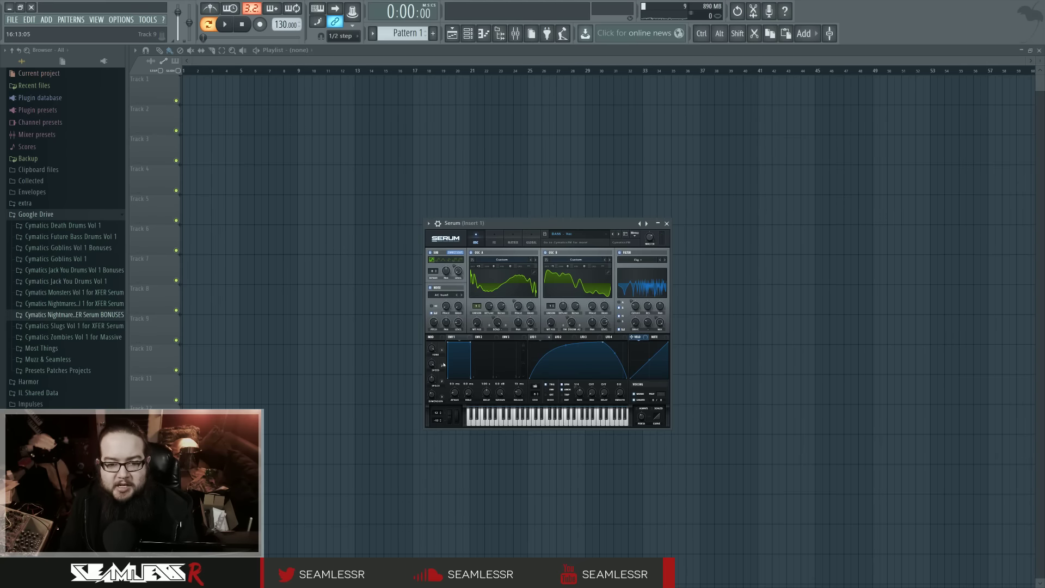
{"action": "left_click", "coordinate": [618, 236]}
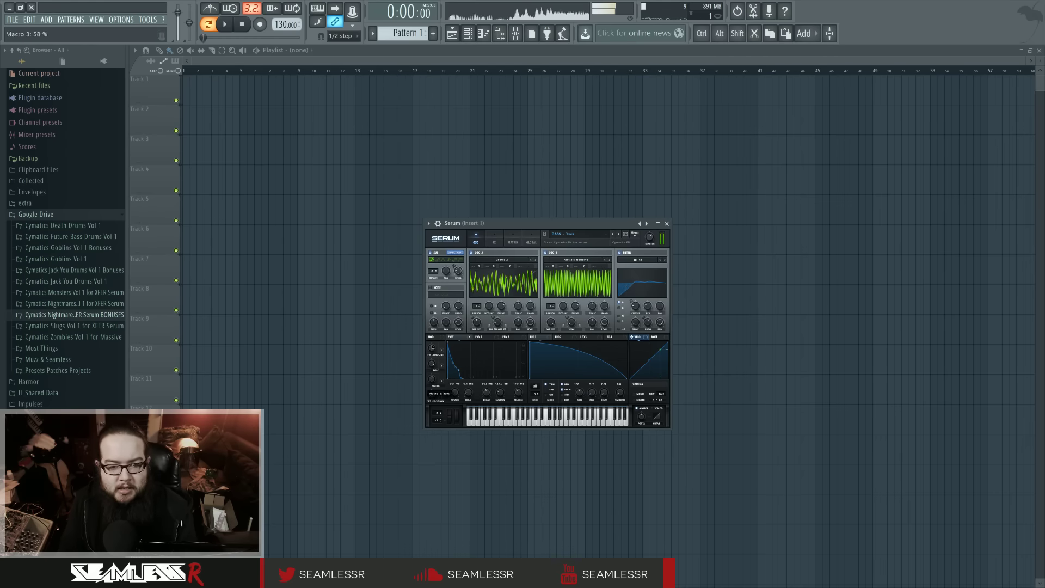
{"action": "left_click", "coordinate": [618, 235]}
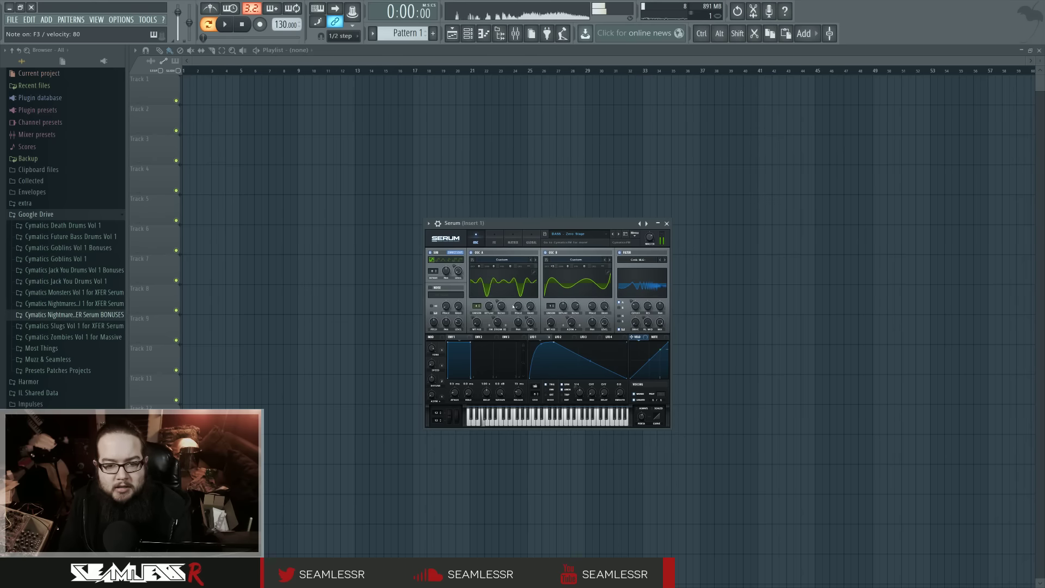
{"action": "left_click_drag", "start_coordinate": [432, 364], "coordinate": [436, 343]}
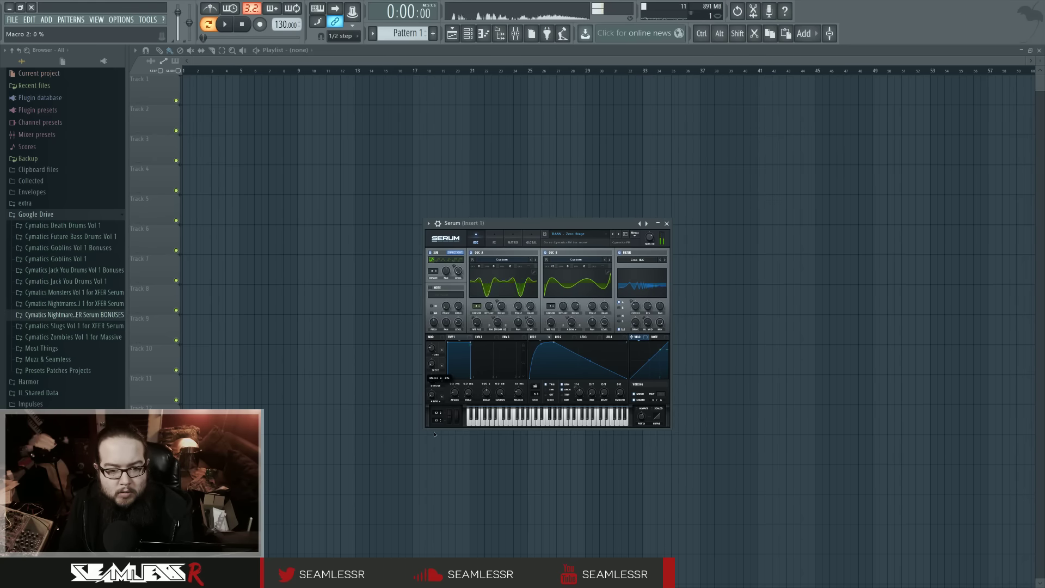
{"action": "left_click_drag", "start_coordinate": [432, 394], "coordinate": [432, 339]}
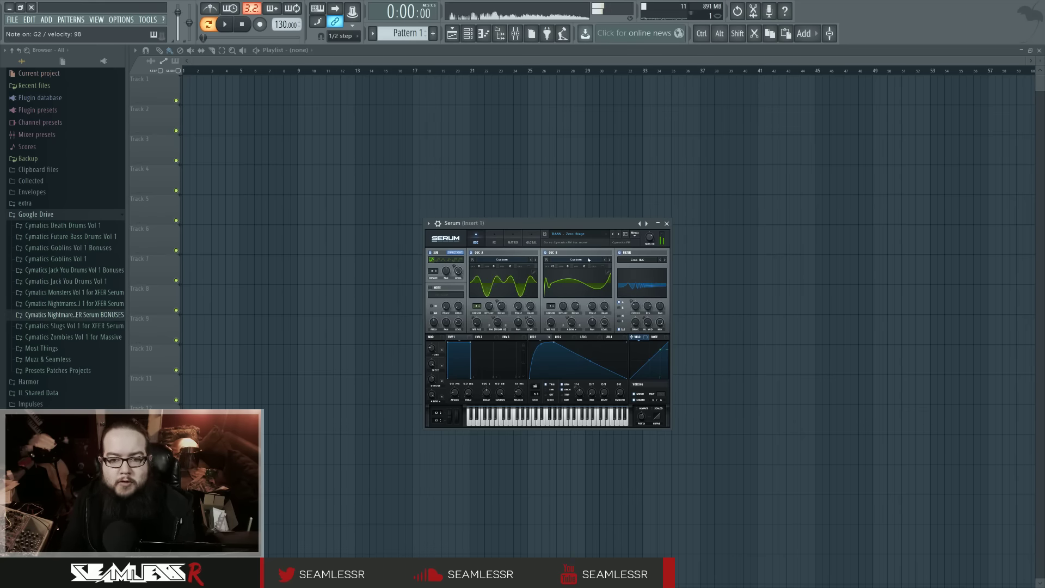
Step: Load the first Serum lead preset after the basses and try out its first and second macros
{"action": "left_click", "coordinate": [618, 234]}
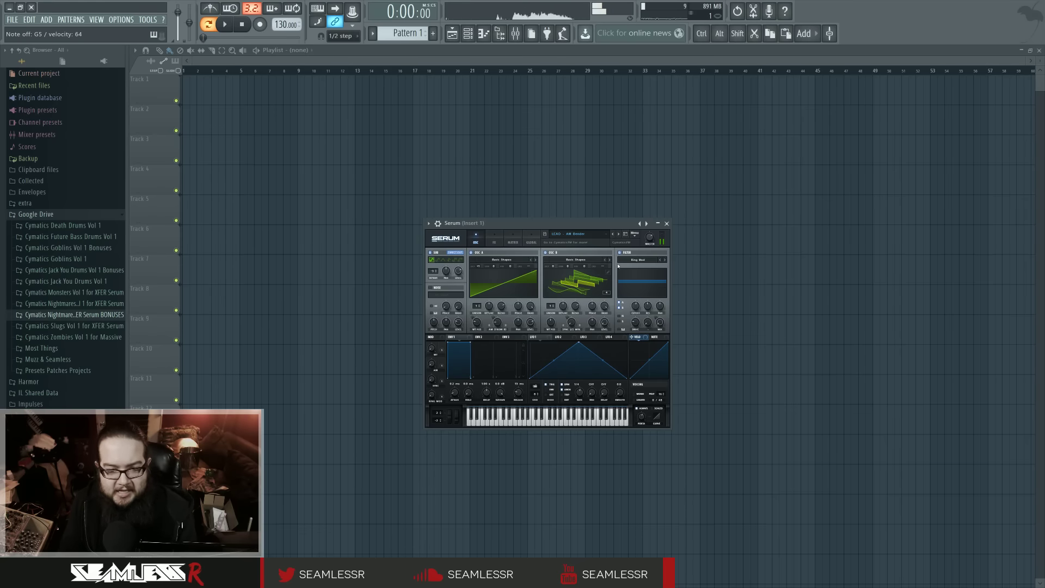
{"action": "mouse_move", "coordinate": [433, 349]}
{"action": "left_mouse_down"}
{"action": "mouse_move", "coordinate": [435, 333]}
{"action": "mouse_move", "coordinate": [433, 349]}
{"action": "left_mouse_up"}
{"action": "left_click_drag", "start_coordinate": [432, 364], "coordinate": [434, 396]}
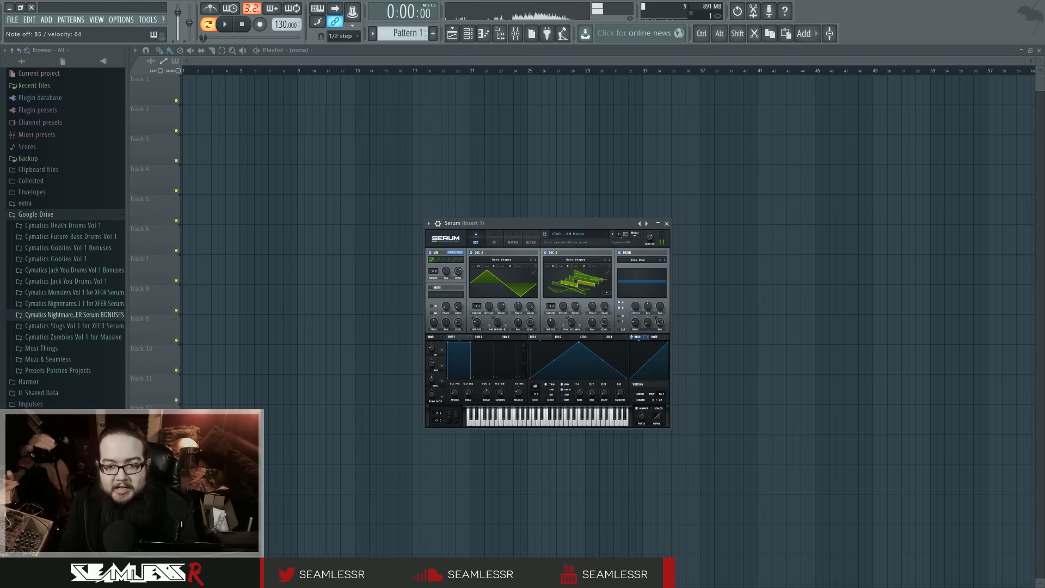
Step: Audition the next five Serum lead presets and sweep the third macro of the last one
{"action": "left_click", "coordinate": [619, 235]}
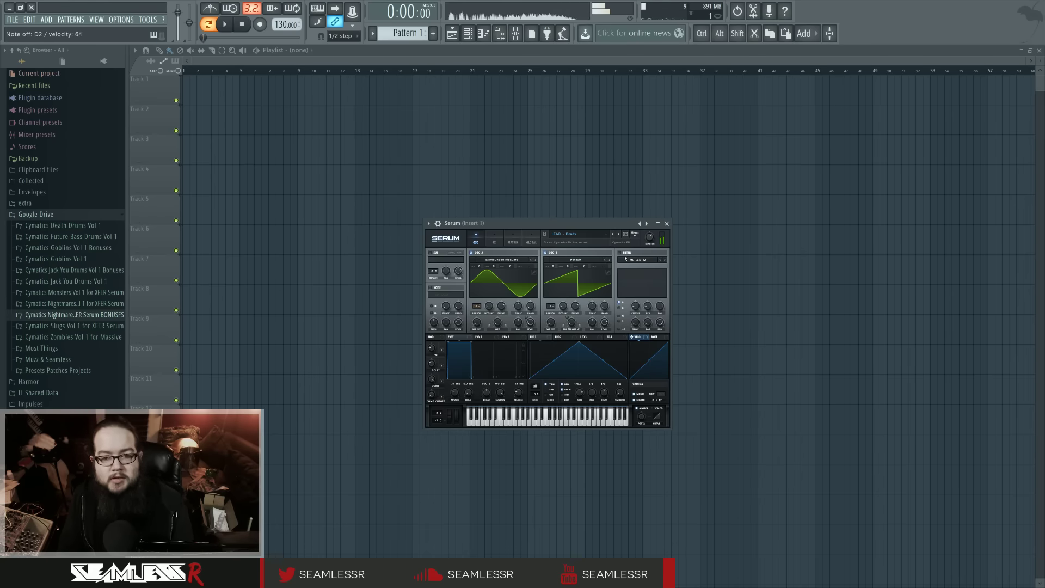
{"action": "left_click", "coordinate": [620, 234]}
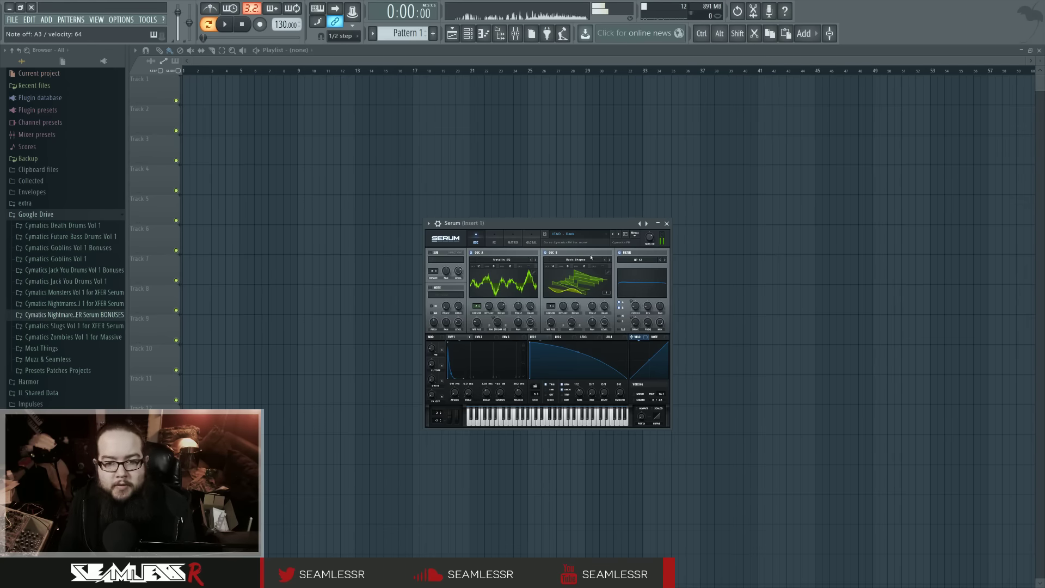
{"action": "left_click", "coordinate": [619, 235]}
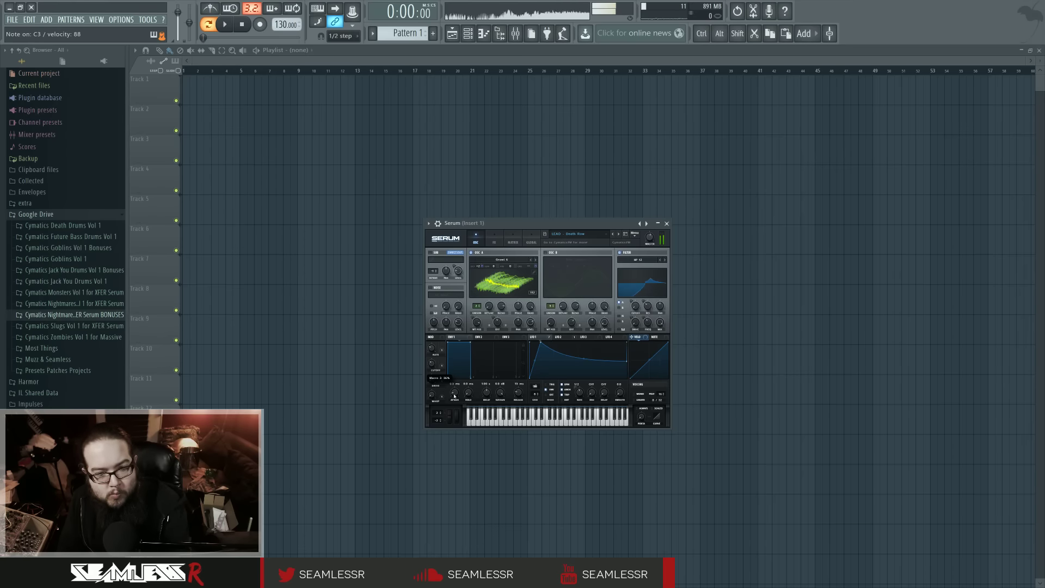
{"action": "left_click", "coordinate": [619, 234]}
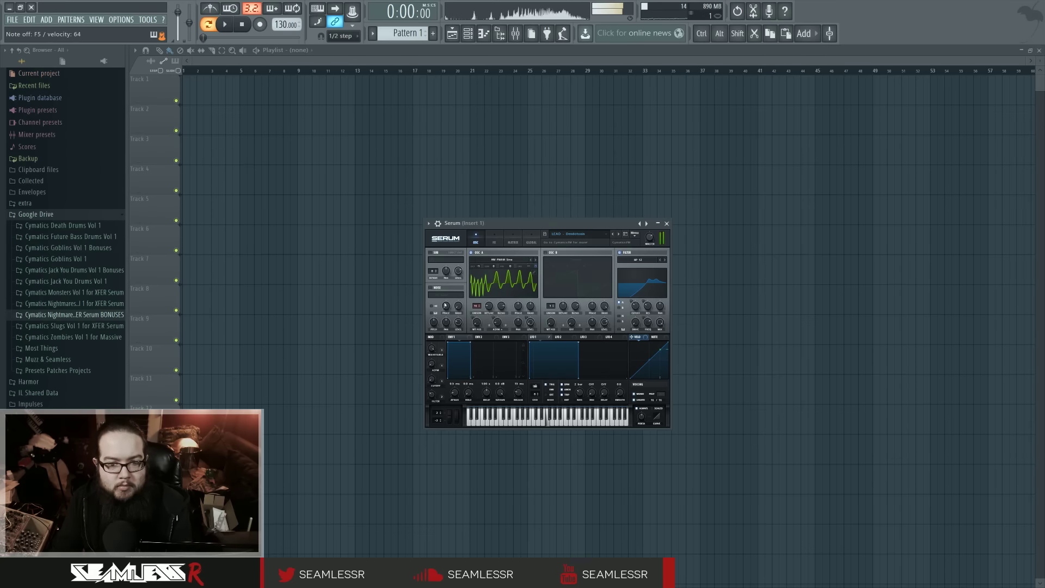
{"action": "left_click", "coordinate": [619, 235]}
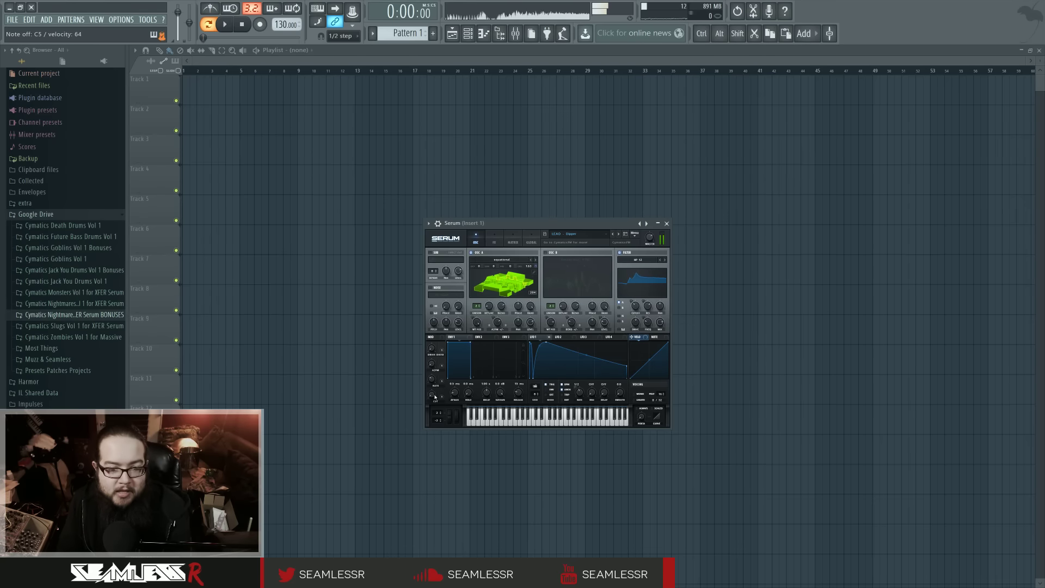
{"action": "left_click_drag", "start_coordinate": [434, 382], "coordinate": [435, 405]}
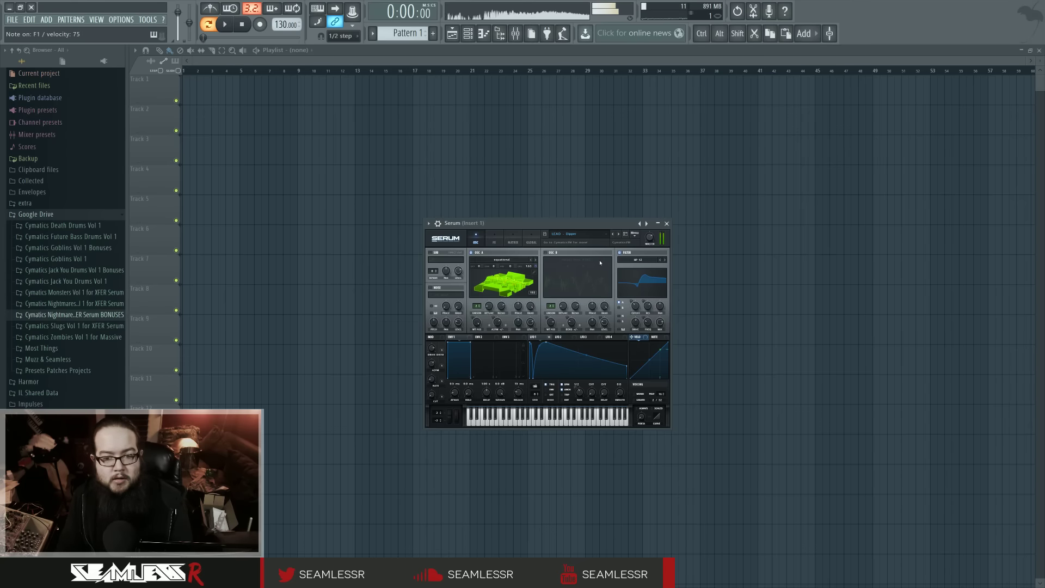
Step: Audition two more Serum lead presets and try the first two macros on the second one
{"action": "left_click", "coordinate": [618, 234]}
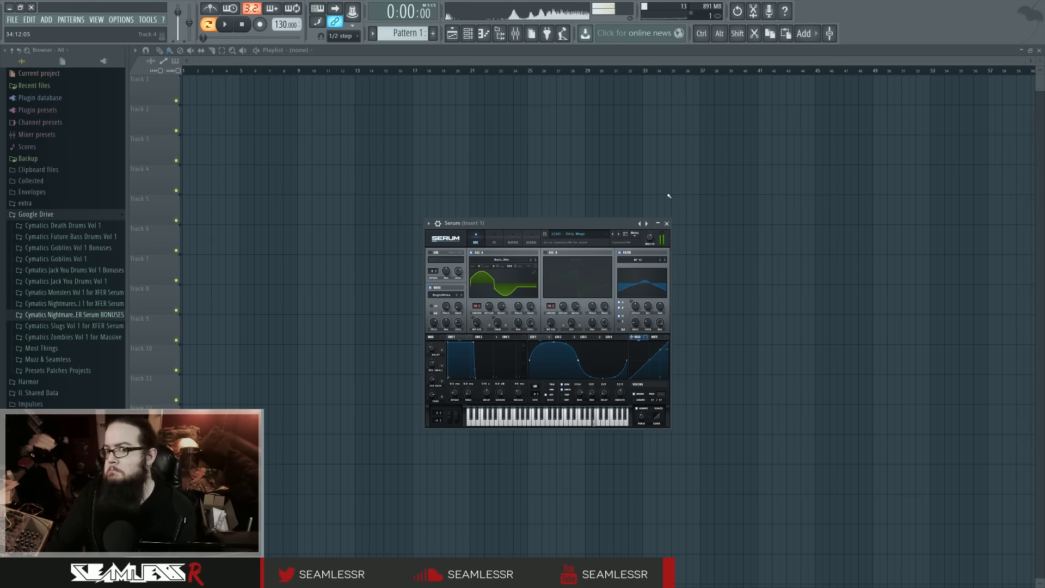
{"action": "left_click", "coordinate": [618, 234]}
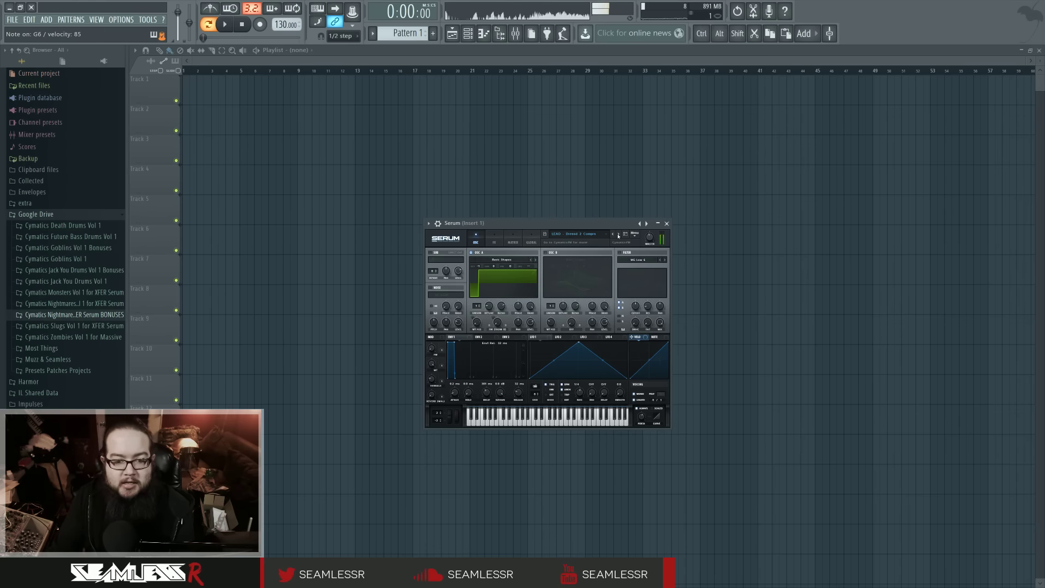
{"action": "left_click", "coordinate": [434, 352]}
{"action": "mouse_move", "coordinate": [433, 365]}
{"action": "left_mouse_down"}
{"action": "mouse_move", "coordinate": [420, 412]}
{"action": "mouse_move", "coordinate": [430, 351]}
{"action": "mouse_move", "coordinate": [434, 381]}
{"action": "left_mouse_up"}
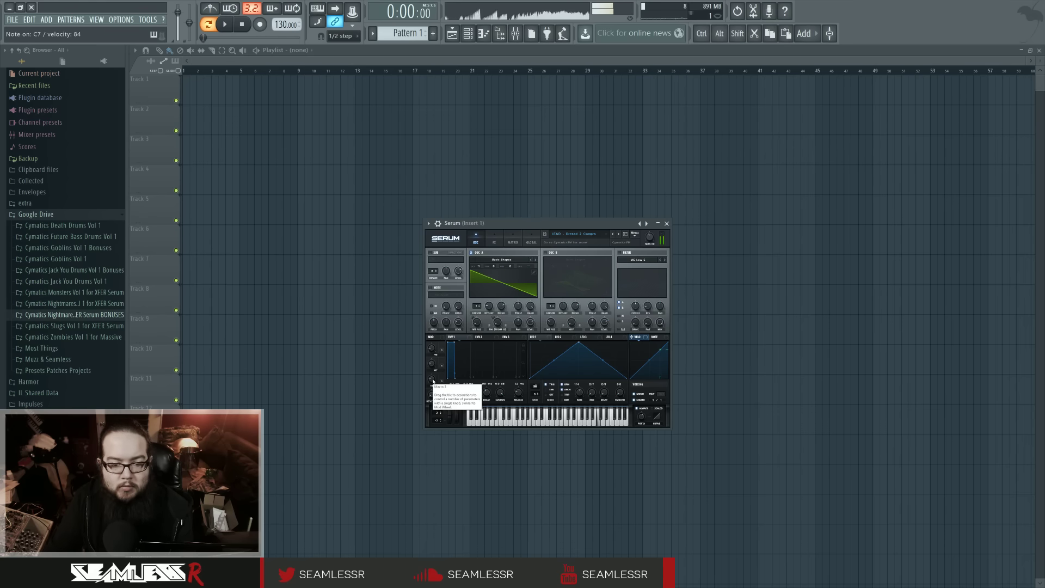
Step: Audition the following two Serum lead presets, sweeping the first macro on each
{"action": "left_click", "coordinate": [620, 236]}
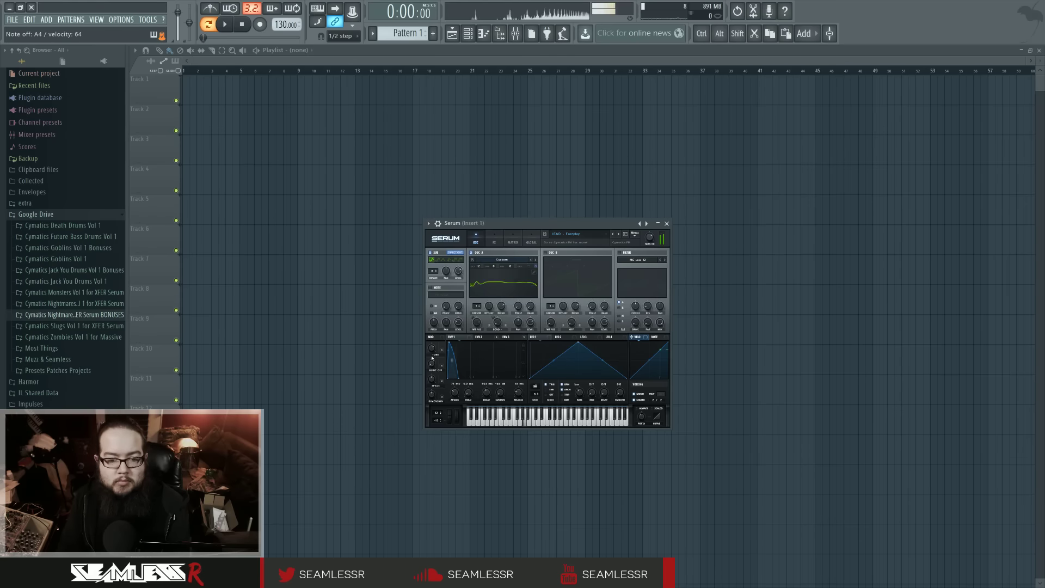
{"action": "left_click_drag", "start_coordinate": [432, 354], "coordinate": [437, 396]}
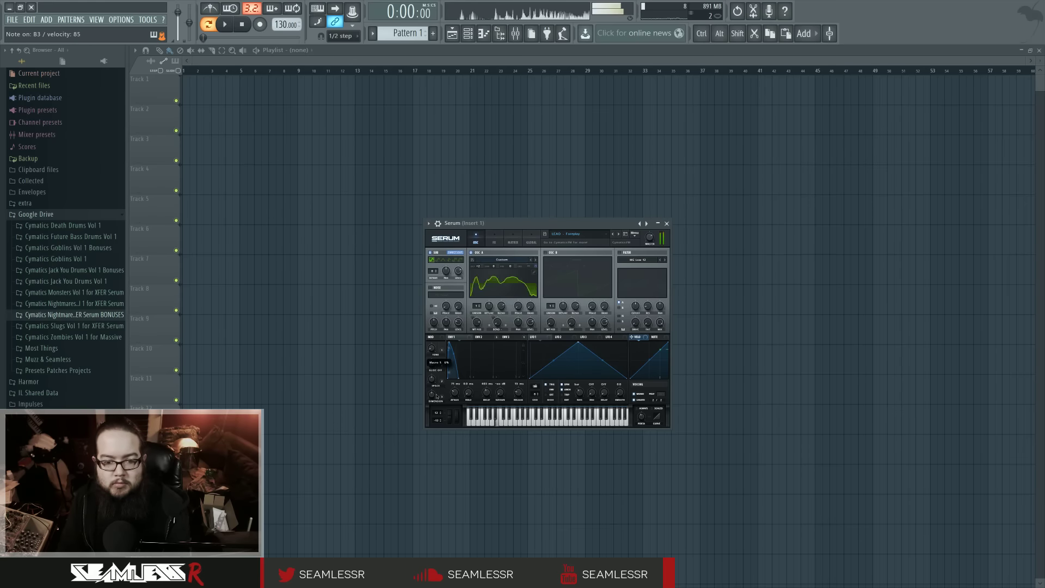
{"action": "left_click", "coordinate": [619, 235]}
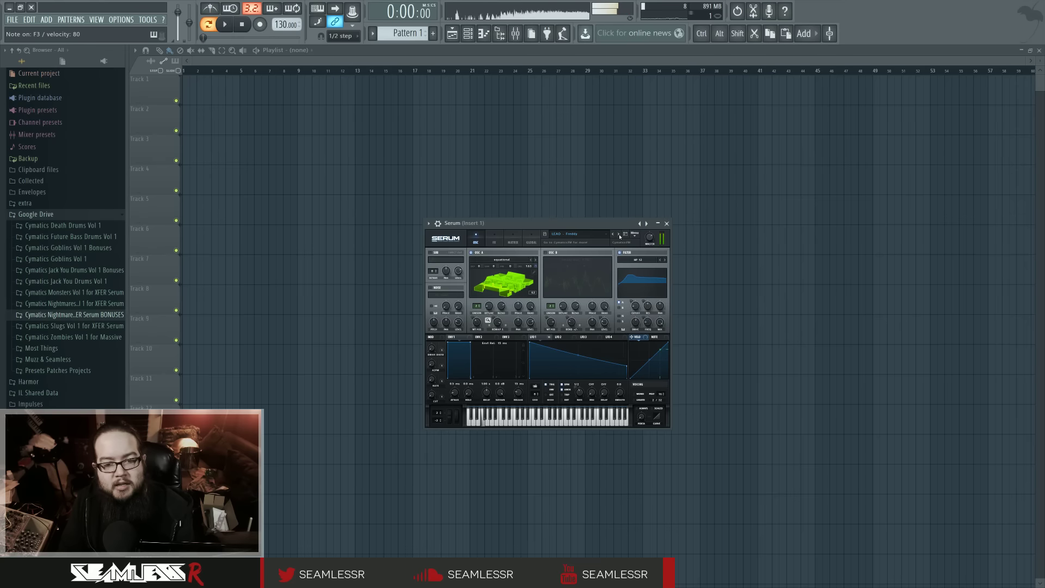
{"action": "mouse_move", "coordinate": [434, 350]}
{"action": "left_mouse_down"}
{"action": "mouse_move", "coordinate": [434, 340]}
{"action": "mouse_move", "coordinate": [433, 387]}
{"action": "mouse_move", "coordinate": [438, 337]}
{"action": "left_mouse_up"}
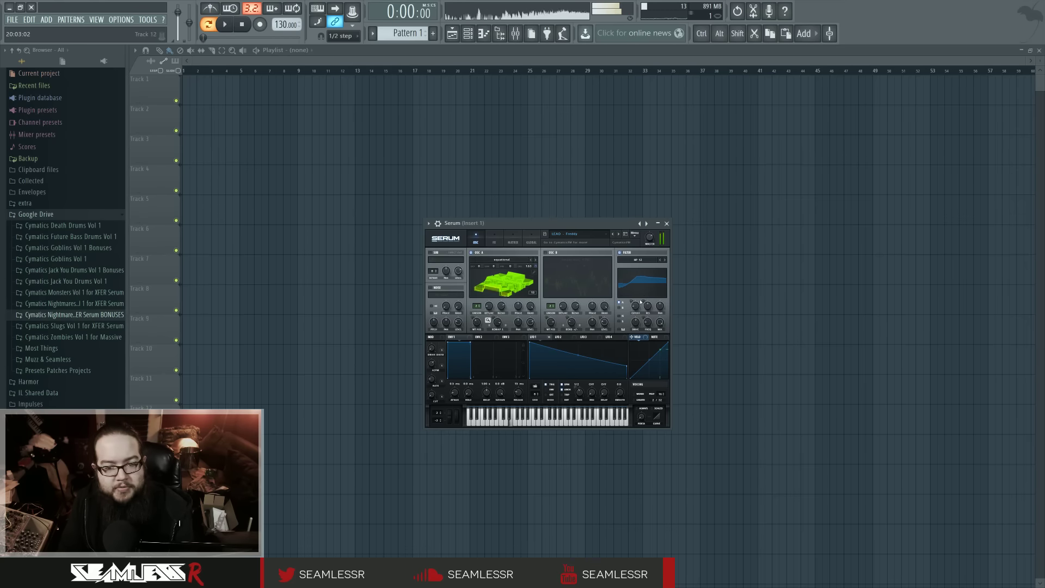
Step: Audition the next four Serum lead presets one after another without changing their macros
{"action": "left_click", "coordinate": [619, 234]}
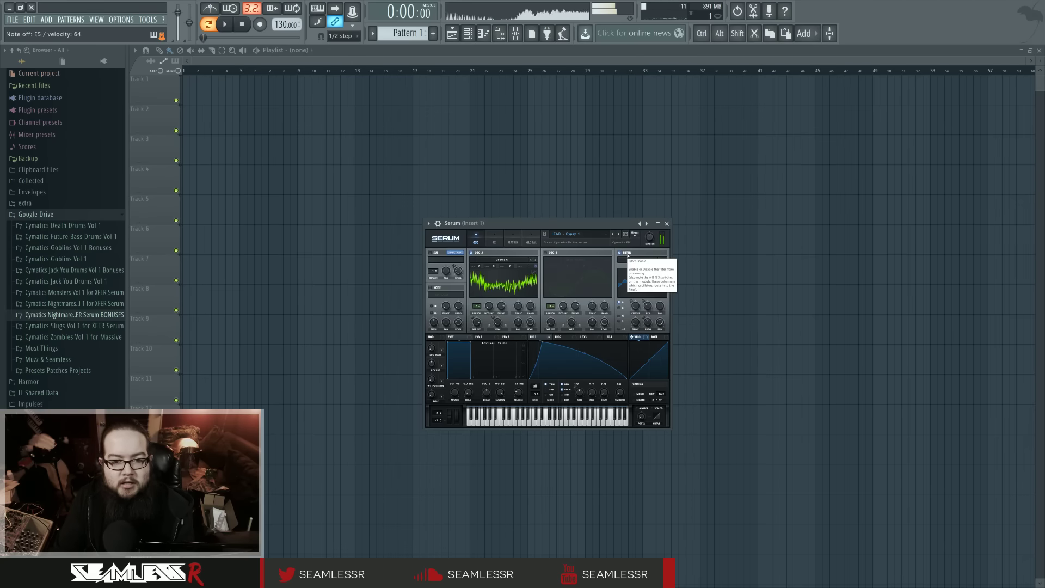
{"action": "left_click", "coordinate": [619, 234]}
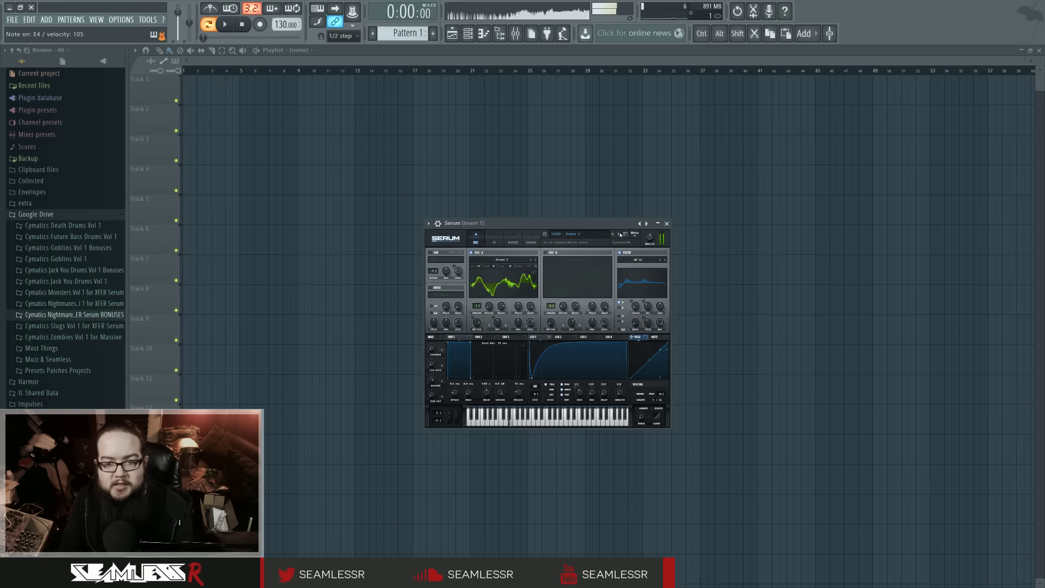
{"action": "left_click", "coordinate": [620, 234]}
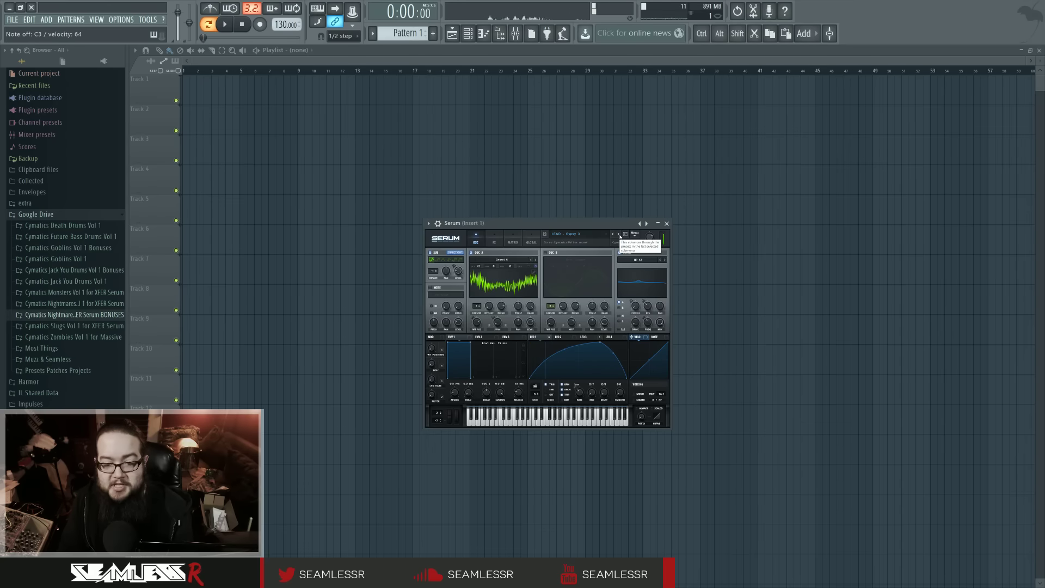
{"action": "left_click", "coordinate": [619, 234]}
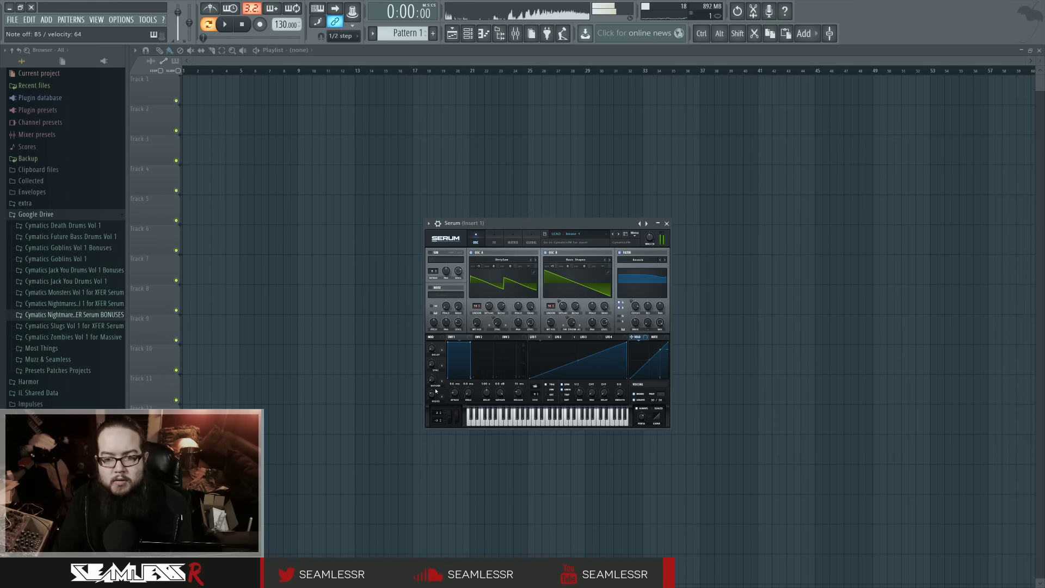
Step: Audition the Insane series of Serum lead presets, going back two presets after skipping ahead
{"action": "left_click", "coordinate": [618, 236]}
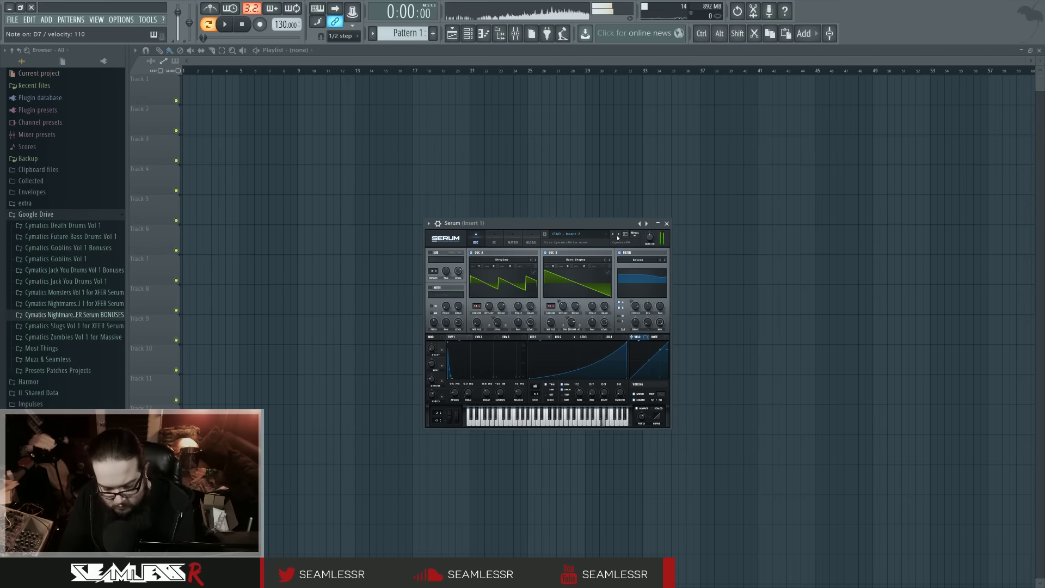
{"action": "left_click", "coordinate": [647, 224]}
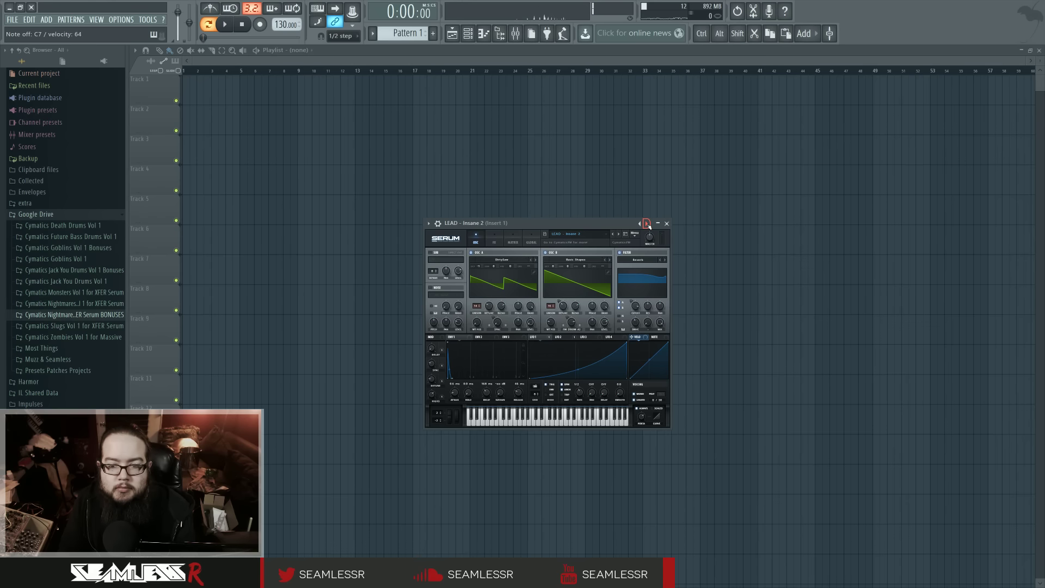
{"action": "left_click", "coordinate": [619, 235]}
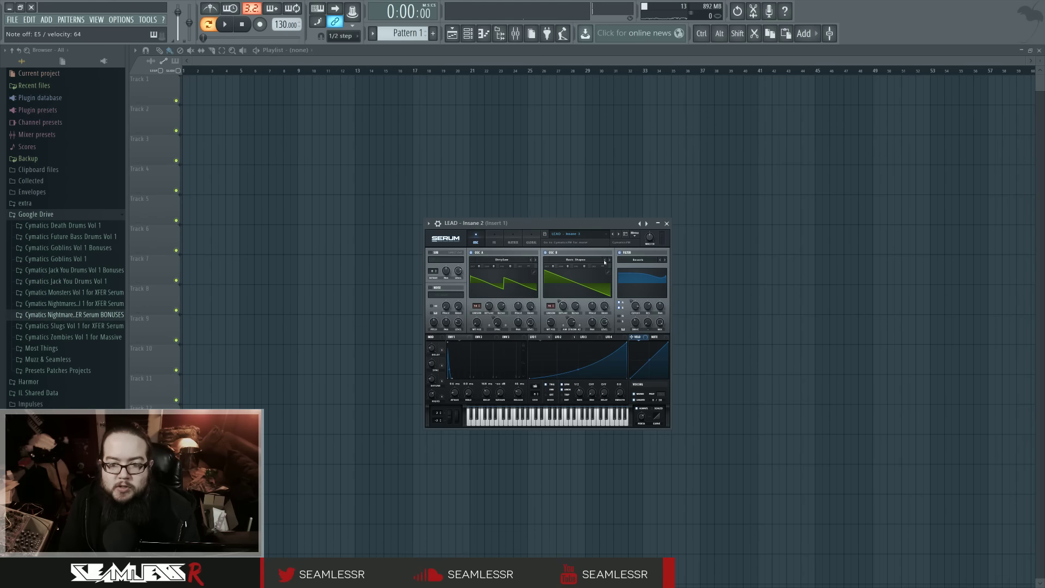
{"action": "left_click", "coordinate": [619, 234]}
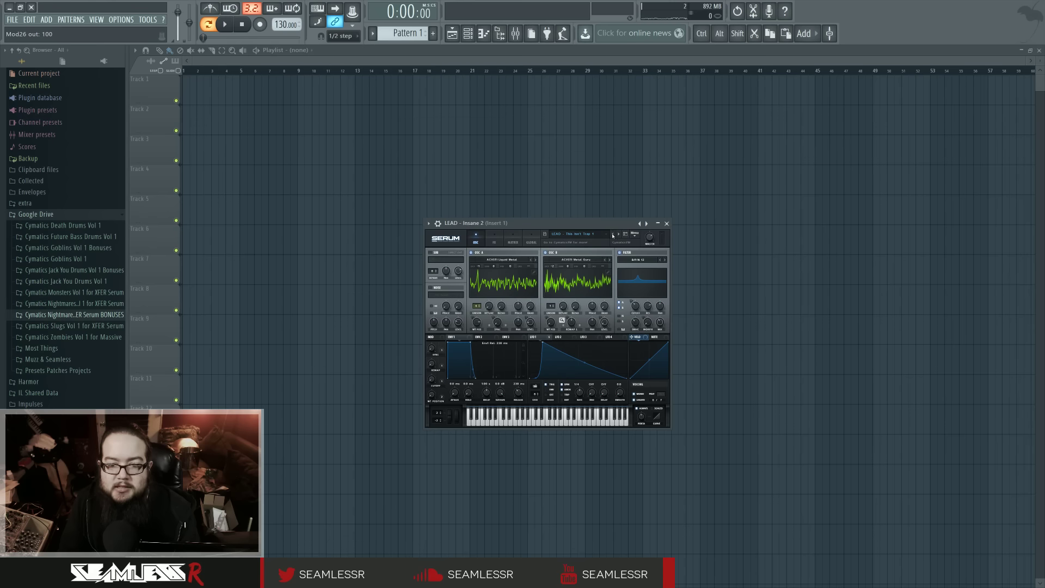
{"action": "left_click", "coordinate": [613, 235]}
{"action": "left_click", "coordinate": [613, 235]}
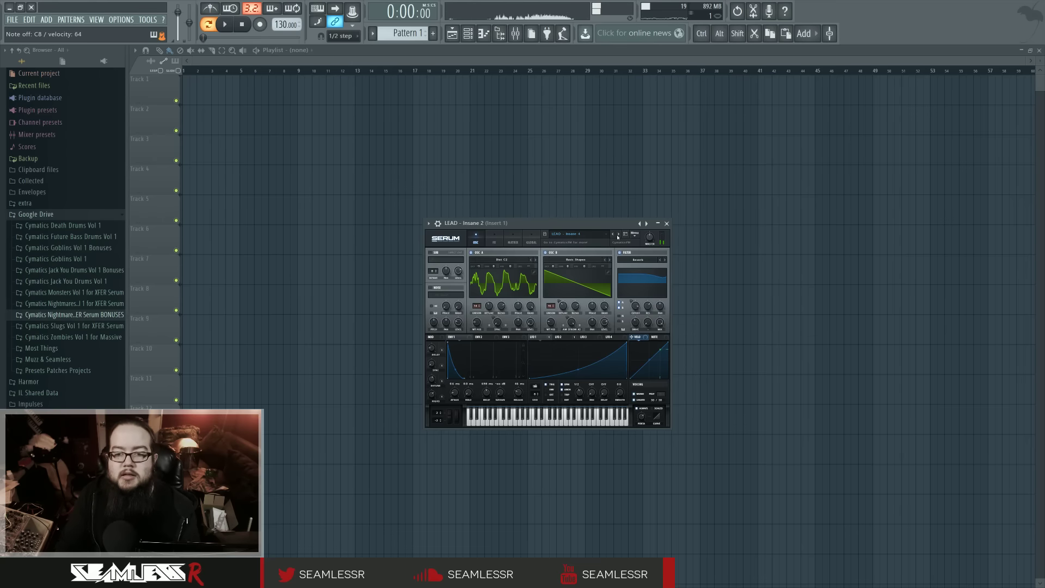
Step: Audition the next Serum lead preset and sweep its first macro up and down
{"action": "left_click", "coordinate": [618, 235]}
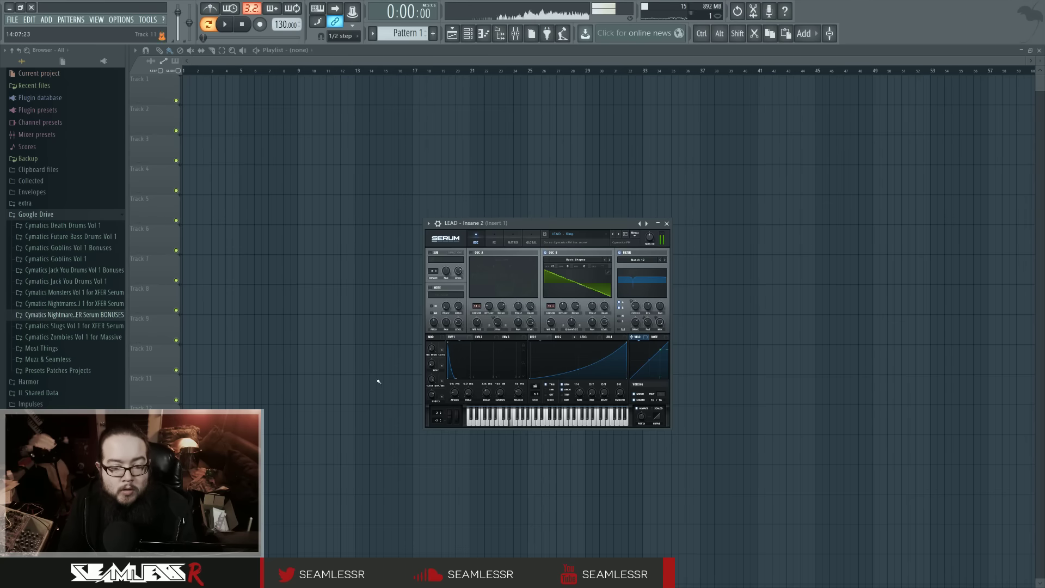
{"action": "left_click", "coordinate": [435, 368]}
{"action": "left_click_drag", "start_coordinate": [434, 352], "coordinate": [437, 314]}
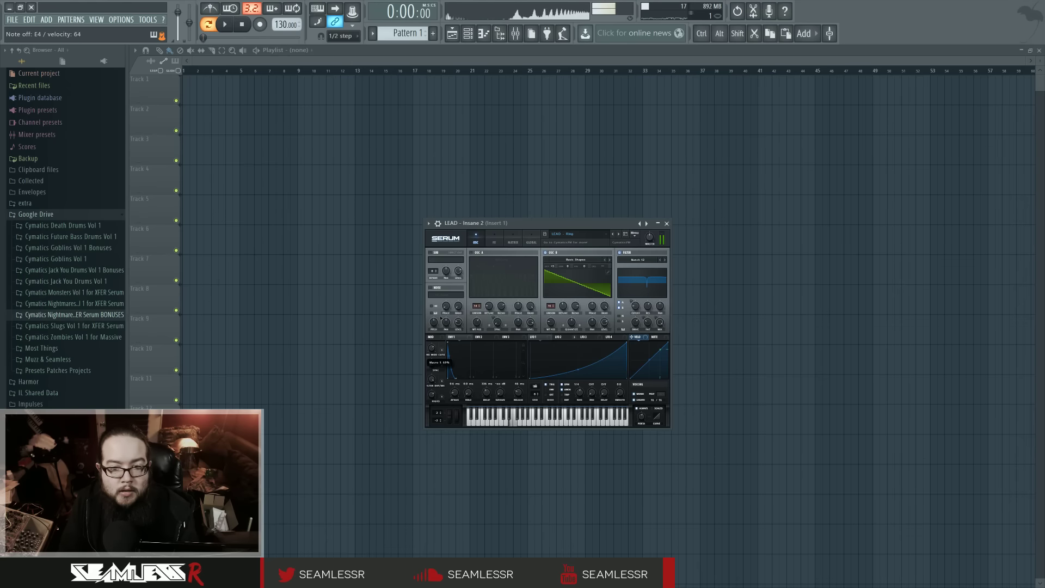
{"action": "left_click_drag", "start_coordinate": [439, 305], "coordinate": [429, 340]}
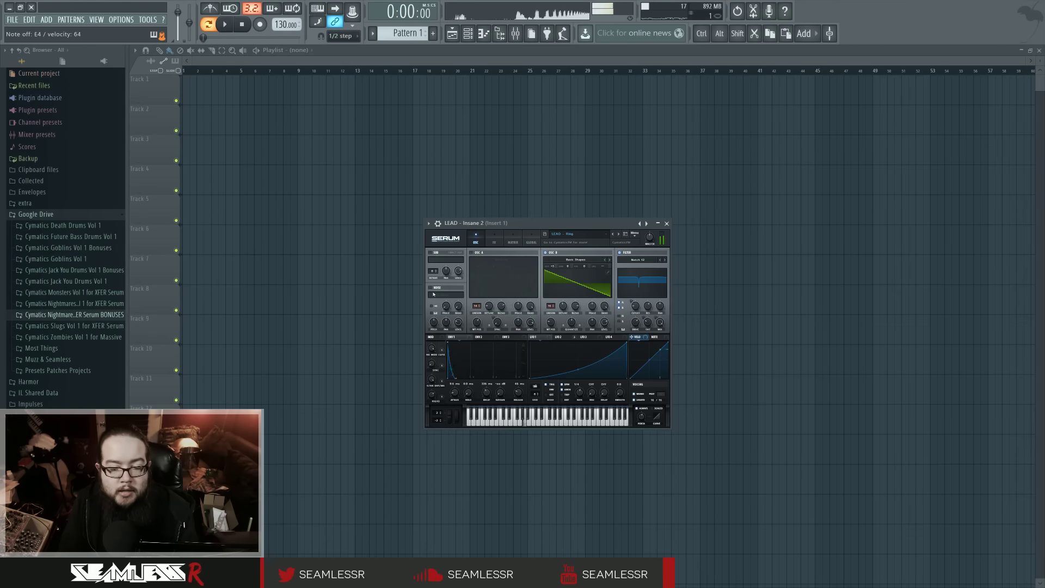
Step: Audition the next five Serum lead presets in order, leaving their macros as they are
{"action": "left_click", "coordinate": [618, 235]}
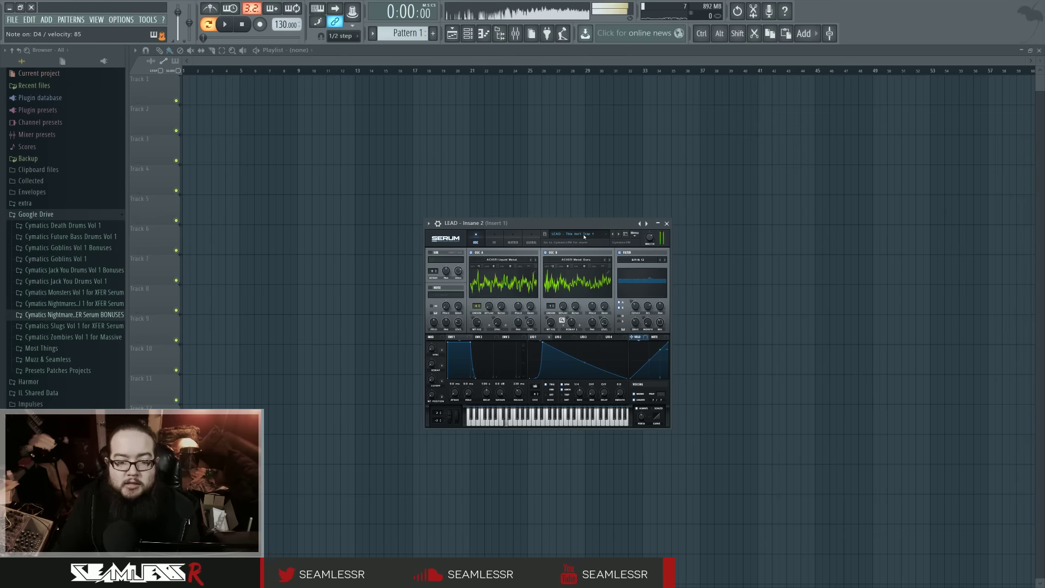
{"action": "left_click", "coordinate": [618, 234]}
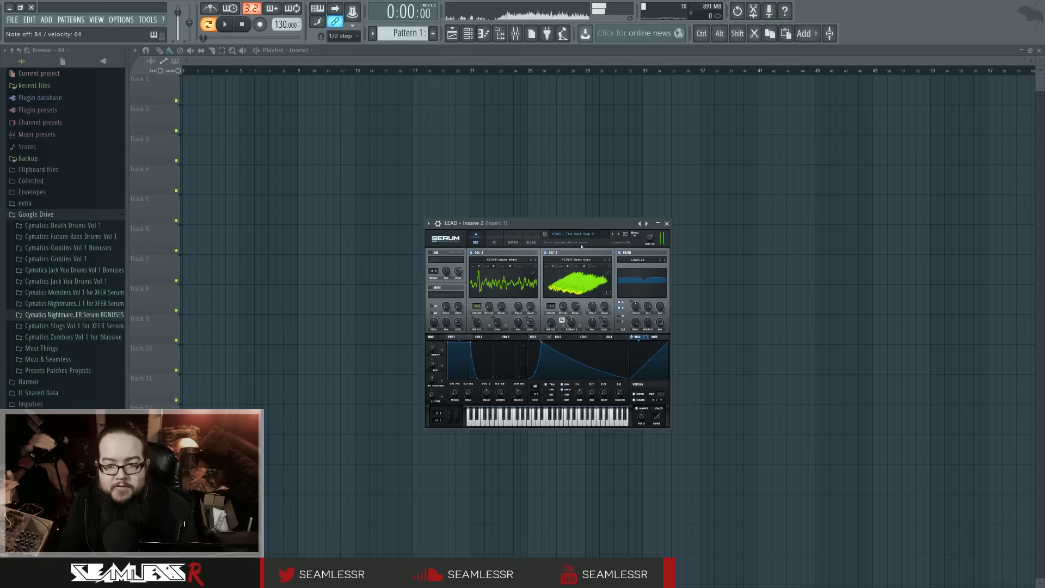
{"action": "left_click", "coordinate": [619, 234]}
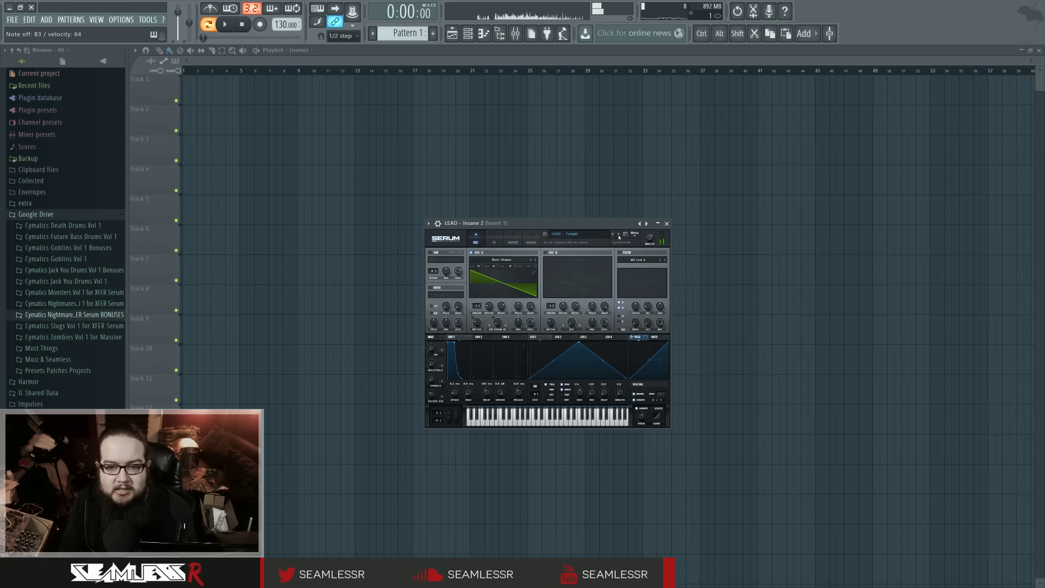
{"action": "left_click", "coordinate": [619, 235]}
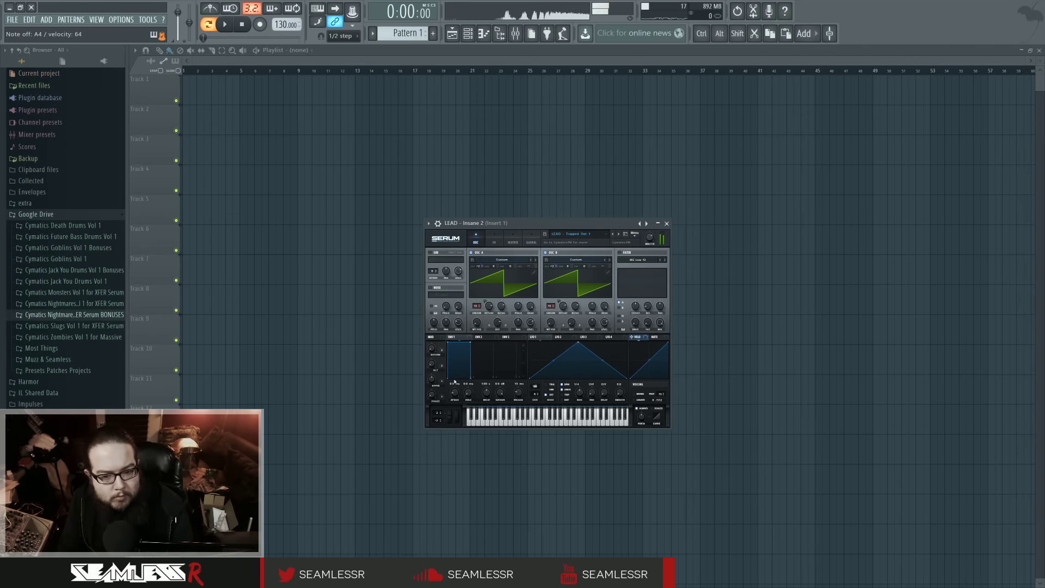
{"action": "left_click", "coordinate": [619, 235]}
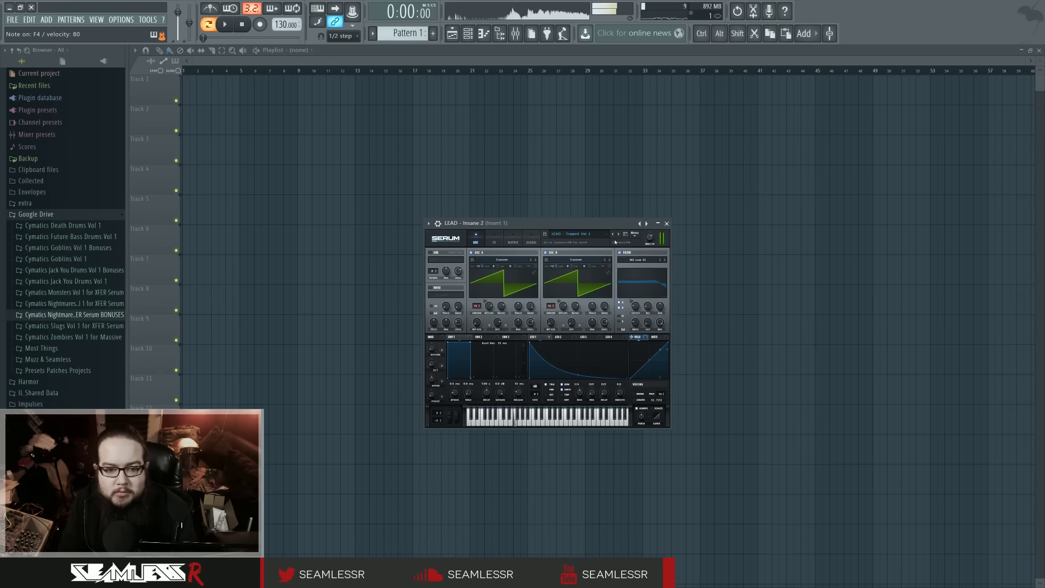
Step: Audition three more Serum lead presets, sweeping the third and fourth macros of the first and the fourth macro of the last
{"action": "left_click", "coordinate": [620, 235]}
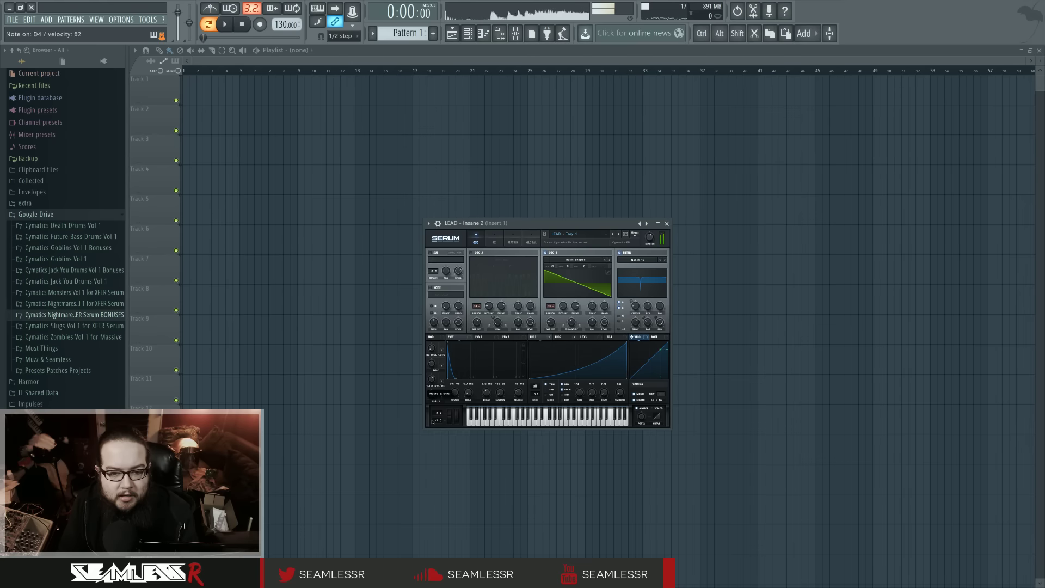
{"action": "left_click_drag", "start_coordinate": [433, 395], "coordinate": [437, 376]}
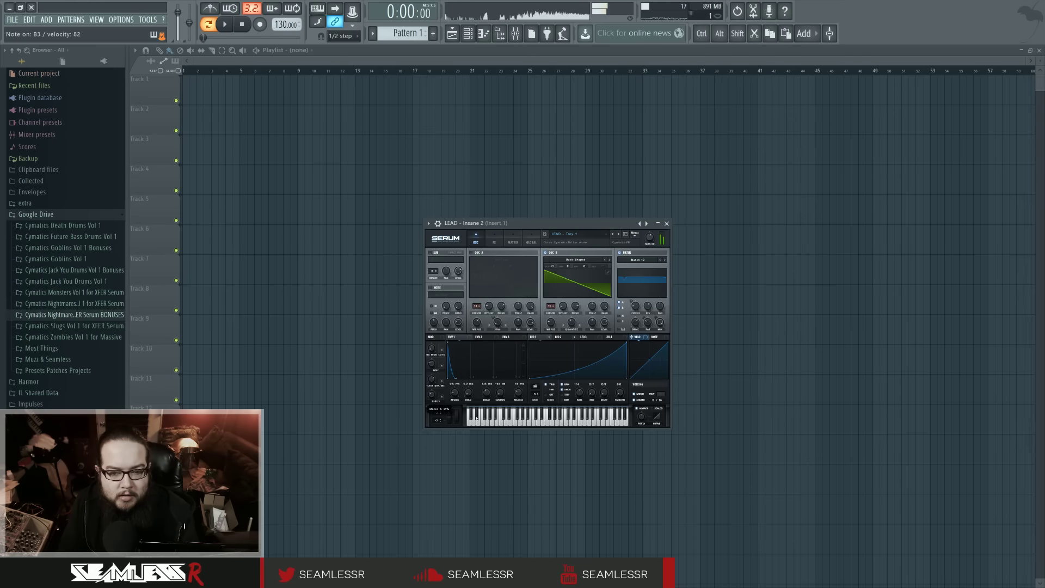
{"action": "left_click", "coordinate": [620, 234]}
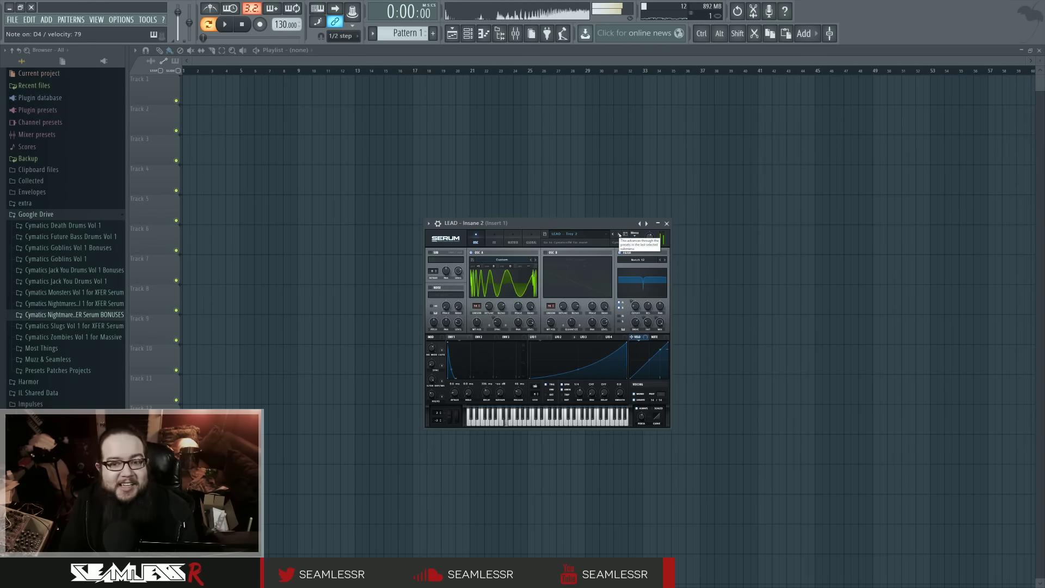
{"action": "left_click", "coordinate": [619, 235]}
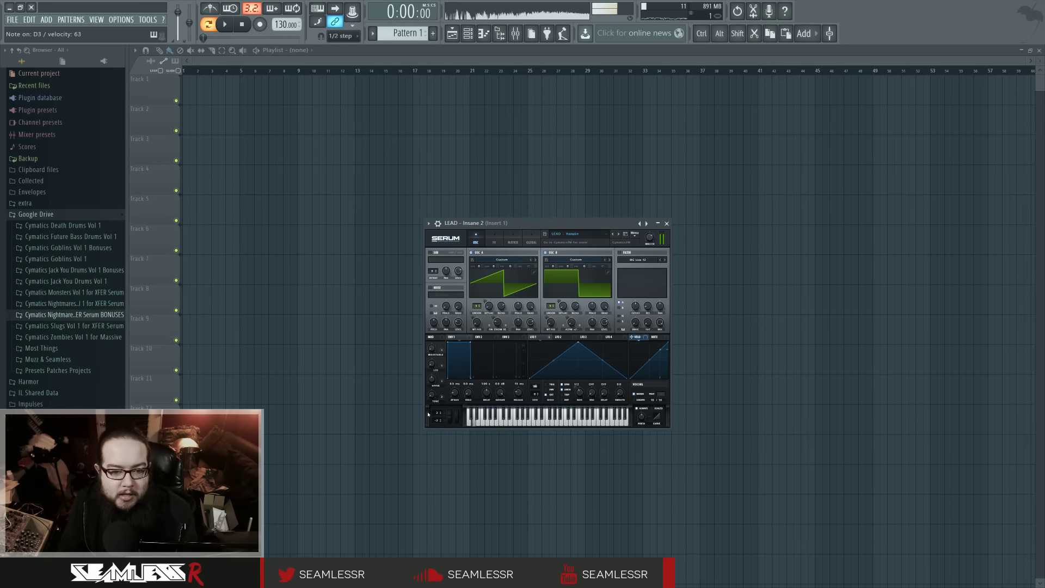
{"action": "left_click_drag", "start_coordinate": [431, 397], "coordinate": [437, 310]}
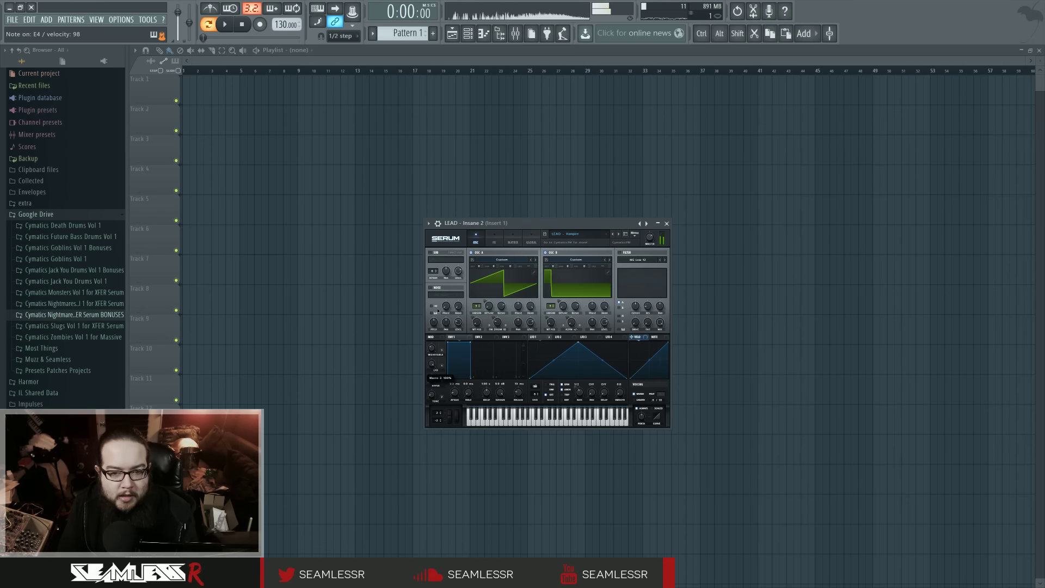
Step: Audition the following Serum lead preset and try its first, second and fourth macros
{"action": "left_click", "coordinate": [619, 235]}
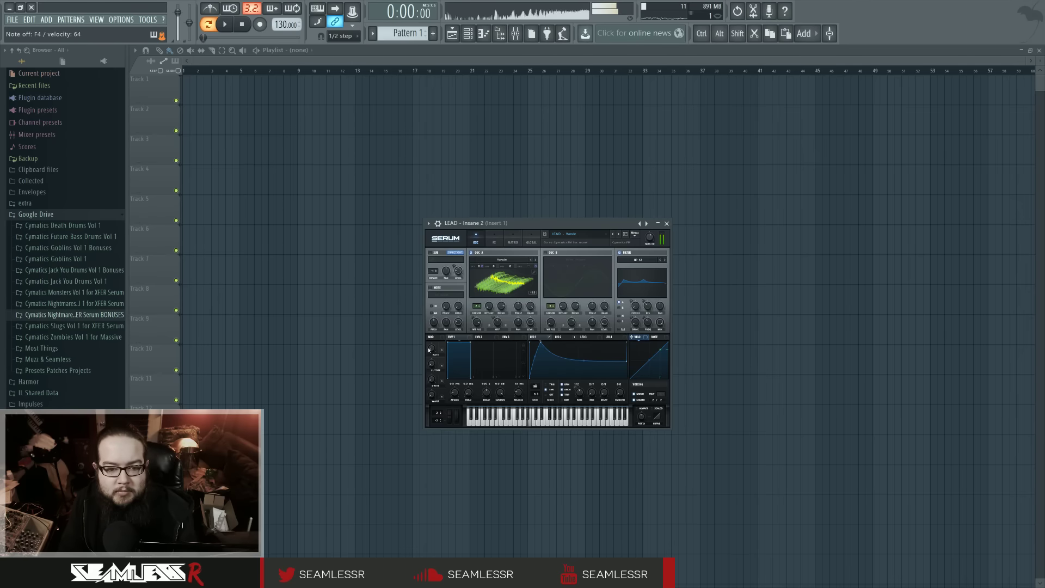
{"action": "left_click_drag", "start_coordinate": [431, 349], "coordinate": [436, 319]}
{"action": "mouse_move", "coordinate": [432, 363]}
{"action": "left_mouse_down"}
{"action": "mouse_move", "coordinate": [436, 327]}
{"action": "mouse_move", "coordinate": [435, 352]}
{"action": "left_mouse_up"}
{"action": "left_click_drag", "start_coordinate": [432, 395], "coordinate": [440, 355]}
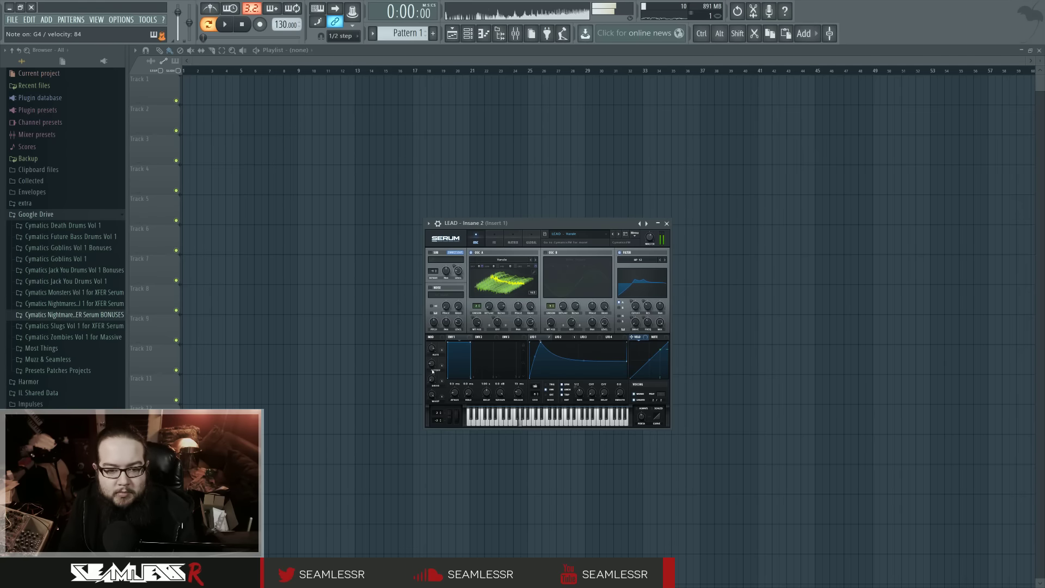
Step: Audition the last two Serum lead presets and open the mixer between them
{"action": "left_click", "coordinate": [619, 234]}
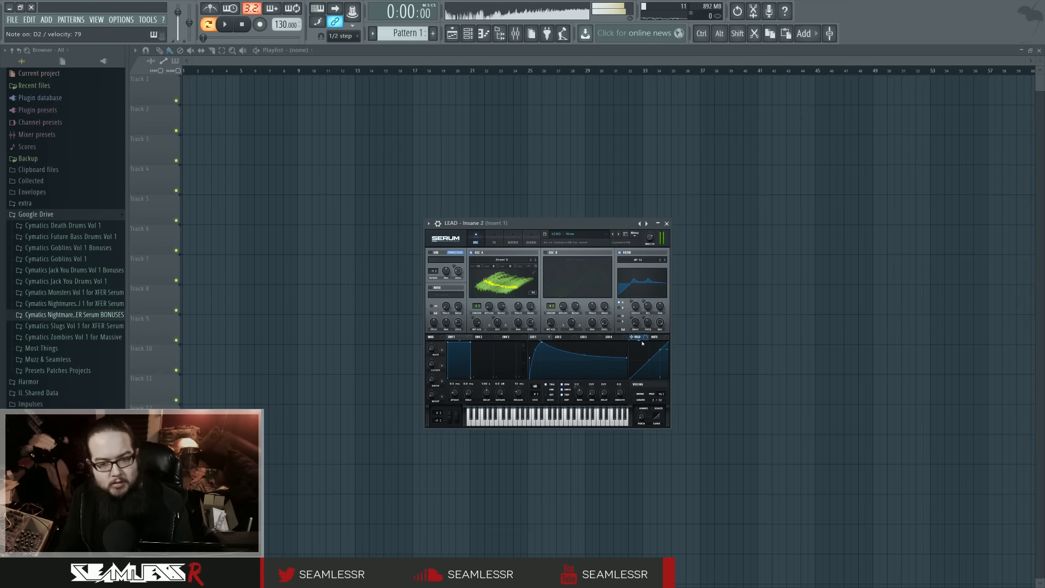
{"action": "left_click", "coordinate": [515, 33]}
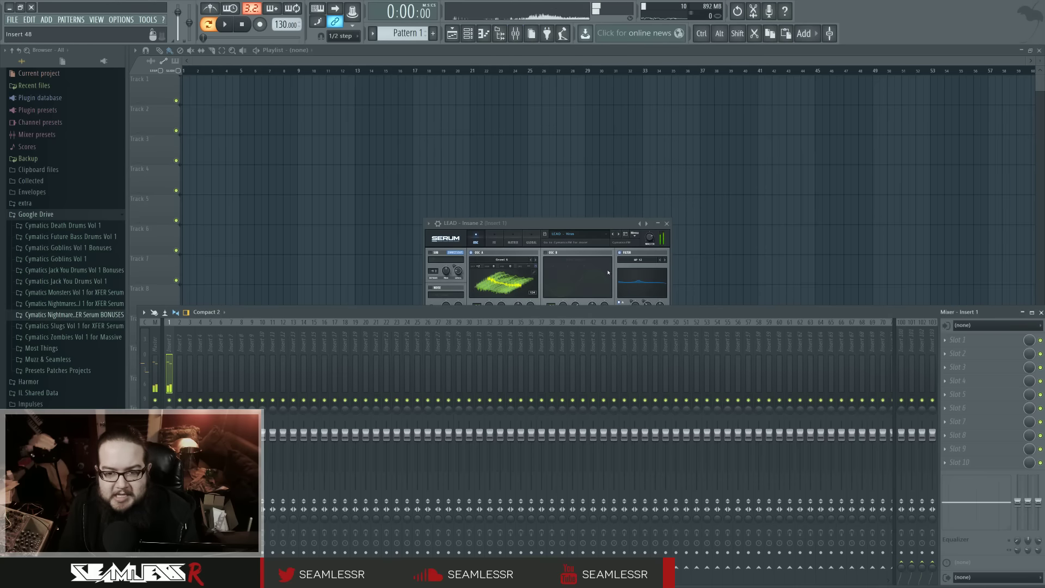
{"action": "left_click", "coordinate": [609, 230]}
{"action": "left_click", "coordinate": [619, 234]}
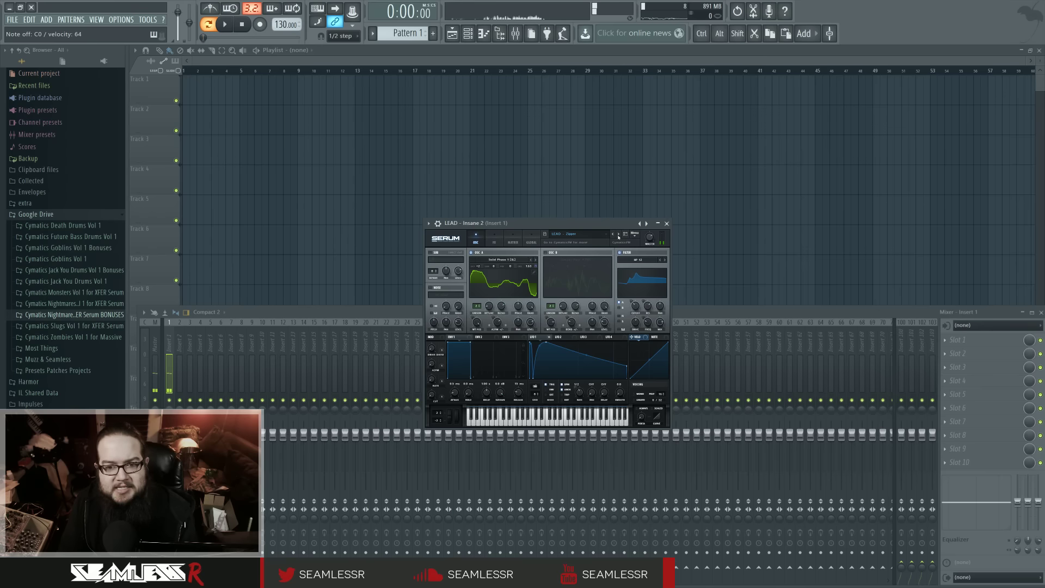
Step: Audition three Serum pluck presets in order and sweep the second macro of the middle one
{"action": "left_click", "coordinate": [619, 235]}
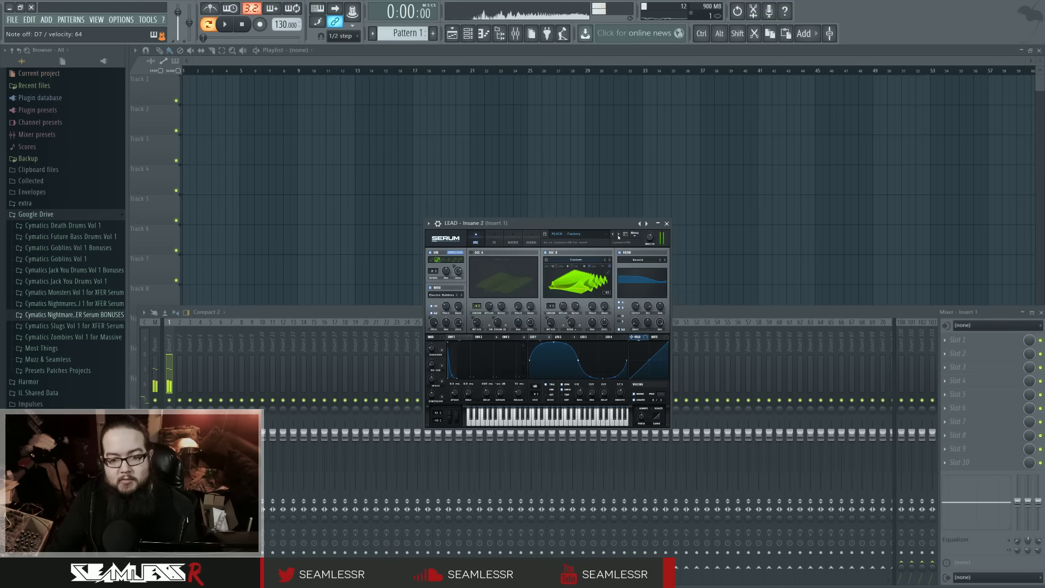
{"action": "left_click", "coordinate": [619, 235]}
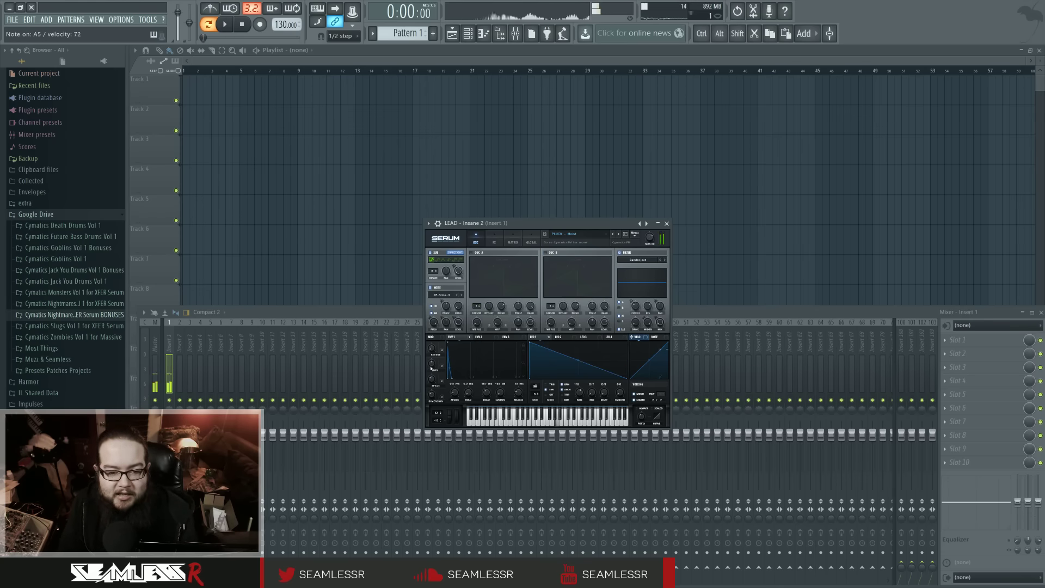
{"action": "left_click_drag", "start_coordinate": [433, 364], "coordinate": [436, 395]}
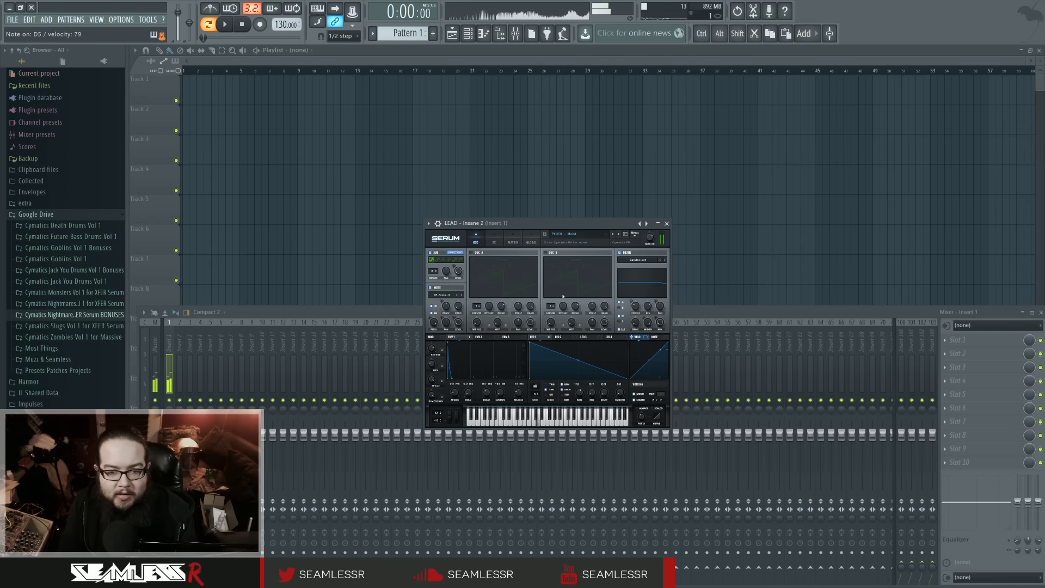
{"action": "left_click", "coordinate": [617, 236]}
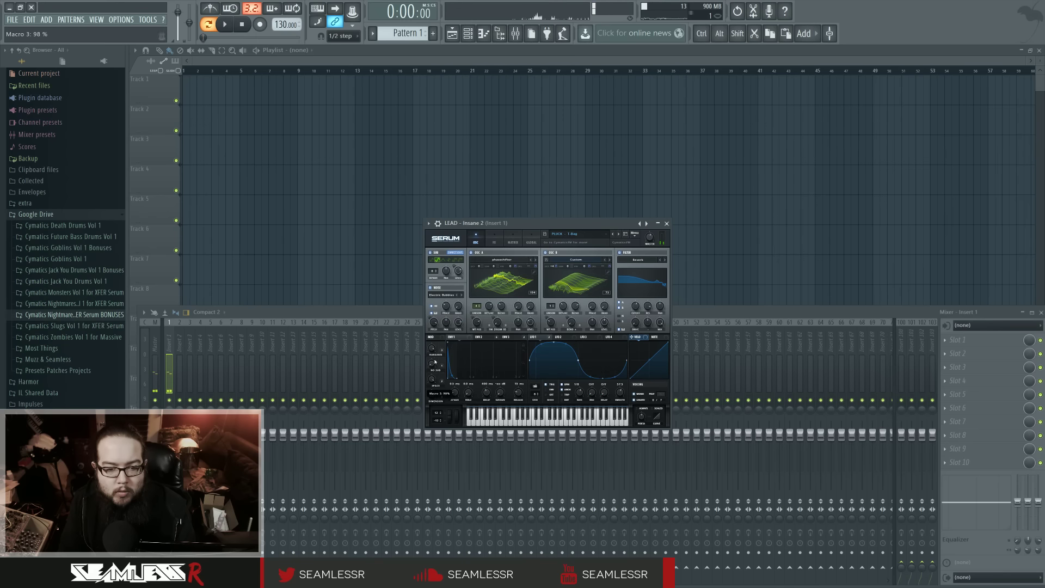
Step: Audition the first two Serum synth presets and sweep the second and third macros on each
{"action": "left_click", "coordinate": [619, 234]}
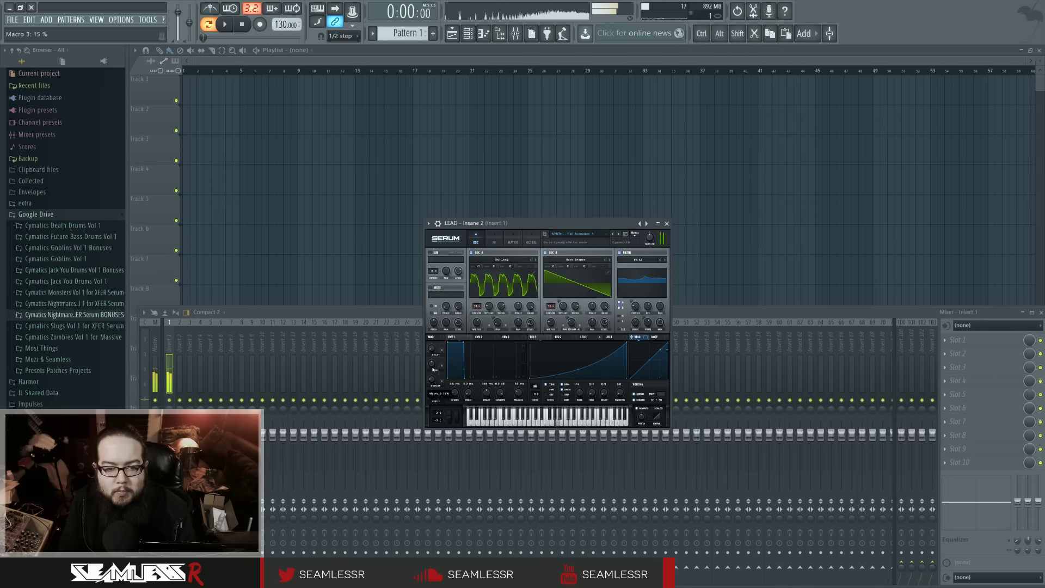
{"action": "left_click_drag", "start_coordinate": [435, 366], "coordinate": [433, 397]}
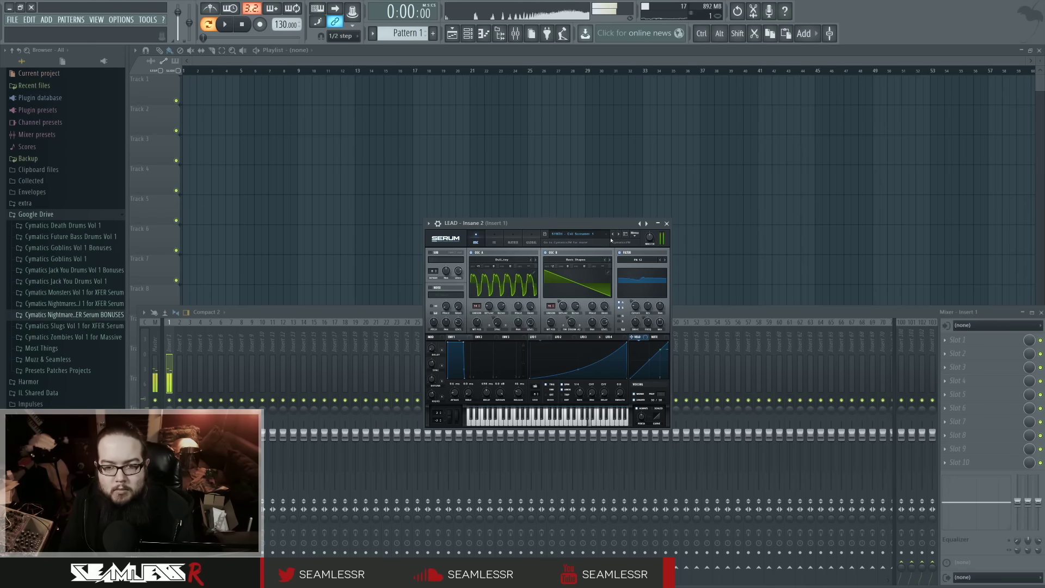
{"action": "left_click", "coordinate": [619, 235]}
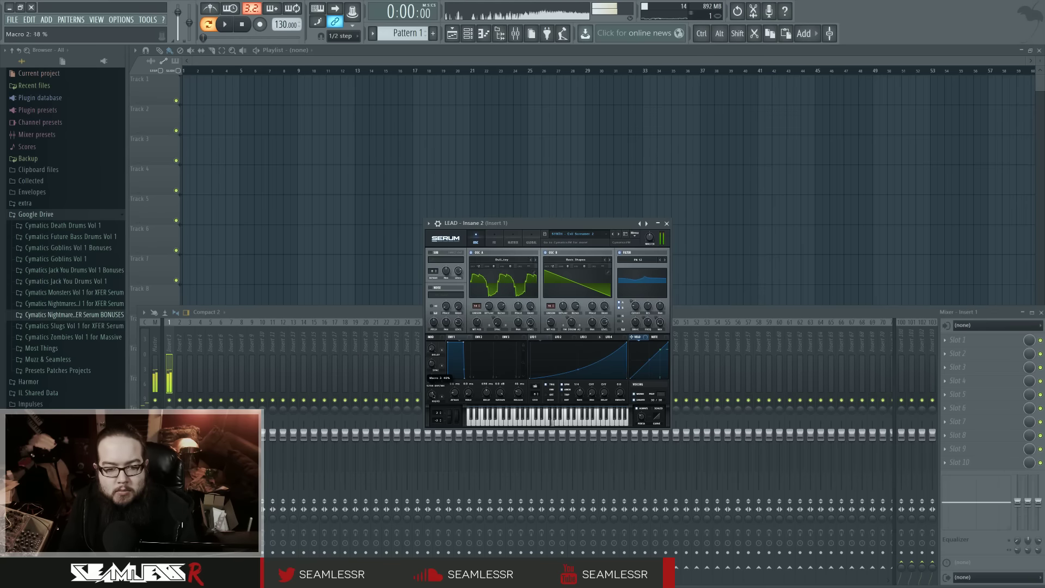
{"action": "left_click_drag", "start_coordinate": [433, 380], "coordinate": [434, 388]}
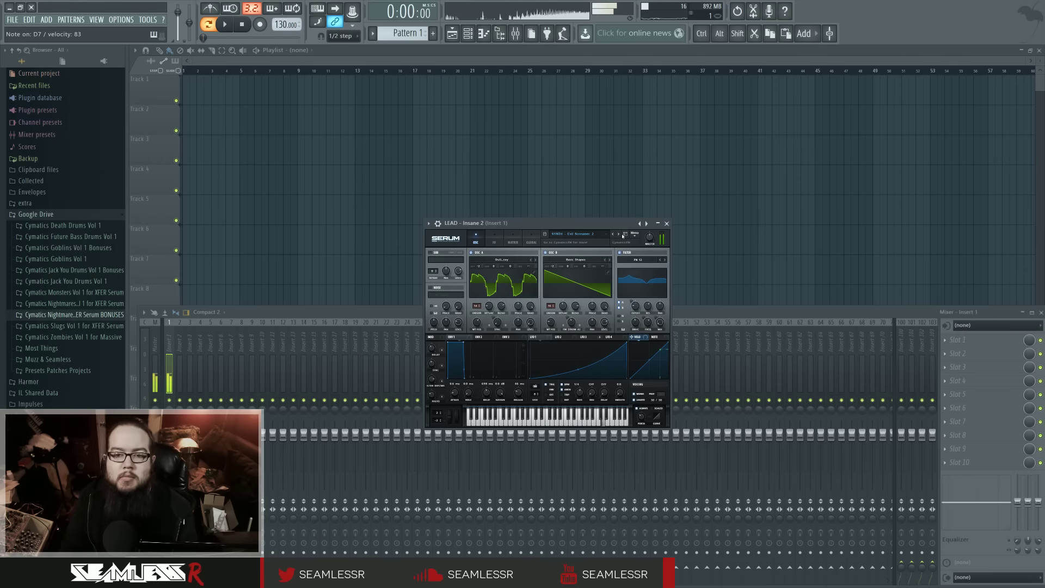
Step: Audition two more Serum synth presets and sweep the first macro of the second one repeatedly
{"action": "left_click", "coordinate": [619, 234]}
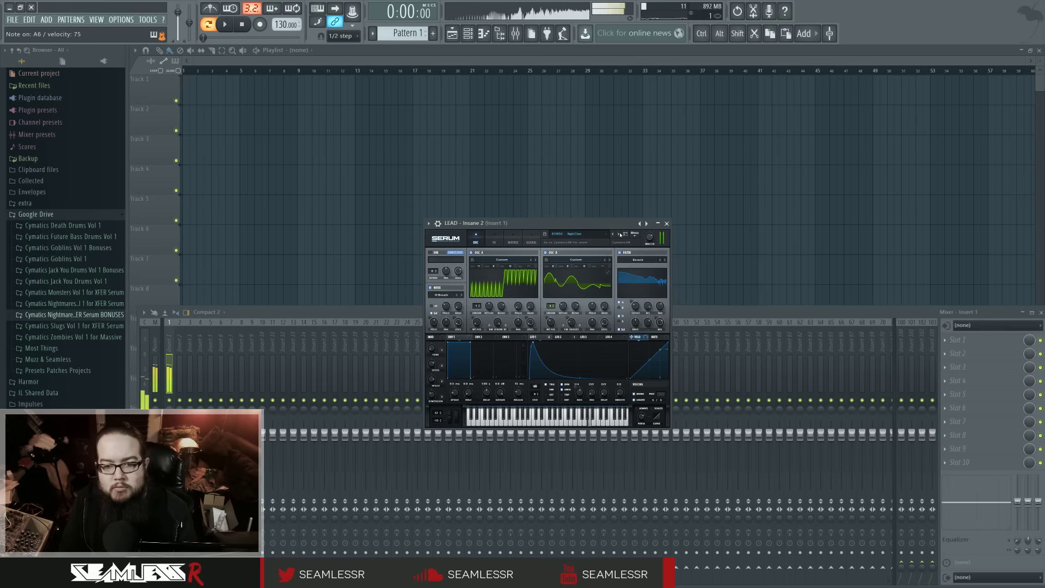
{"action": "left_click", "coordinate": [619, 234]}
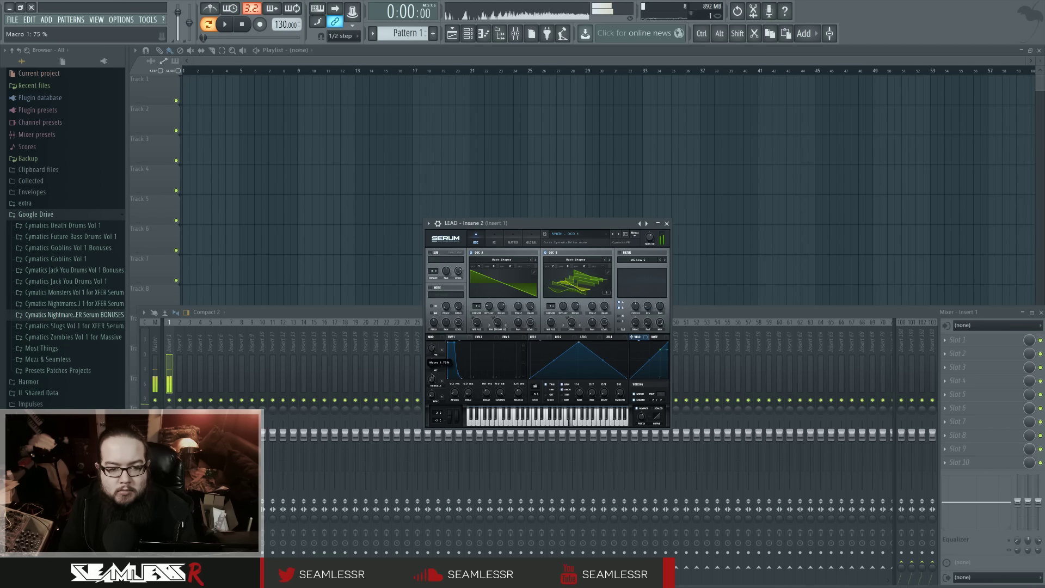
{"action": "left_click_drag", "start_coordinate": [429, 390], "coordinate": [432, 377]}
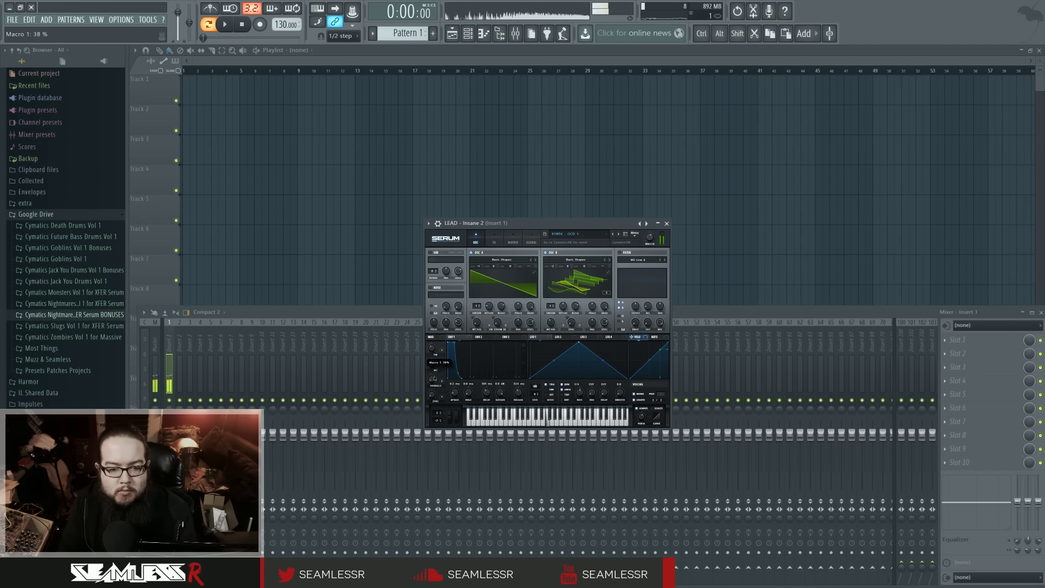
{"action": "left_click_drag", "start_coordinate": [435, 352], "coordinate": [433, 385]}
{"action": "left_click_drag", "start_coordinate": [442, 345], "coordinate": [435, 395]}
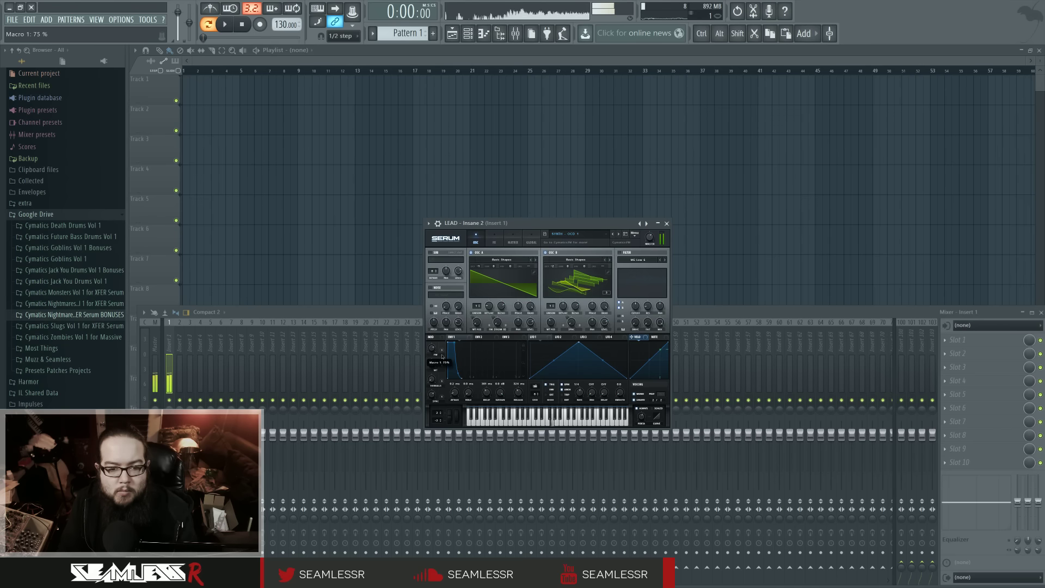
Step: Sweep the first macro of the current Serum synth preset, and repeat the sweep on the next synth preset
{"action": "left_click_drag", "start_coordinate": [441, 357], "coordinate": [437, 379]}
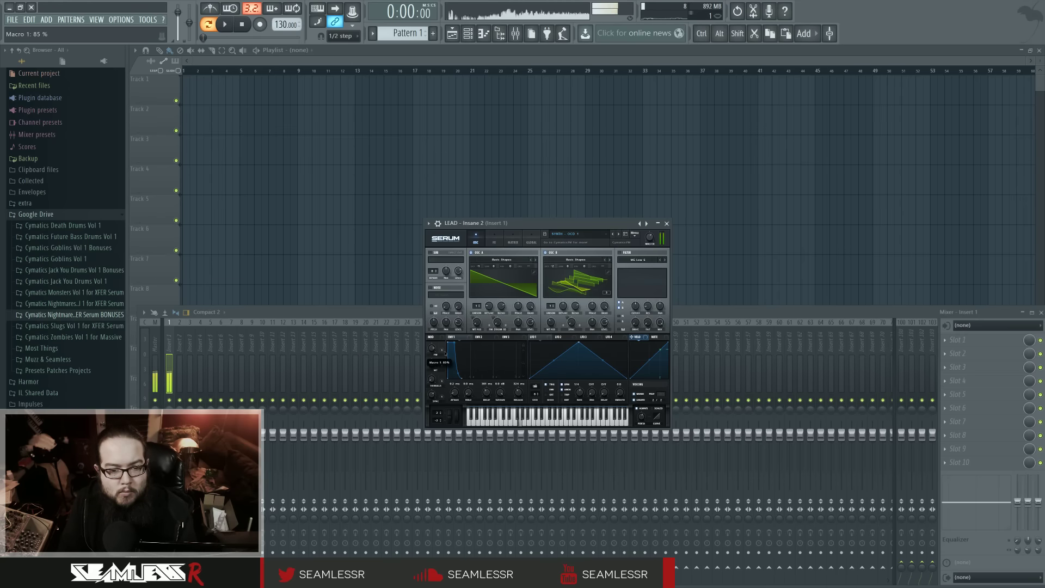
{"action": "left_click", "coordinate": [619, 234]}
{"action": "left_click_drag", "start_coordinate": [433, 351], "coordinate": [435, 342]}
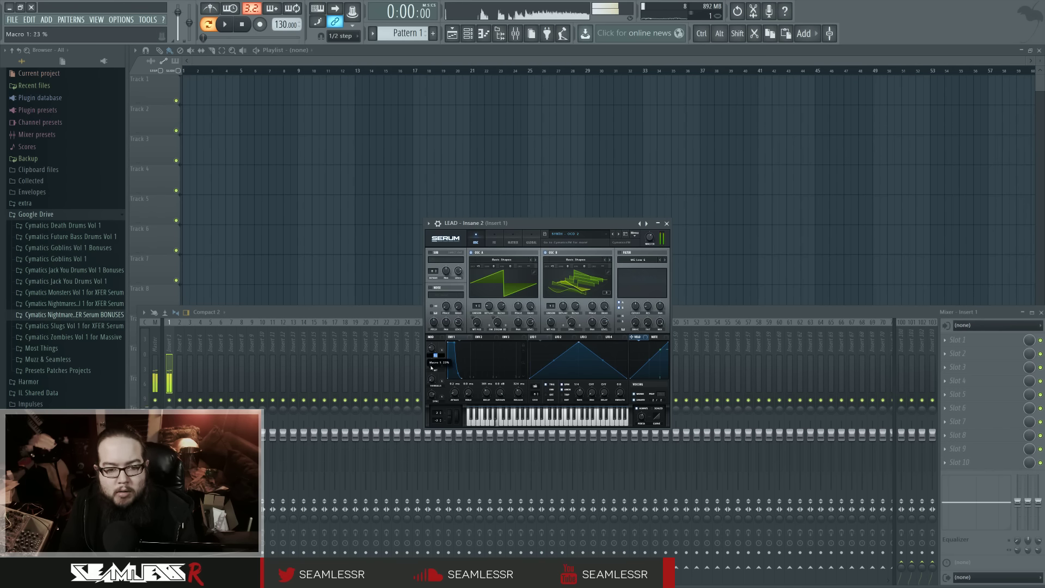
{"action": "left_click_drag", "start_coordinate": [433, 363], "coordinate": [432, 348]}
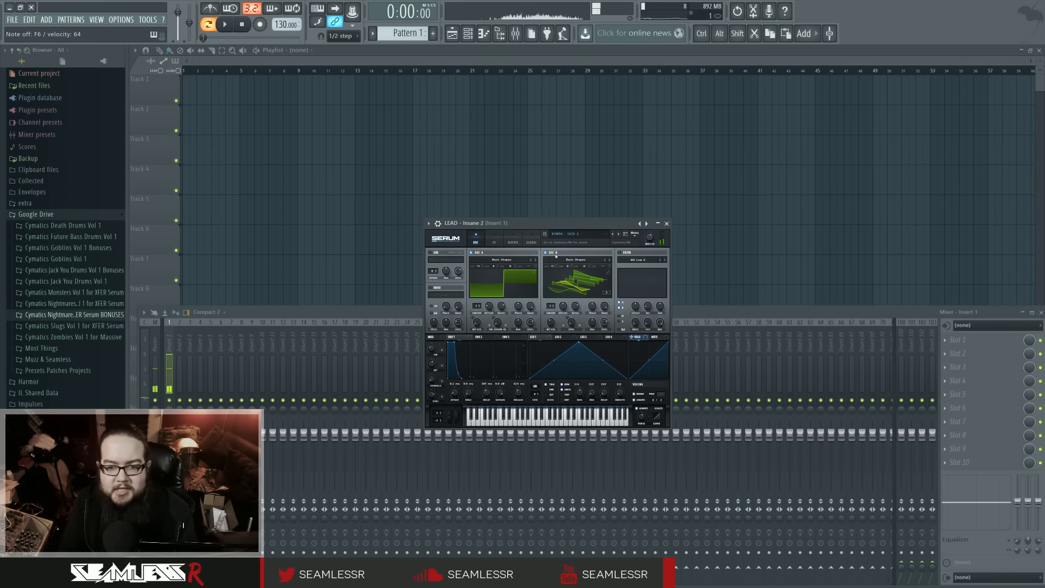
Step: Audition three more Serum synth presets, sweeping the first and second macros of the second one and the first macro of the third
{"action": "left_click", "coordinate": [619, 235]}
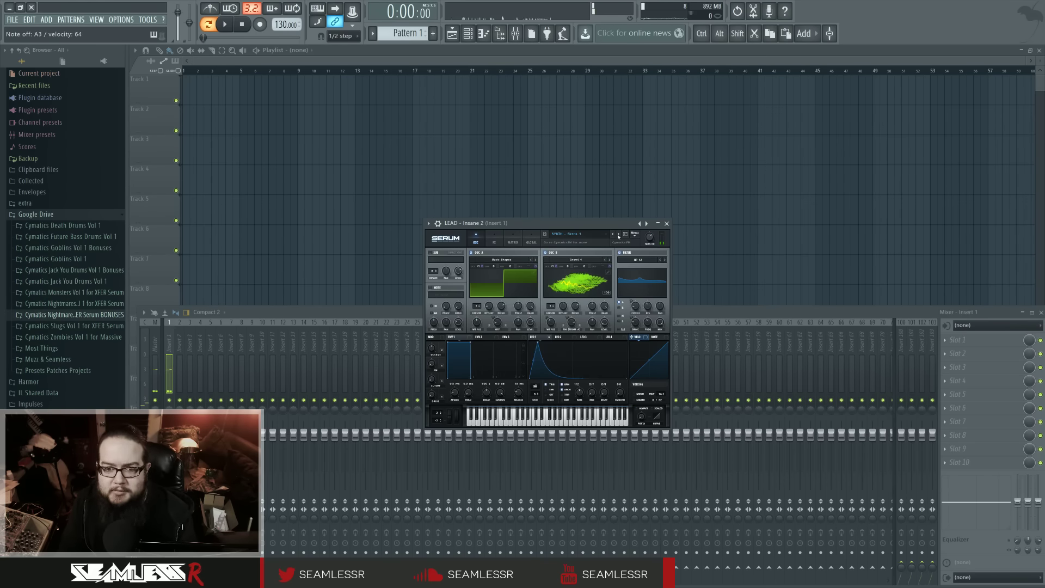
{"action": "left_click", "coordinate": [618, 235]}
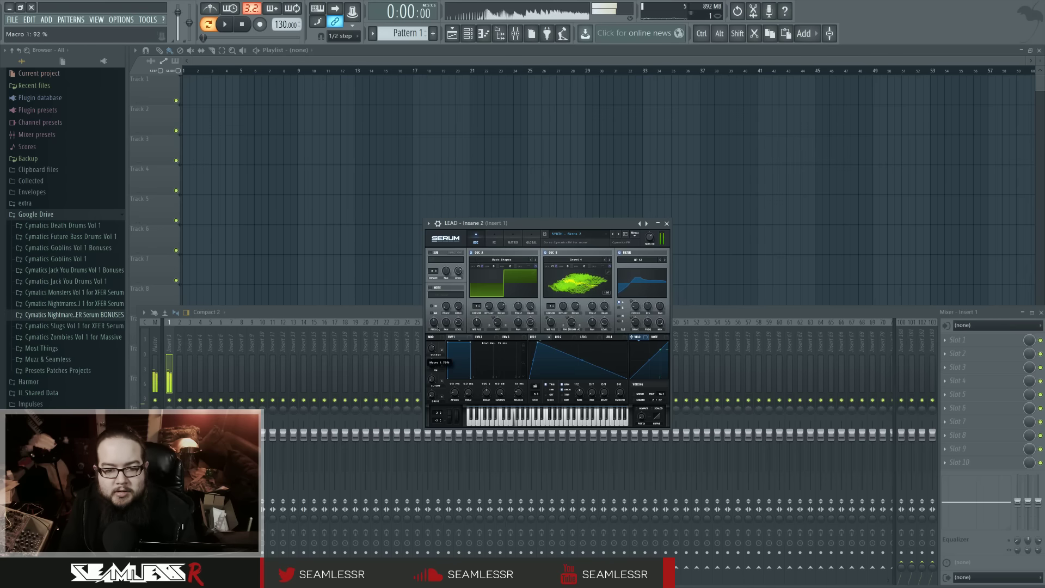
{"action": "left_click_drag", "start_coordinate": [432, 395], "coordinate": [444, 335]}
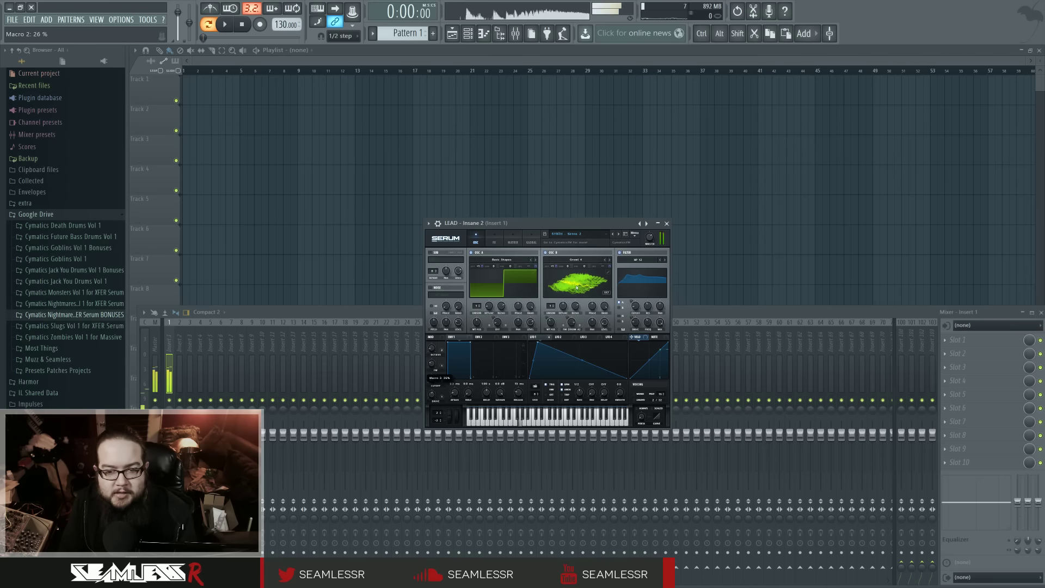
{"action": "left_click", "coordinate": [619, 234]}
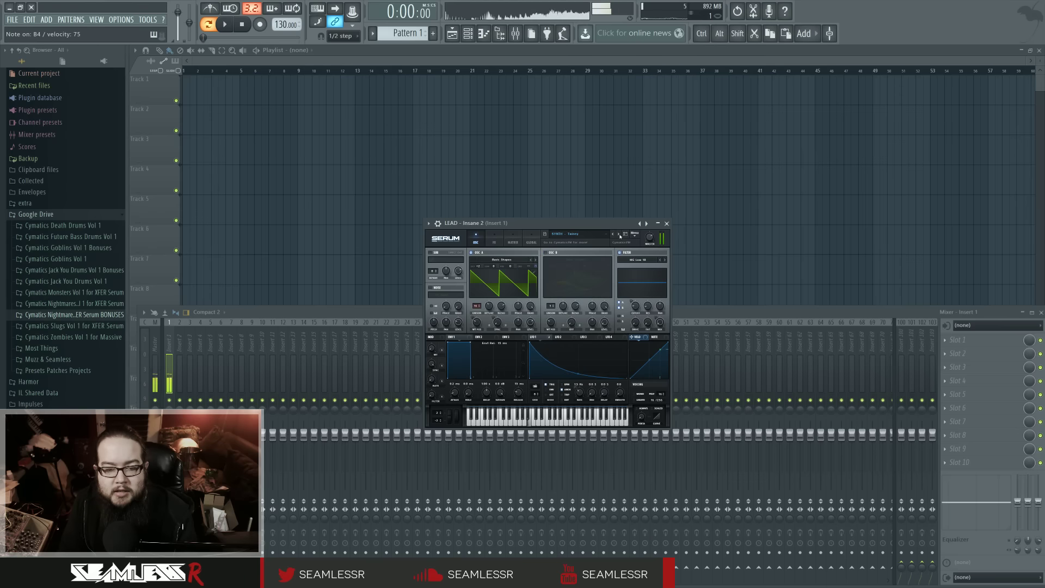
{"action": "mouse_move", "coordinate": [430, 365]}
{"action": "left_mouse_down"}
{"action": "mouse_move", "coordinate": [431, 376]}
{"action": "mouse_move", "coordinate": [433, 365]}
{"action": "left_mouse_up"}
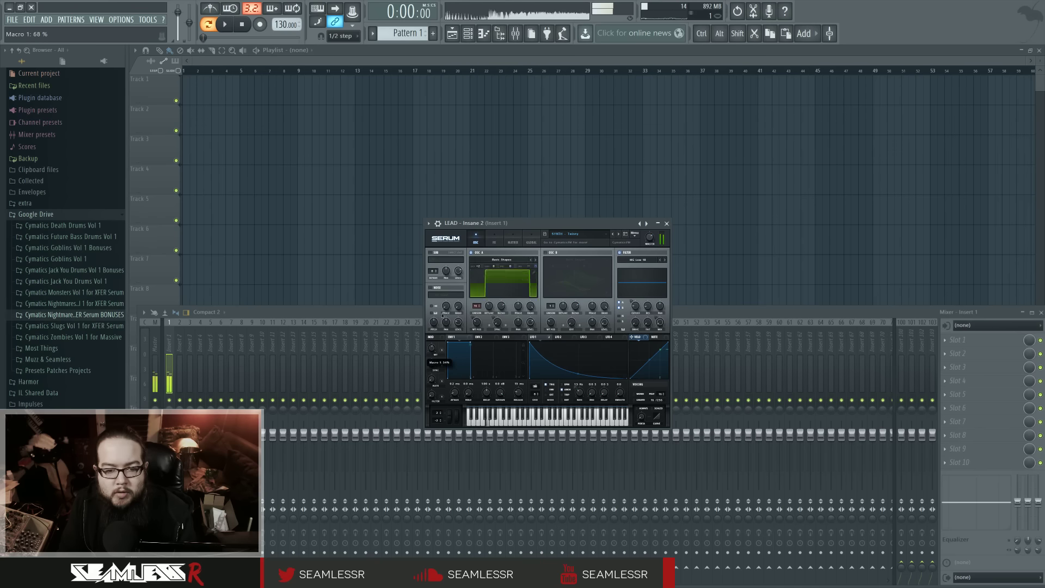
Step: Audition the two SYNTH - Upper Level presets and the synth preset after them, sweeping the macros of the last one
{"action": "left_click", "coordinate": [617, 235]}
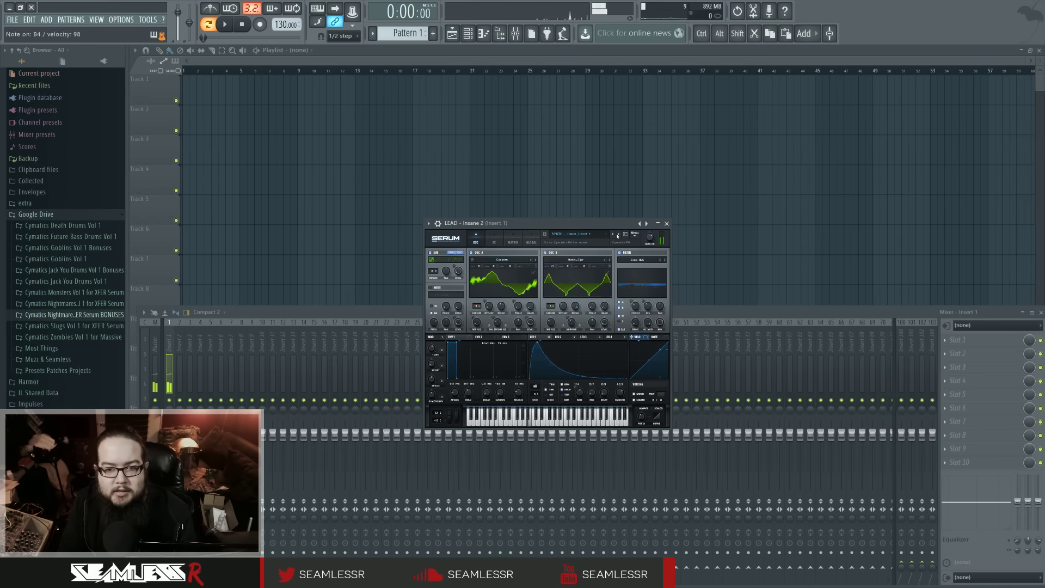
{"action": "left_click", "coordinate": [619, 234]}
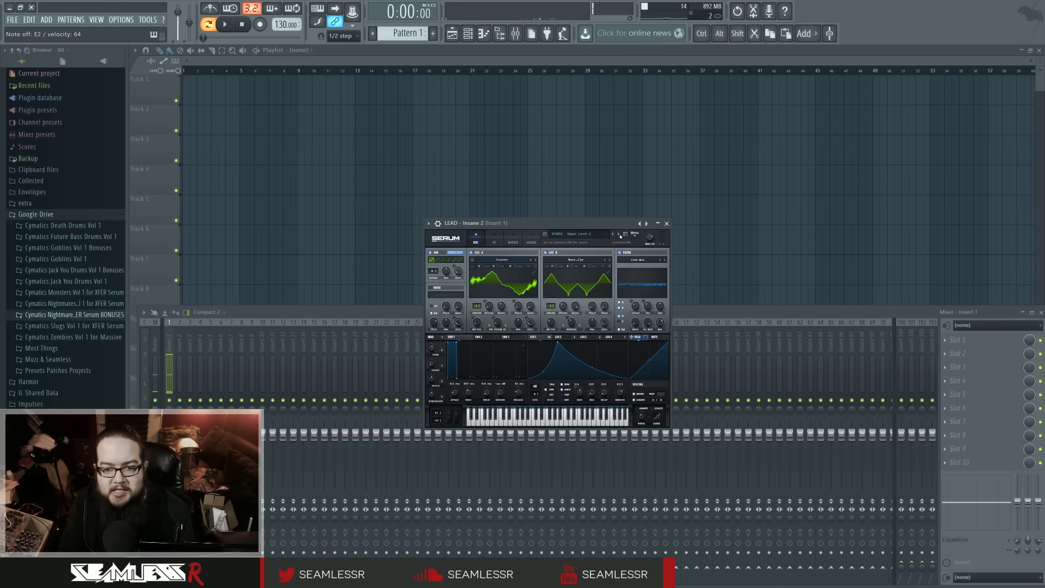
{"action": "left_click", "coordinate": [619, 234]}
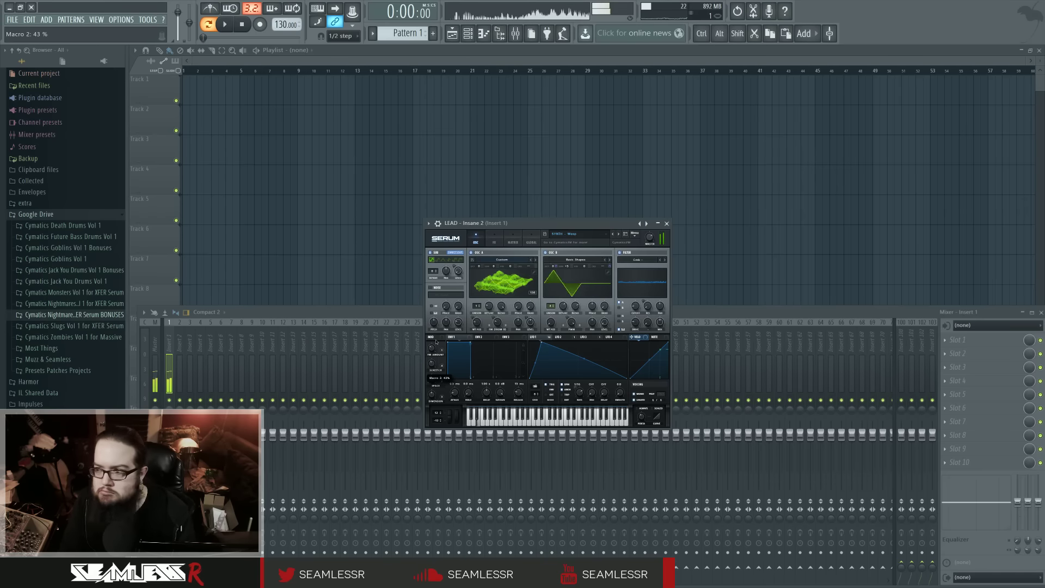
{"action": "left_click_drag", "start_coordinate": [436, 342], "coordinate": [454, 368]}
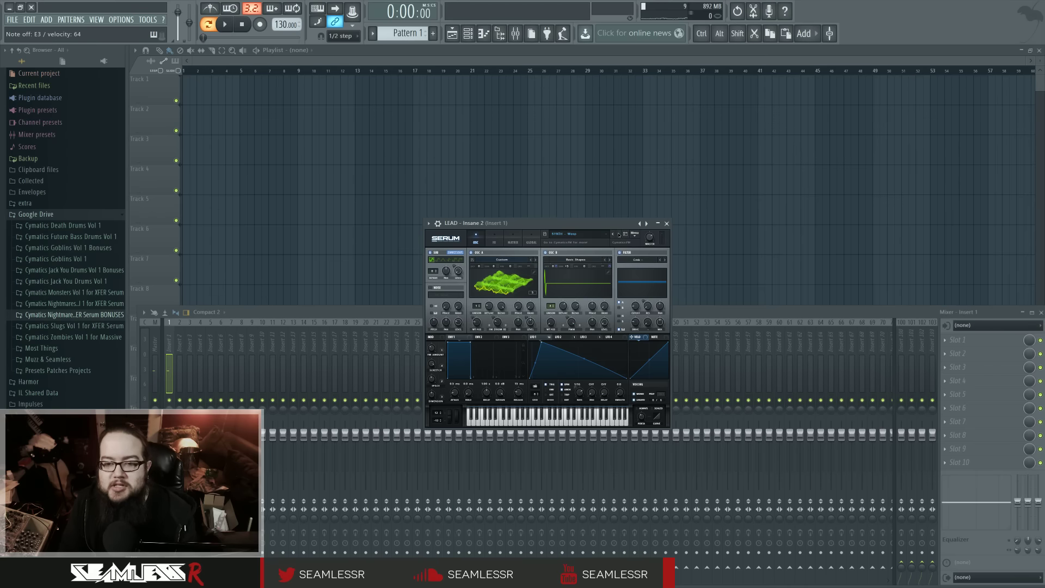
Step: Advance to the first bonus bass preset, play it, and look over the preset list of the Cymatics - Nightmares Vol 1 Bonuses bank
{"action": "left_click", "coordinate": [619, 235]}
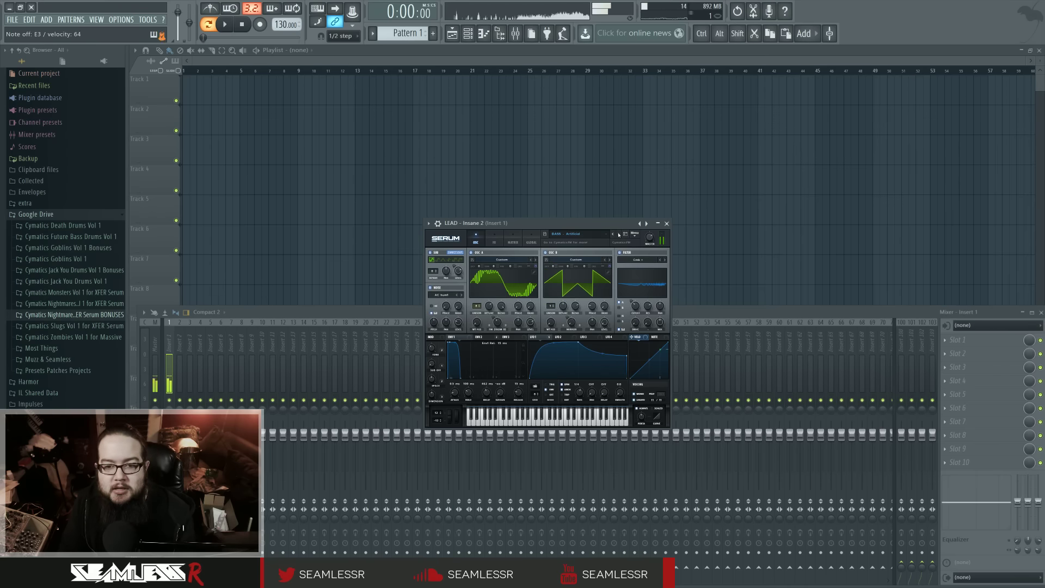
{"action": "left_click", "coordinate": [597, 235]}
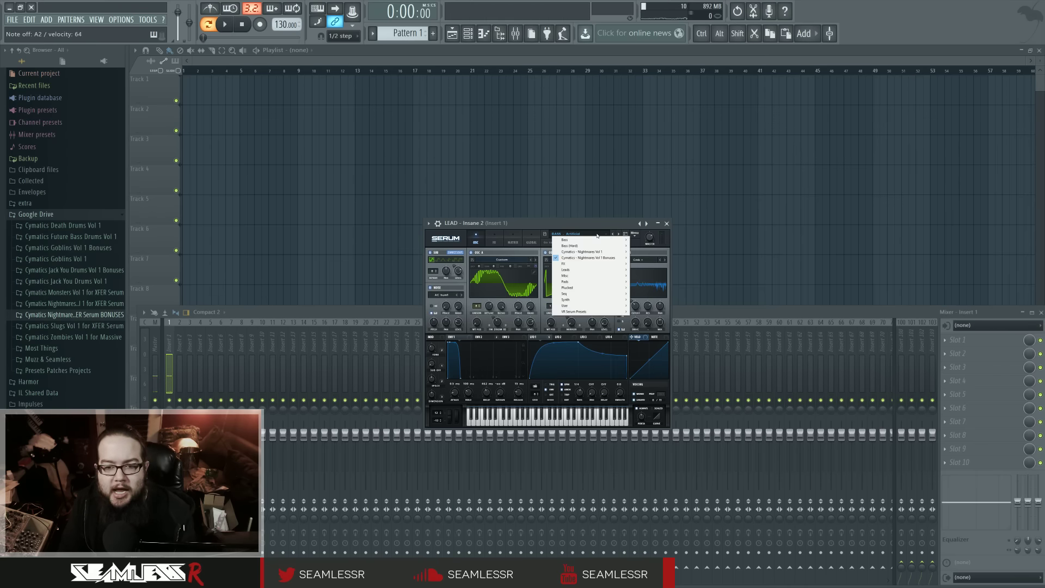
{"action": "mouse_move", "coordinate": [610, 258]}
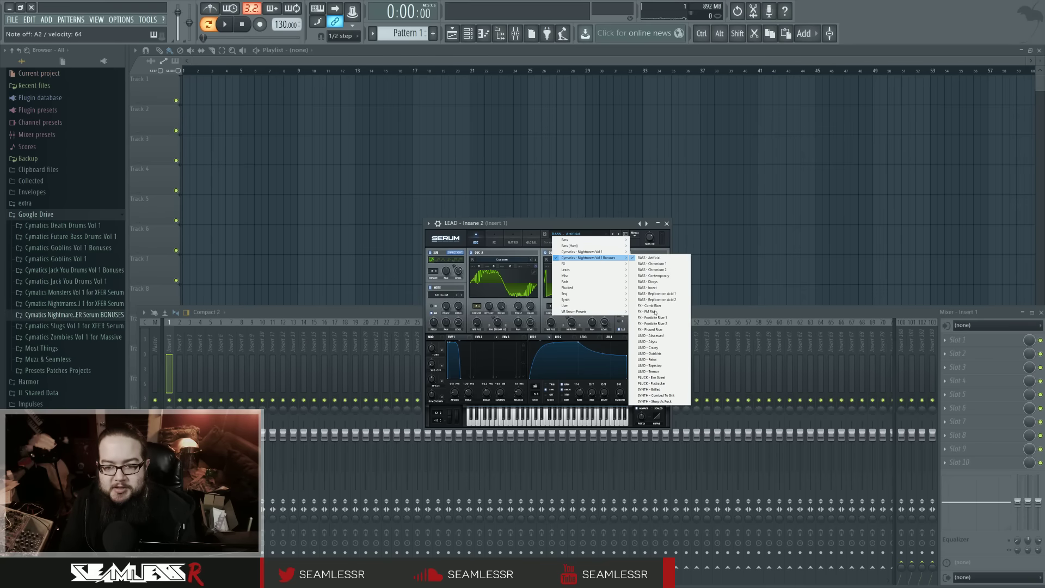
{"action": "left_click", "coordinate": [620, 234]}
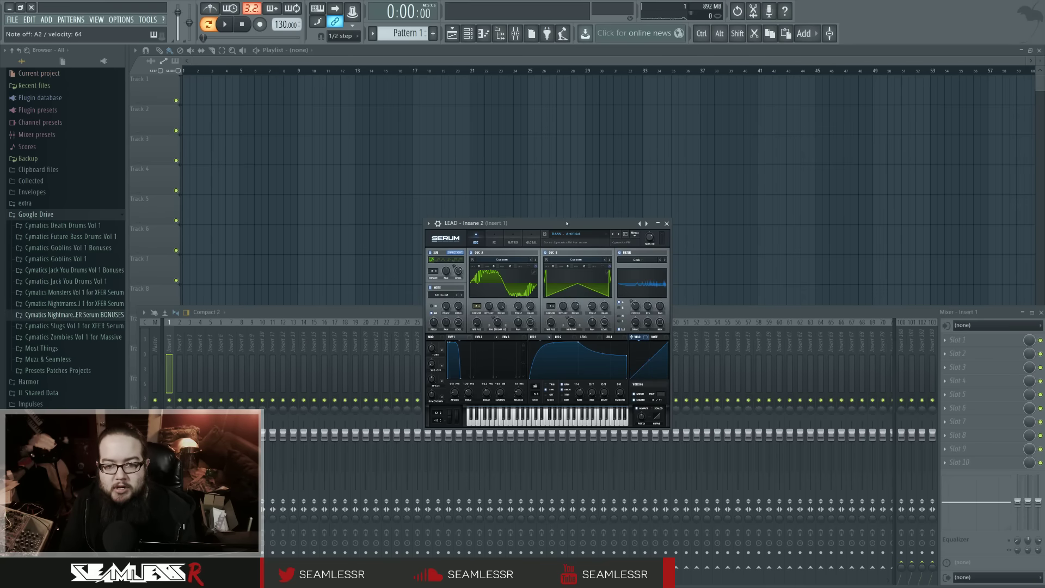
Step: Audition the BASS - Chromium 1, Chromium 2 and Contemporary presets, sweeping the first macro of Contemporary
{"action": "left_click", "coordinate": [620, 234]}
{"action": "left_click", "coordinate": [619, 234]}
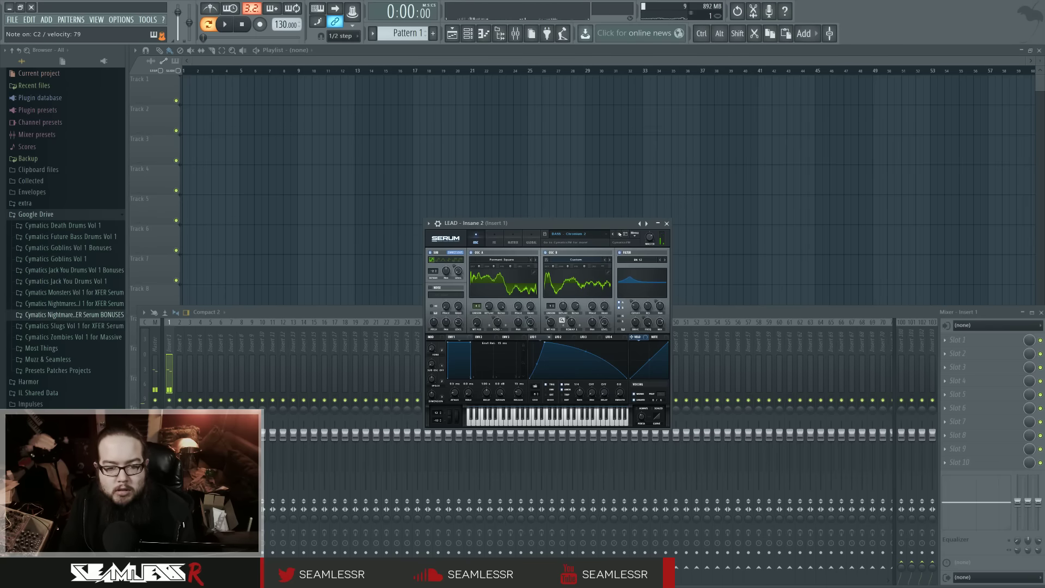
{"action": "left_click", "coordinate": [620, 235]}
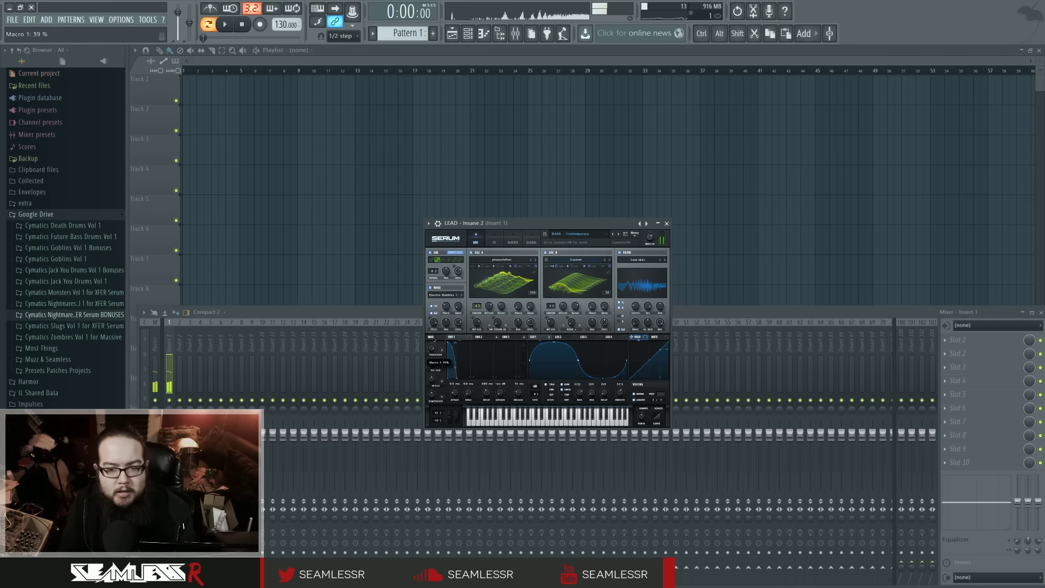
{"action": "left_click_drag", "start_coordinate": [433, 339], "coordinate": [434, 346]}
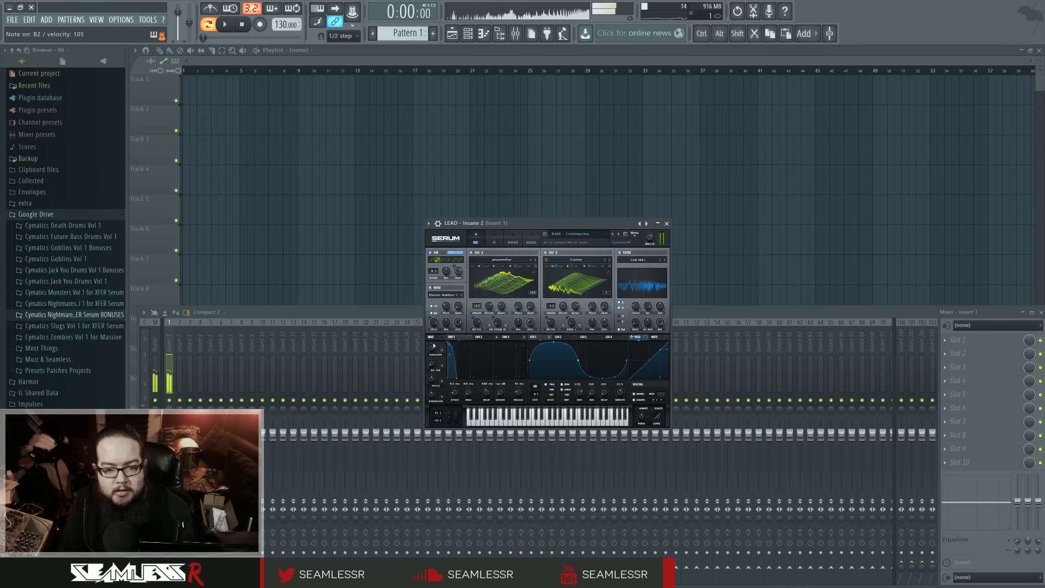
Step: Audition the bonus bass preset that follows Contemporary and sweep its macros, including the second one
{"action": "left_click", "coordinate": [618, 235]}
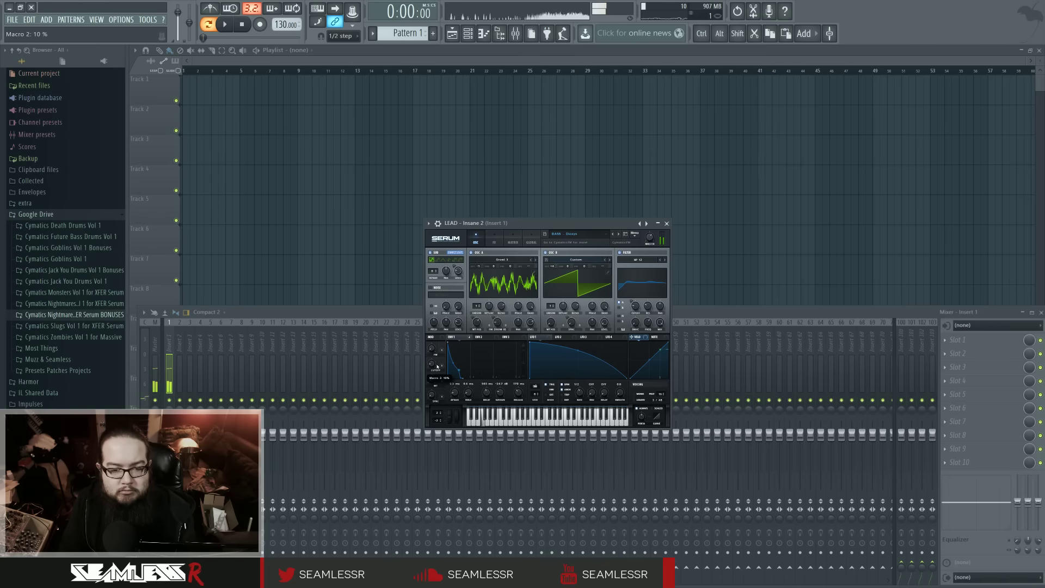
{"action": "left_click_drag", "start_coordinate": [436, 318], "coordinate": [438, 335]}
{"action": "left_click_drag", "start_coordinate": [432, 394], "coordinate": [433, 354]}
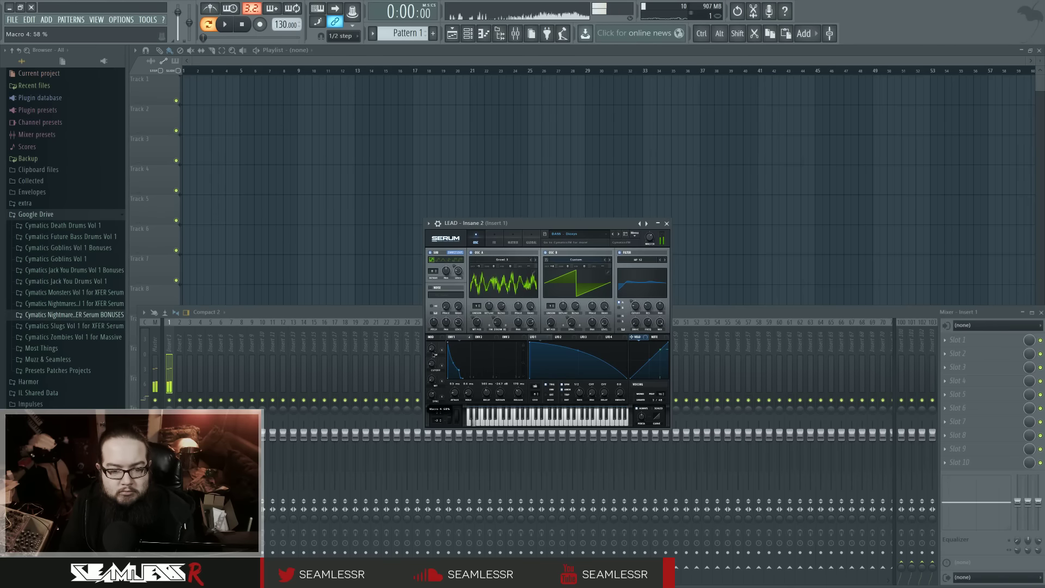
Step: Audition the last three bonus bass presets, ending with both Replicant on Acid variants
{"action": "left_click", "coordinate": [620, 238]}
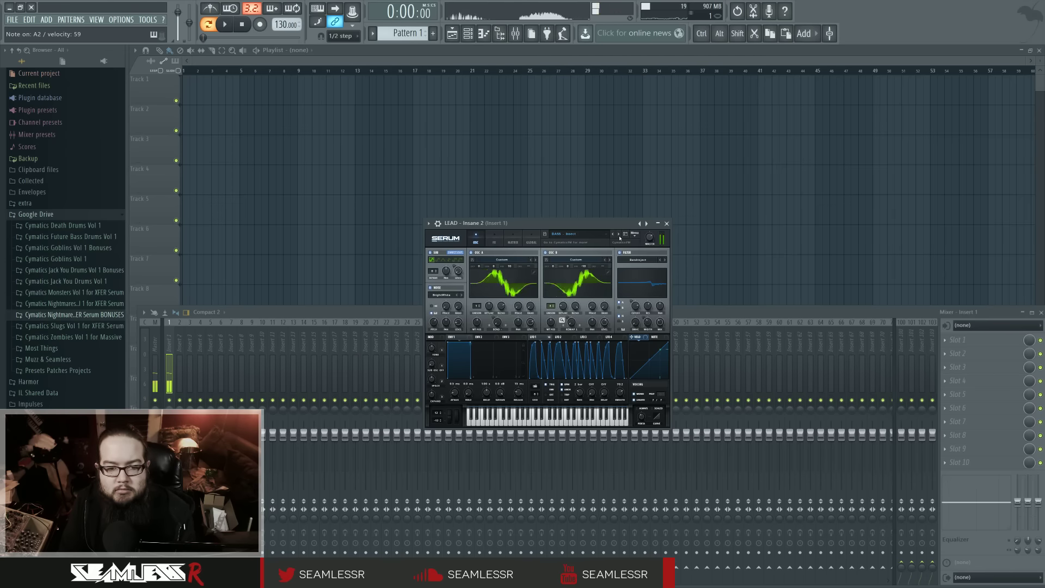
{"action": "left_click", "coordinate": [619, 237]}
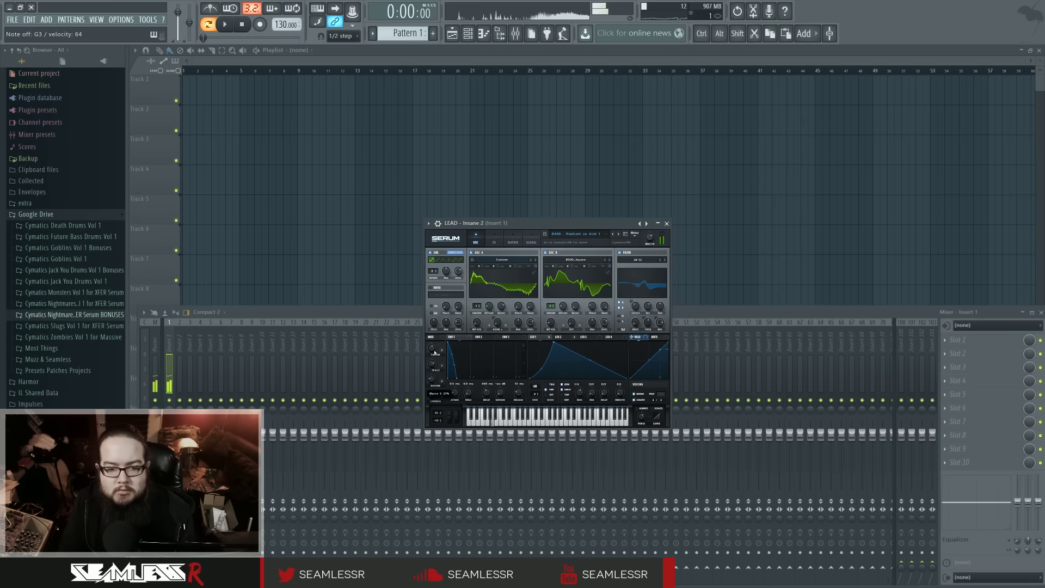
{"action": "left_click", "coordinate": [618, 234]}
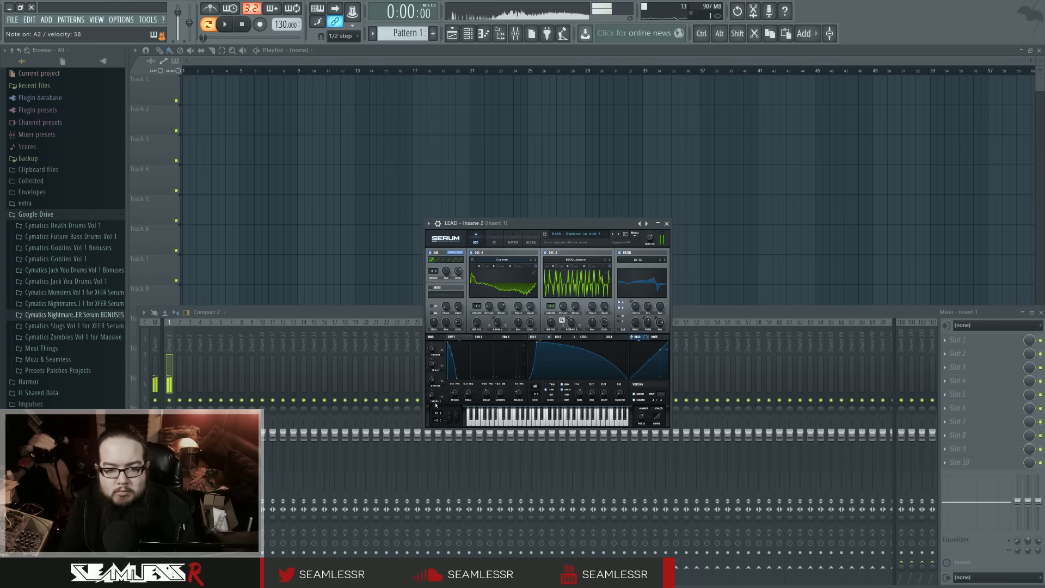
Step: Audition the FX - Comb Rise and FX - FM Rise presets, switching oscillator B's wavetable and sweeping the fourth macro on FM Rise
{"action": "left_click", "coordinate": [619, 235]}
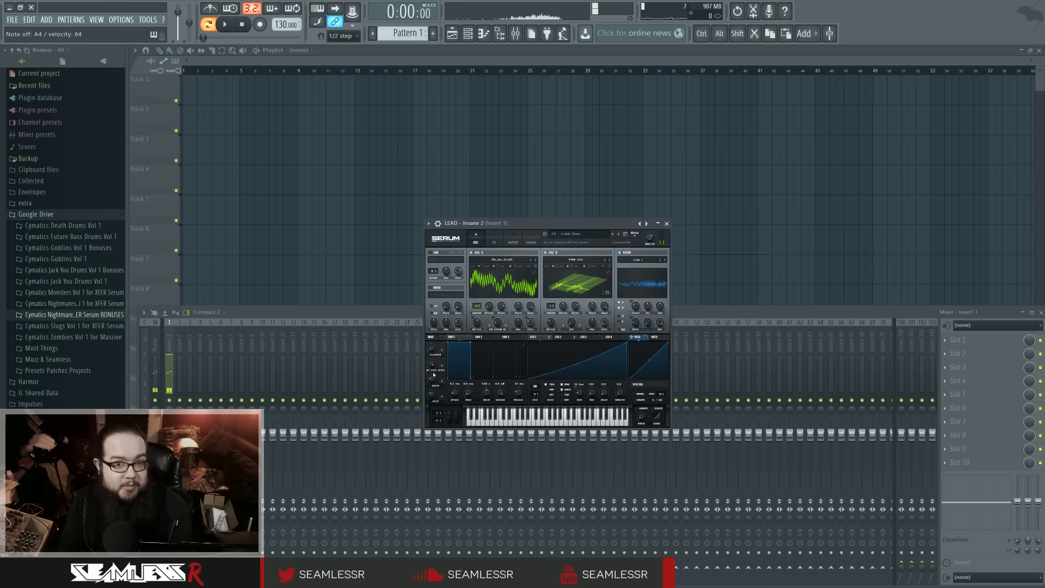
{"action": "left_click", "coordinate": [619, 234]}
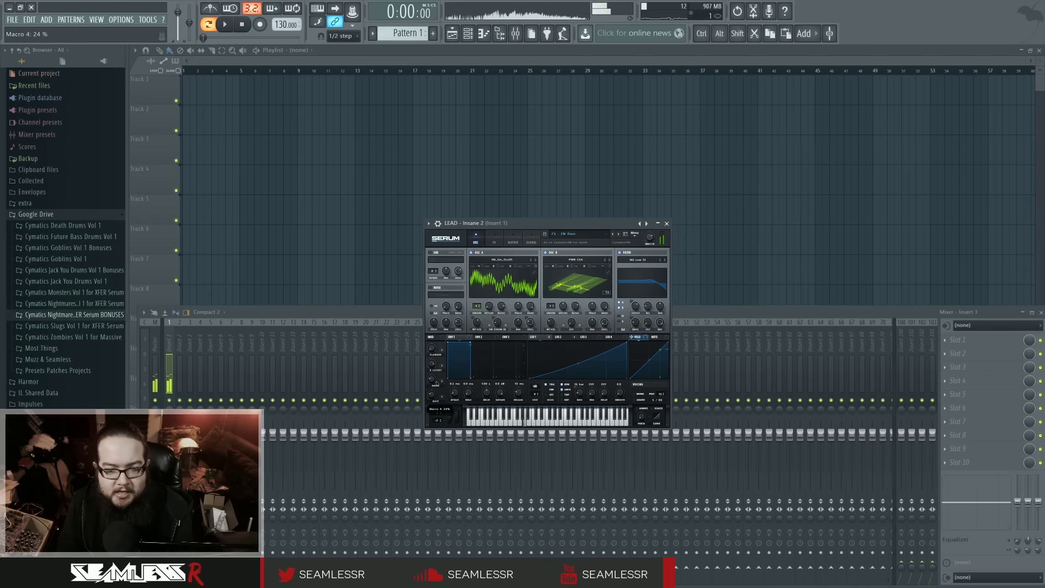
{"action": "left_click", "coordinate": [610, 260]}
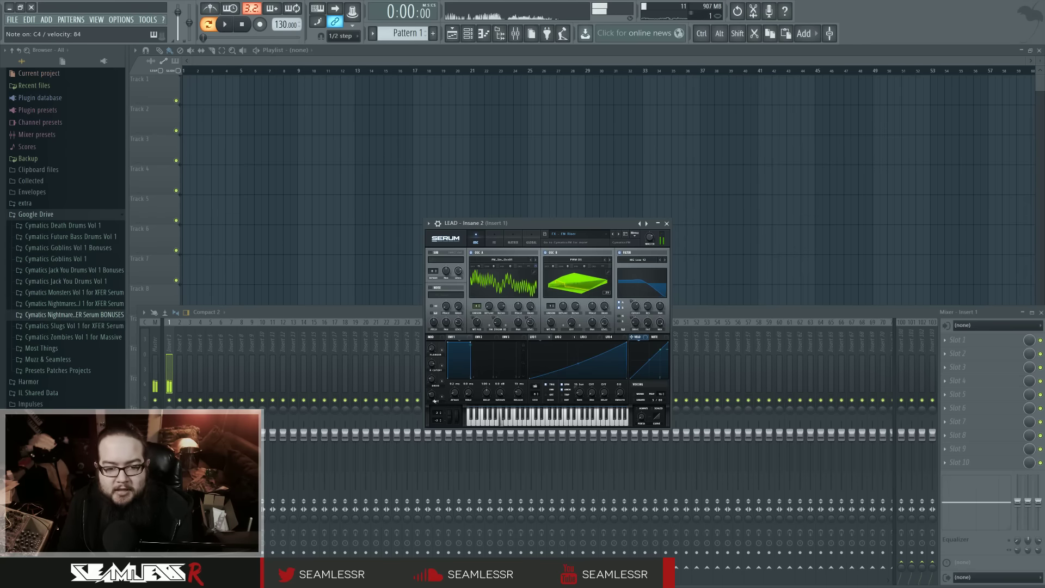
{"action": "left_click_drag", "start_coordinate": [434, 400], "coordinate": [435, 396]}
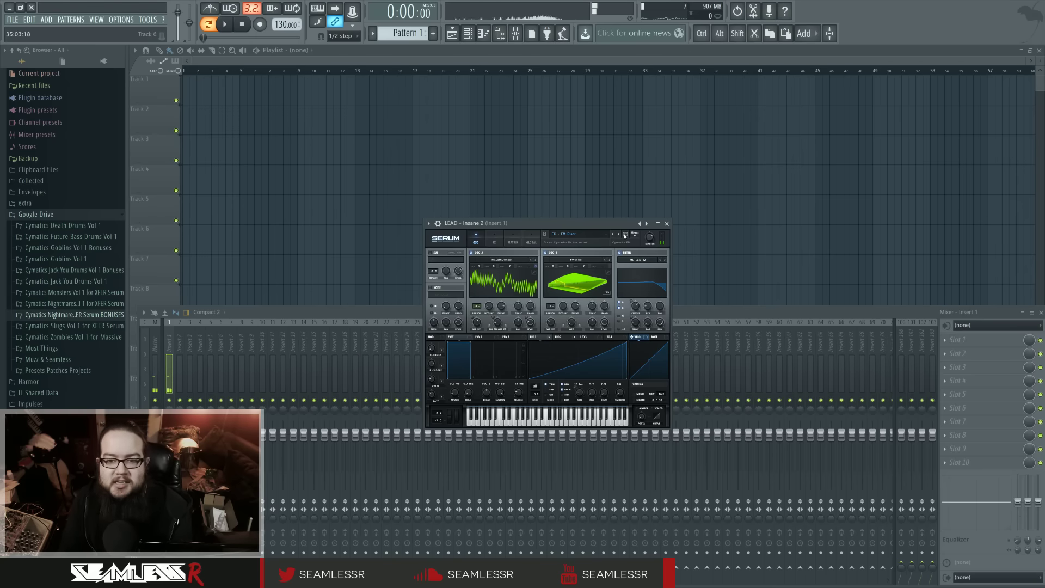
Step: Audition the FX rise preset after FM Rise and sweep its first and fourth macros
{"action": "left_click", "coordinate": [620, 235]}
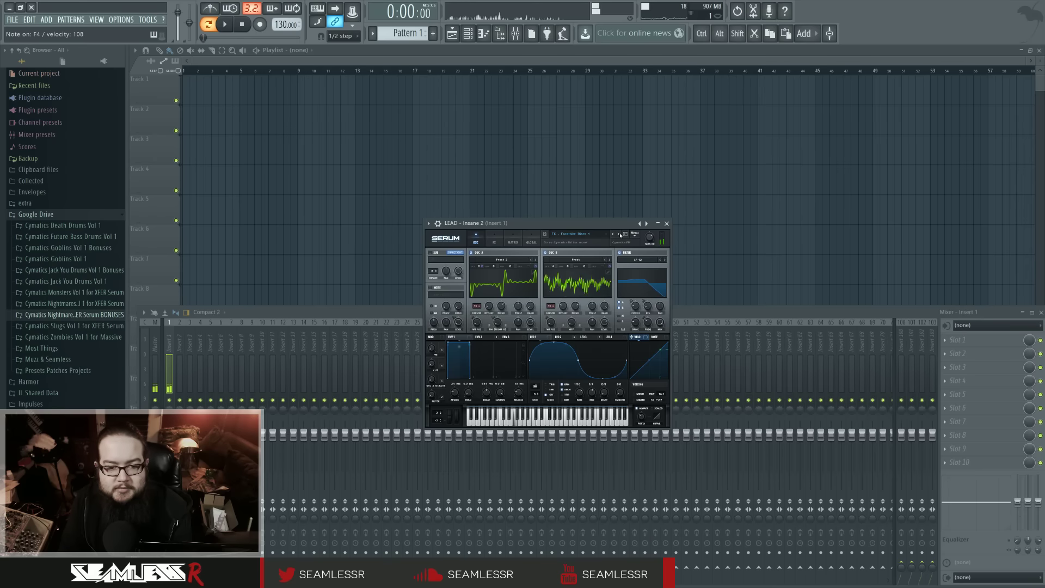
{"action": "left_click_drag", "start_coordinate": [432, 349], "coordinate": [432, 347]}
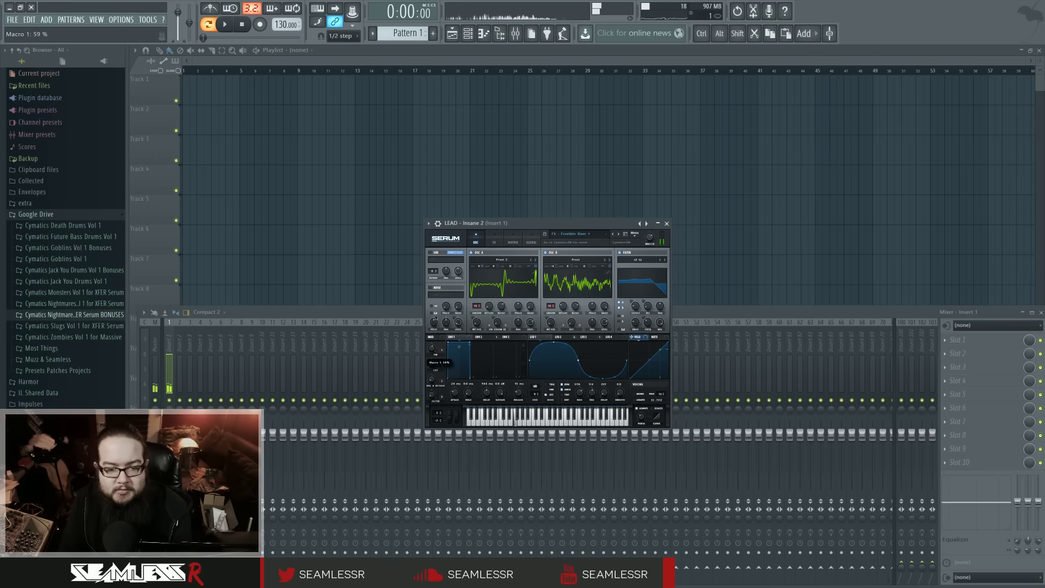
{"action": "mouse_move", "coordinate": [433, 395]}
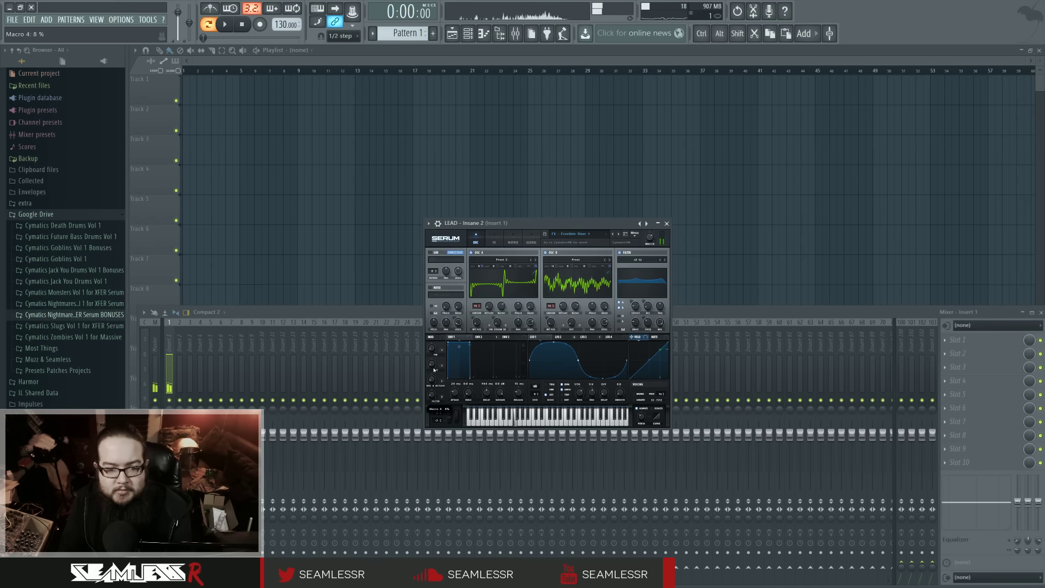
{"action": "mouse_move", "coordinate": [436, 349]}
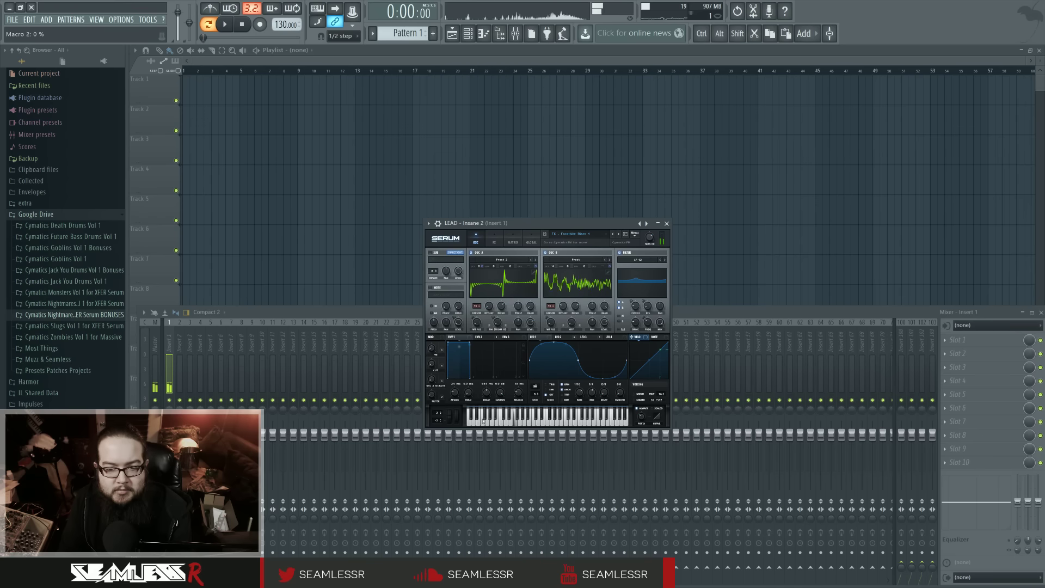
Step: Audition the FX - Phased Rise and LEAD - Abandoned presets, sweeping the first macro of the lead
{"action": "left_click", "coordinate": [619, 235]}
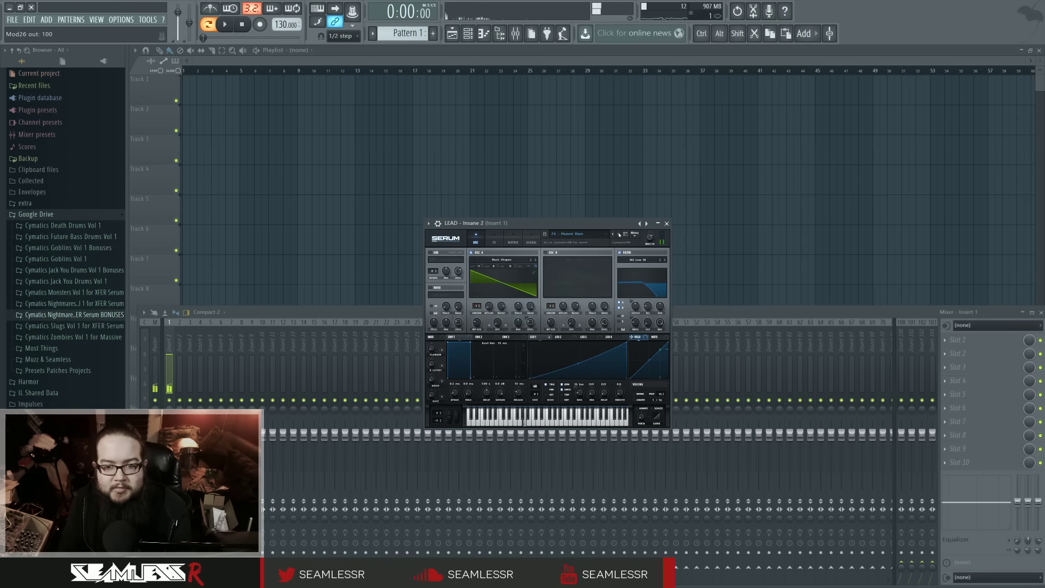
{"action": "left_click", "coordinate": [619, 235]}
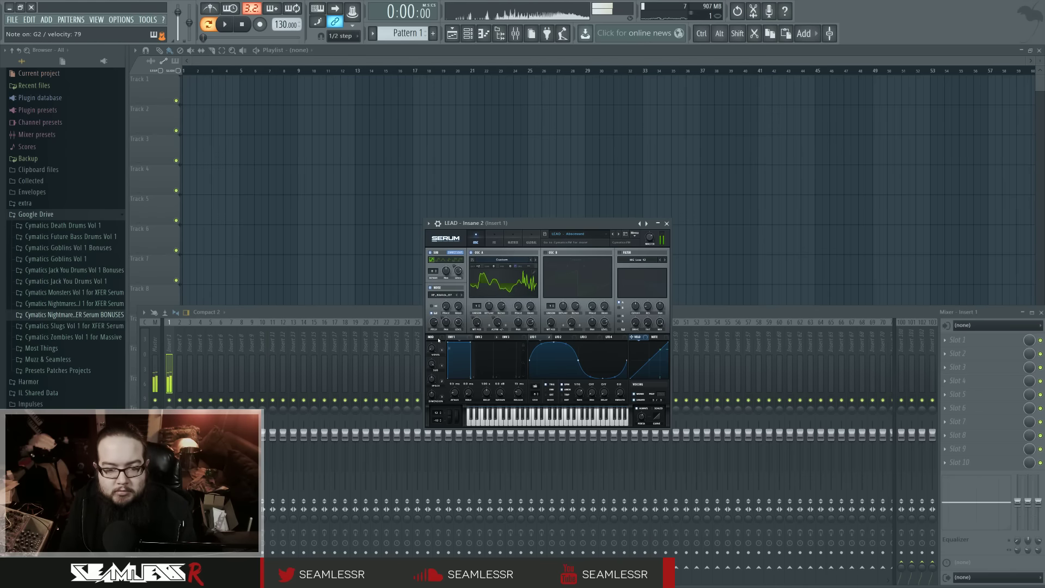
{"action": "left_click_drag", "start_coordinate": [433, 351], "coordinate": [433, 325]}
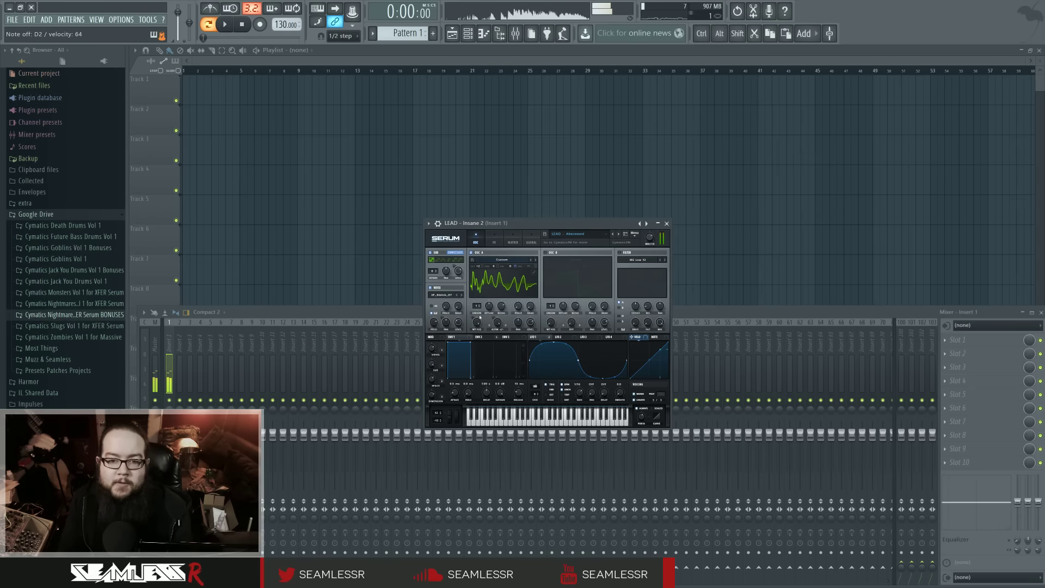
Step: Audition the next two lead presets after LEAD - Abandoned, sweeping the first macro on the second one
{"action": "left_click", "coordinate": [619, 235]}
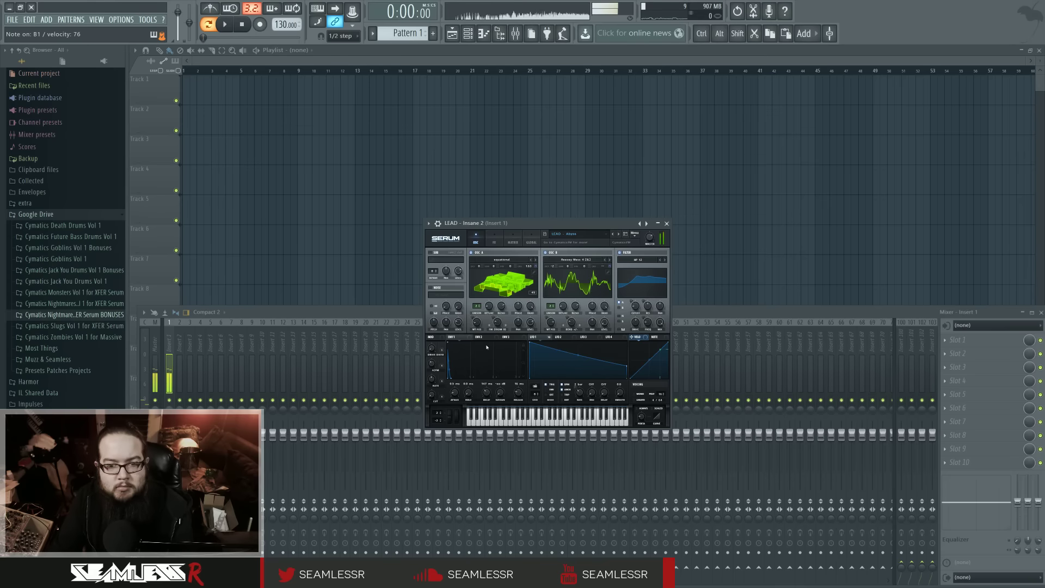
{"action": "left_click", "coordinate": [618, 235]}
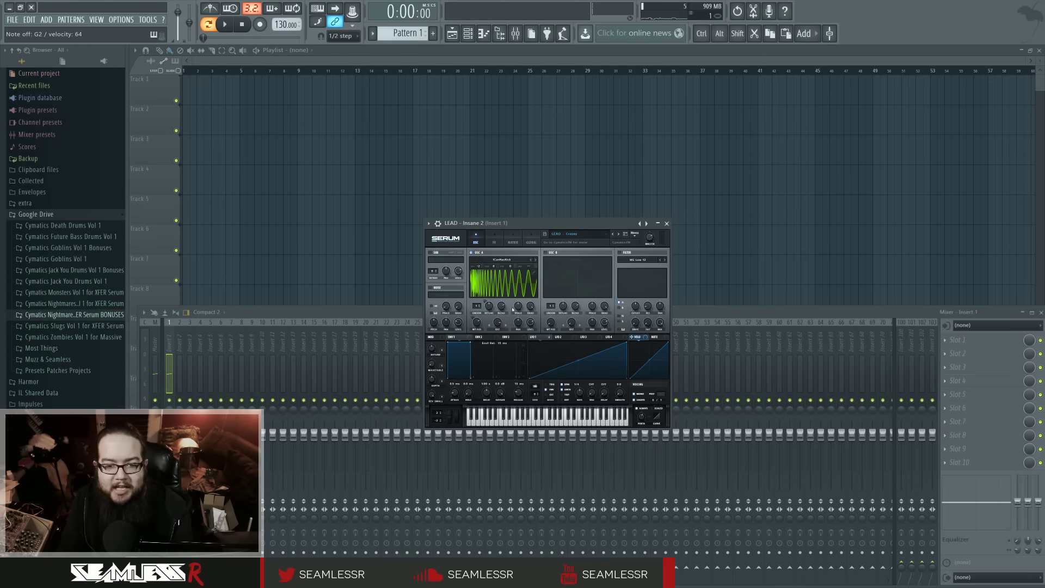
{"action": "left_click_drag", "start_coordinate": [431, 364], "coordinate": [432, 342]}
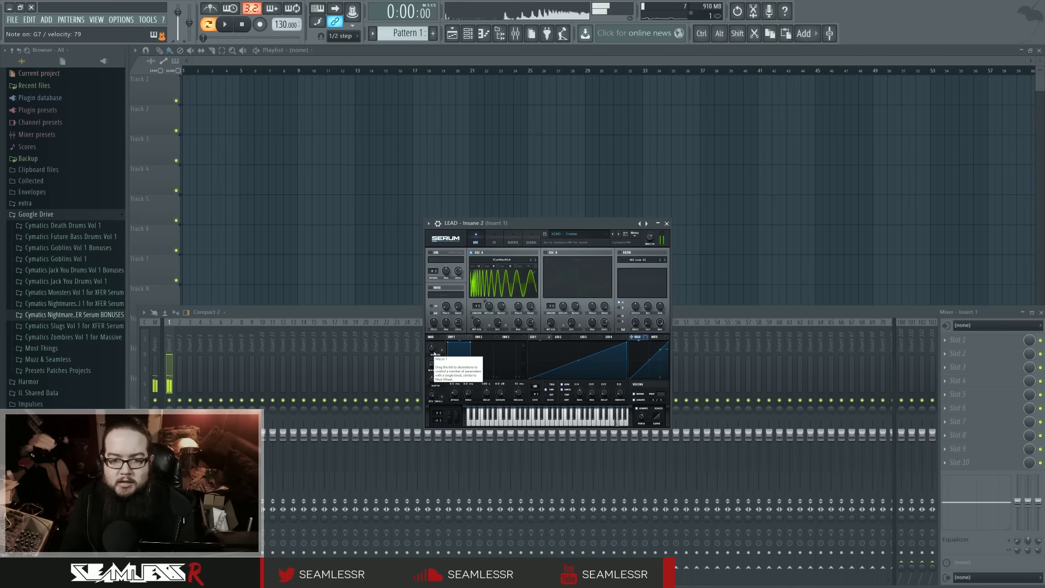
Step: Audition the remaining four bonus lead presets, sweeping the fourth macro on the last one
{"action": "left_click", "coordinate": [620, 235]}
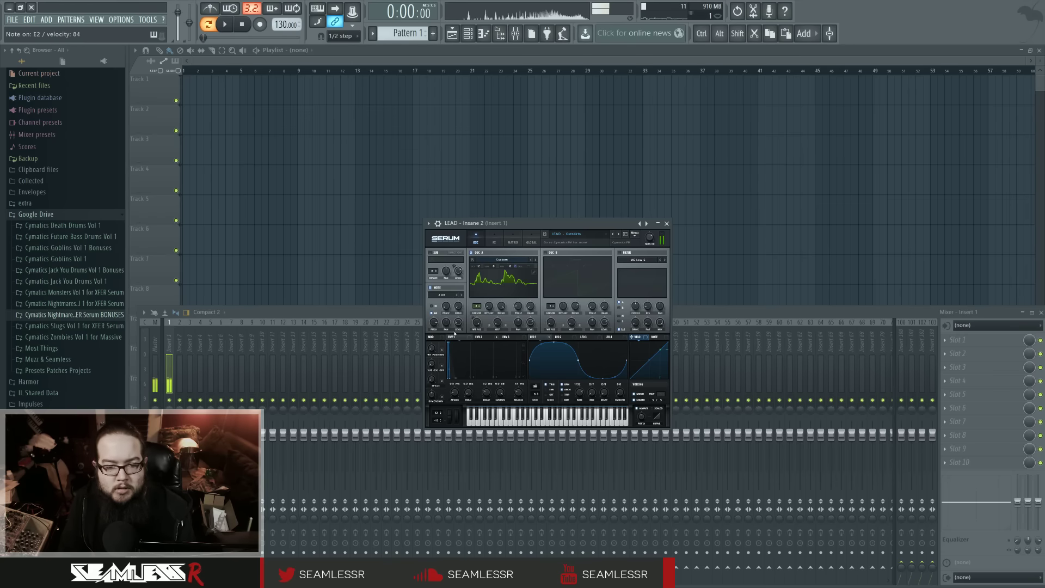
{"action": "left_click", "coordinate": [619, 237]}
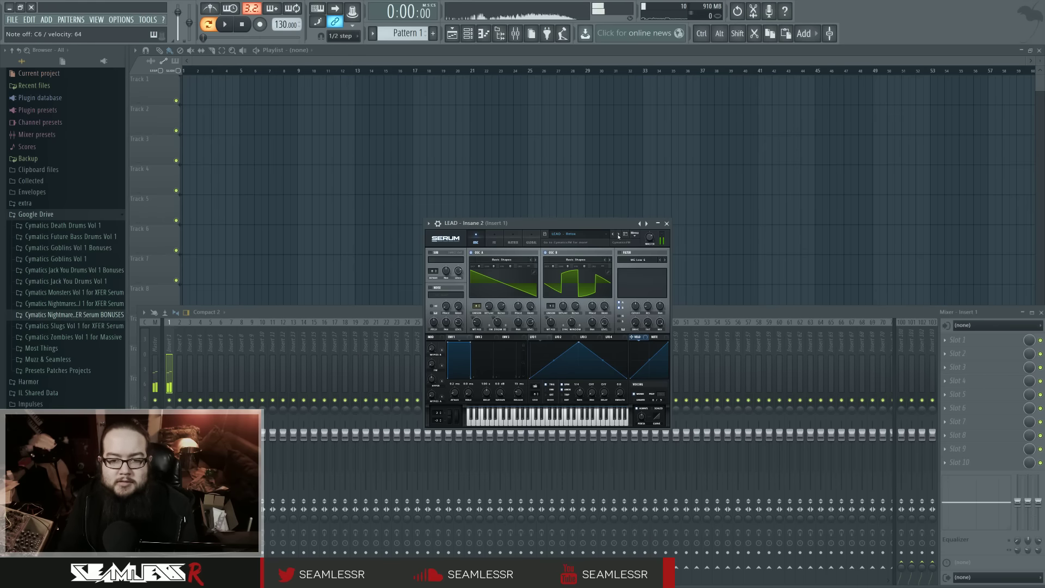
{"action": "left_click", "coordinate": [620, 237]}
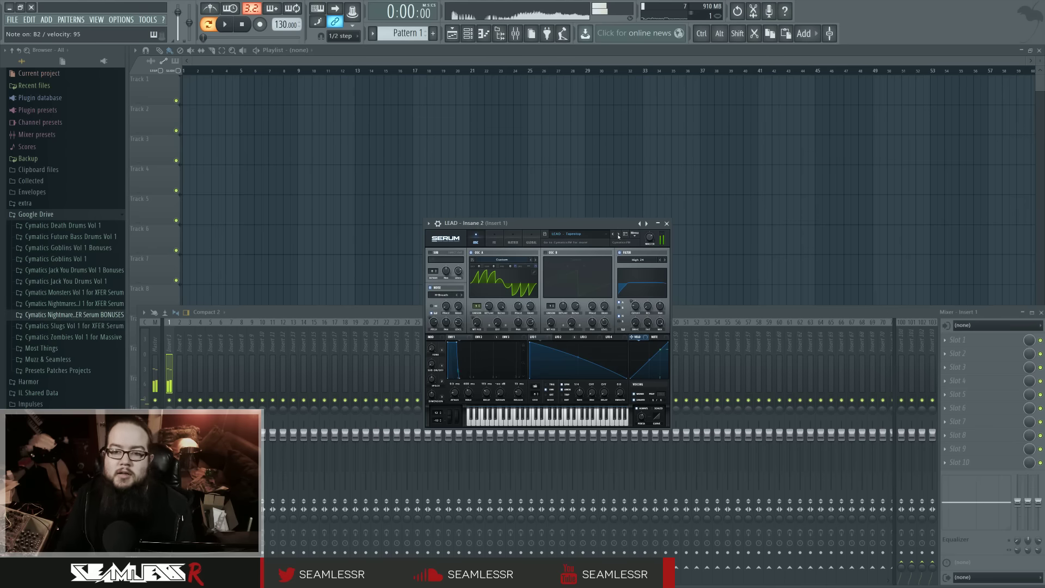
{"action": "left_click", "coordinate": [619, 236]}
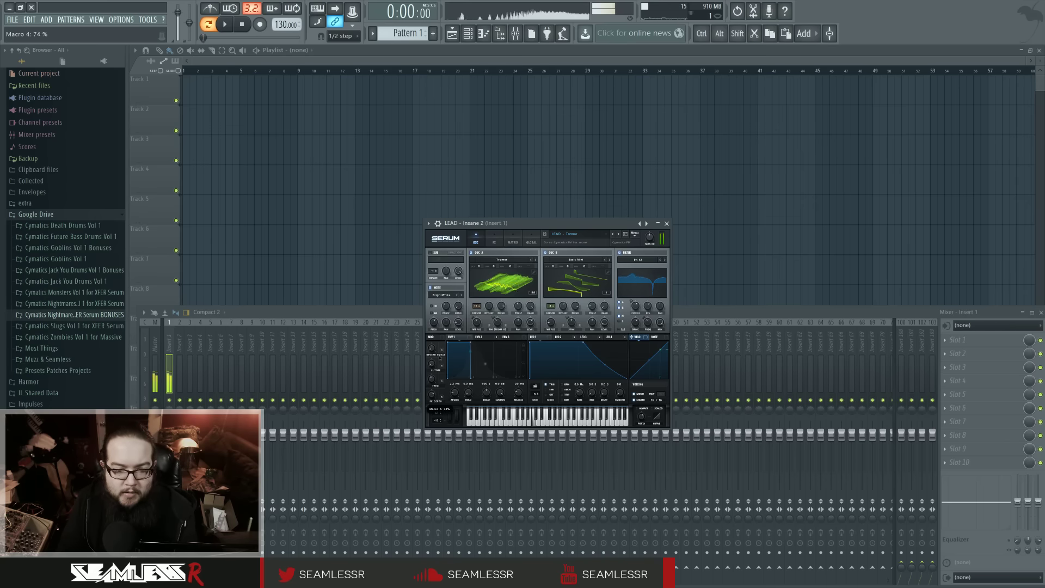
Step: Audition the two bonus pluck presets and the first two synth presets, ending with SYNTH - Combed To Shit
{"action": "left_click", "coordinate": [619, 234]}
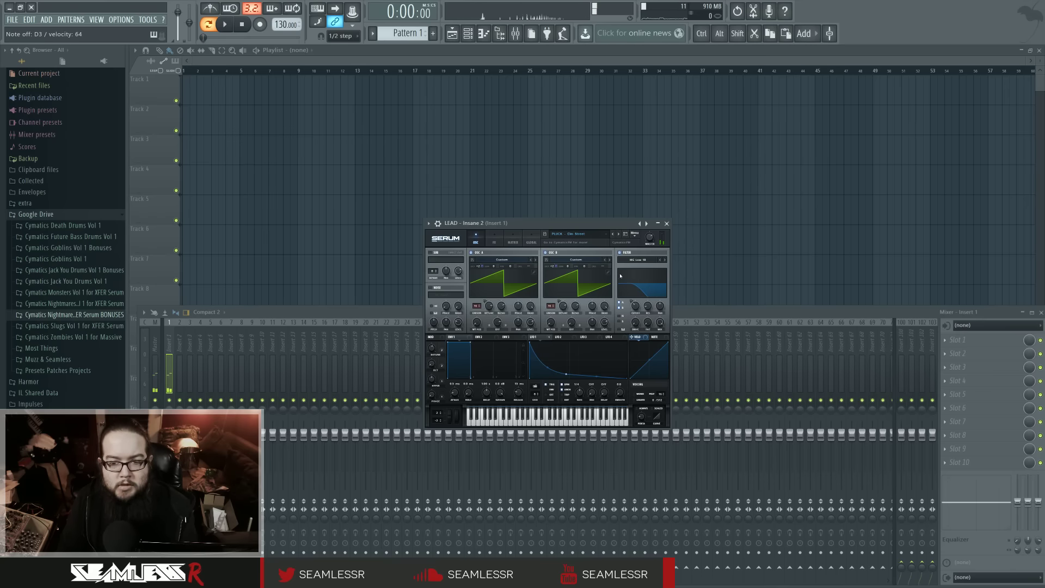
{"action": "left_click", "coordinate": [620, 237]}
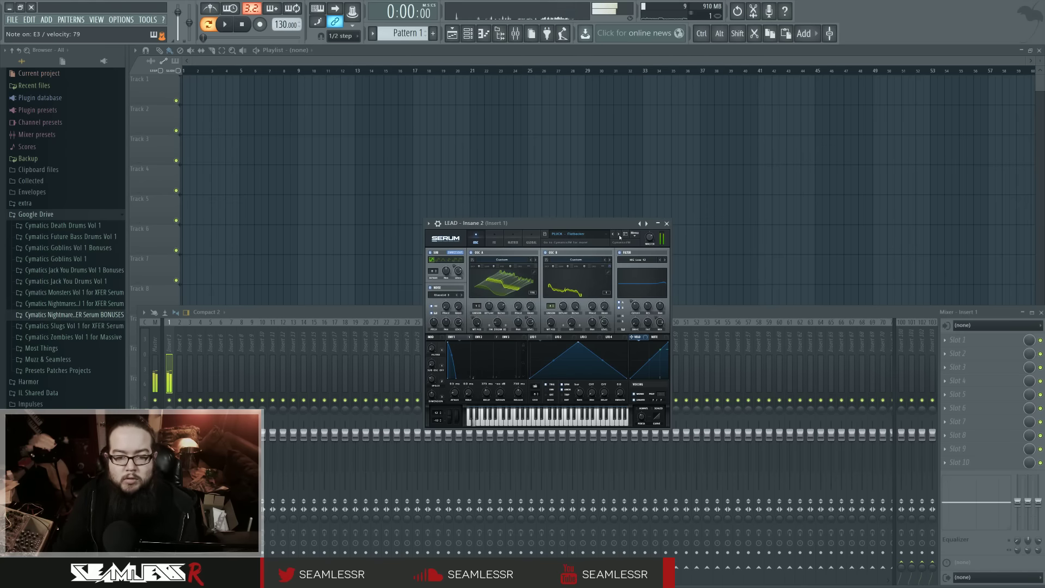
{"action": "left_click", "coordinate": [620, 237]}
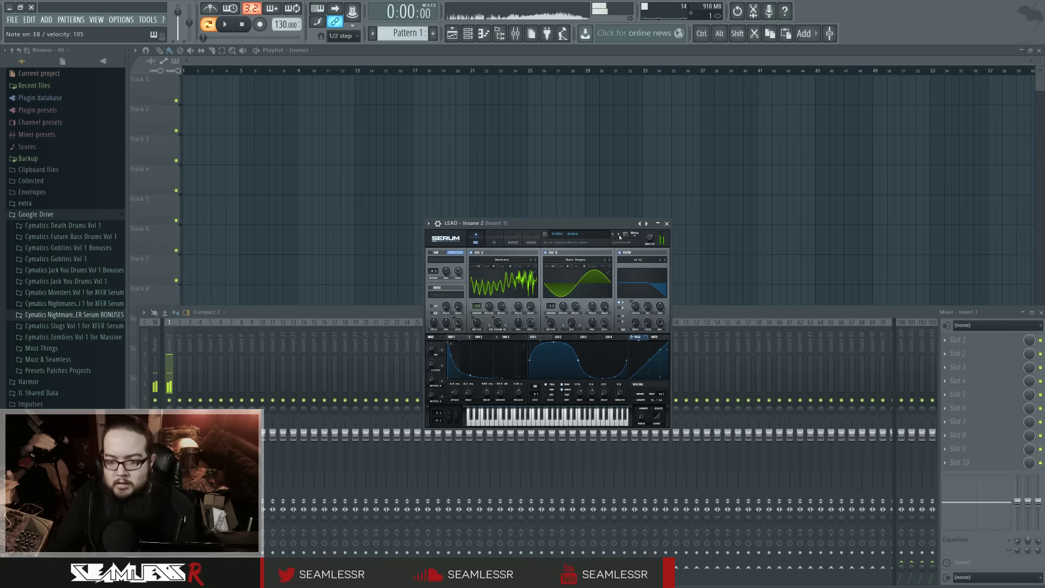
{"action": "left_click", "coordinate": [619, 235]}
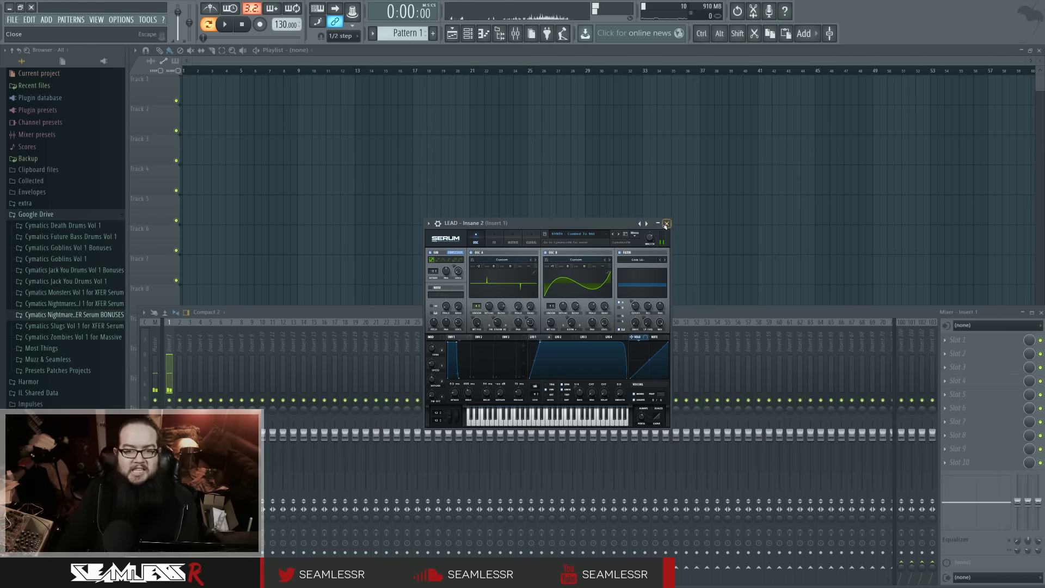
Step: Advance the plugin wrapper's preset, audition the synth preset after Combed To Shit, and load the FX preset that follows
{"action": "left_click", "coordinate": [647, 224]}
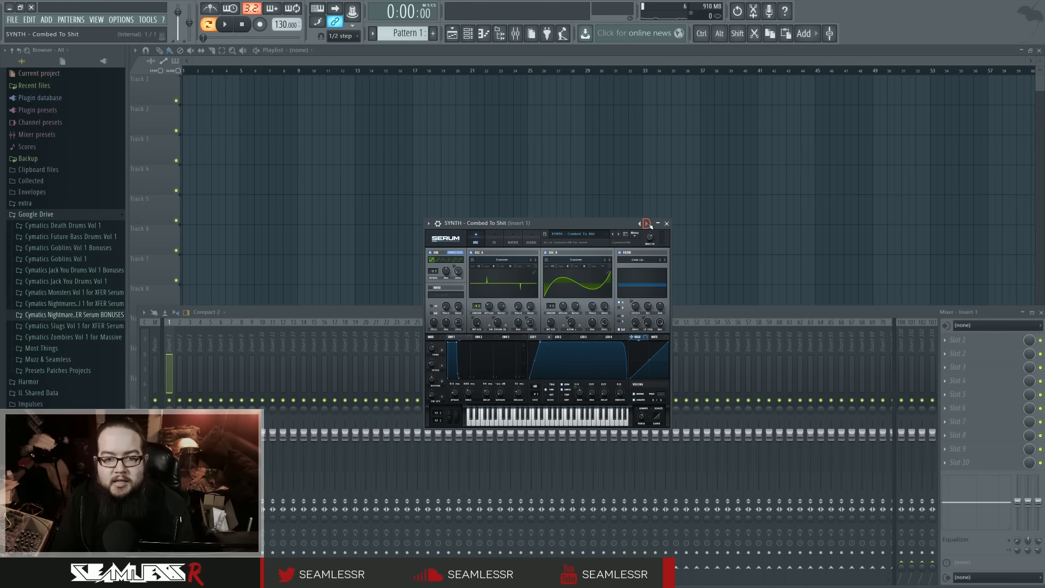
{"action": "left_click", "coordinate": [618, 234]}
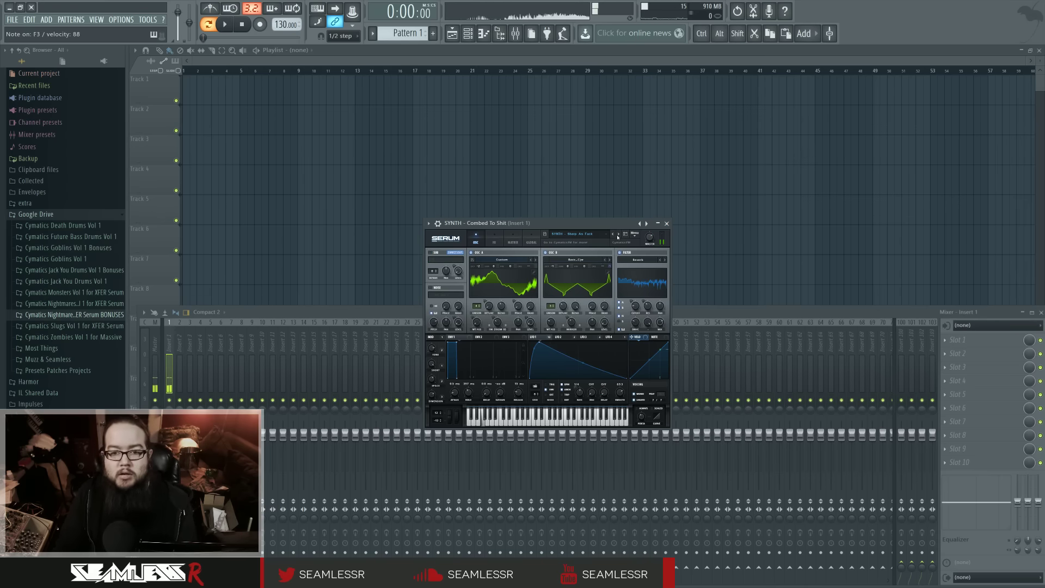
{"action": "left_click", "coordinate": [618, 235]}
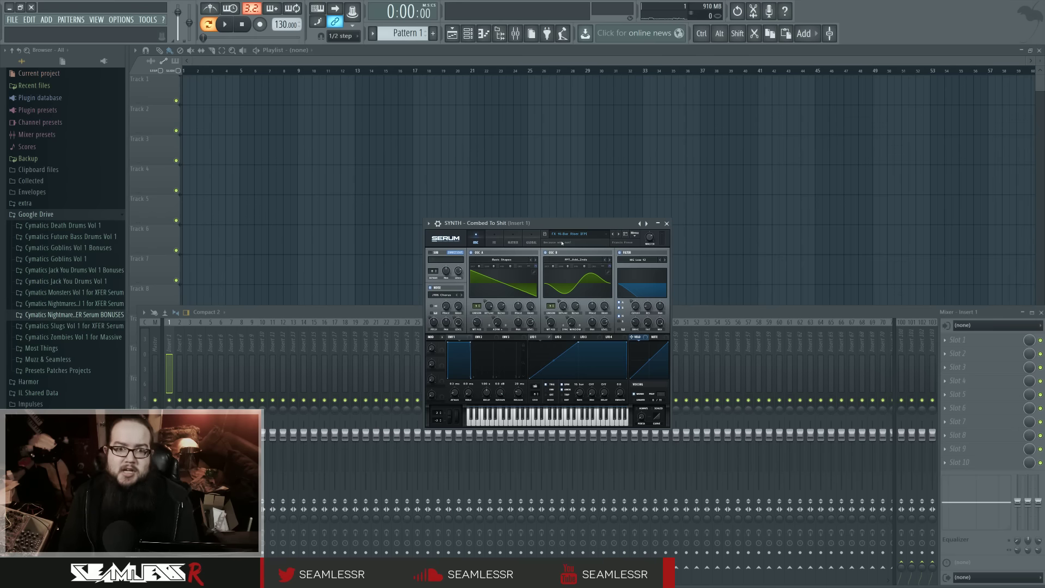
Step: Expand the Cymatics Nightmares Vol 1 bonuses folder and look through its BONUS Drum Samples, including the Kicks and Snares folders
{"action": "left_click", "coordinate": [106, 316]}
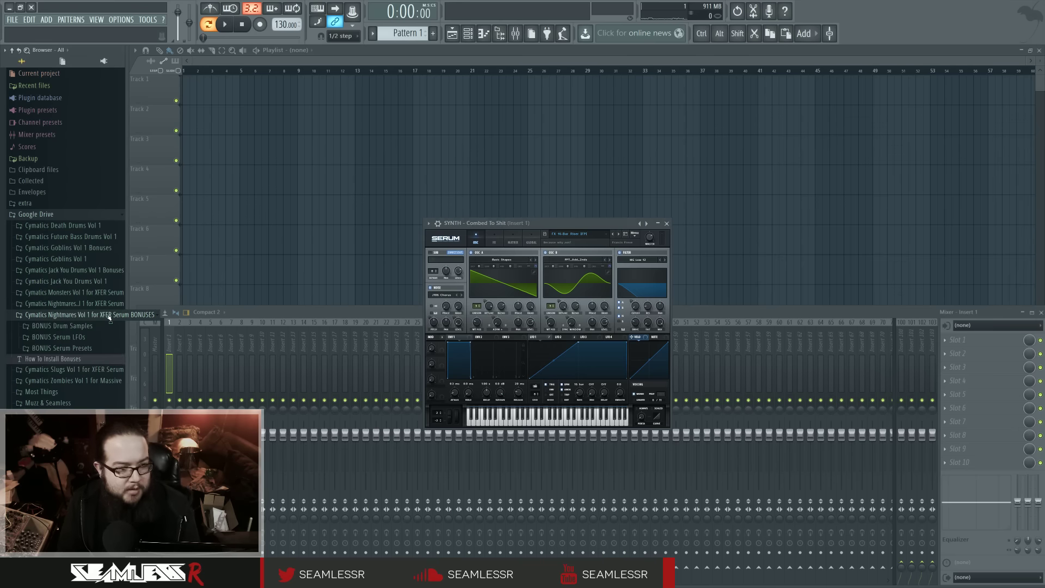
{"action": "left_click", "coordinate": [105, 329]}
{"action": "left_click", "coordinate": [100, 338]}
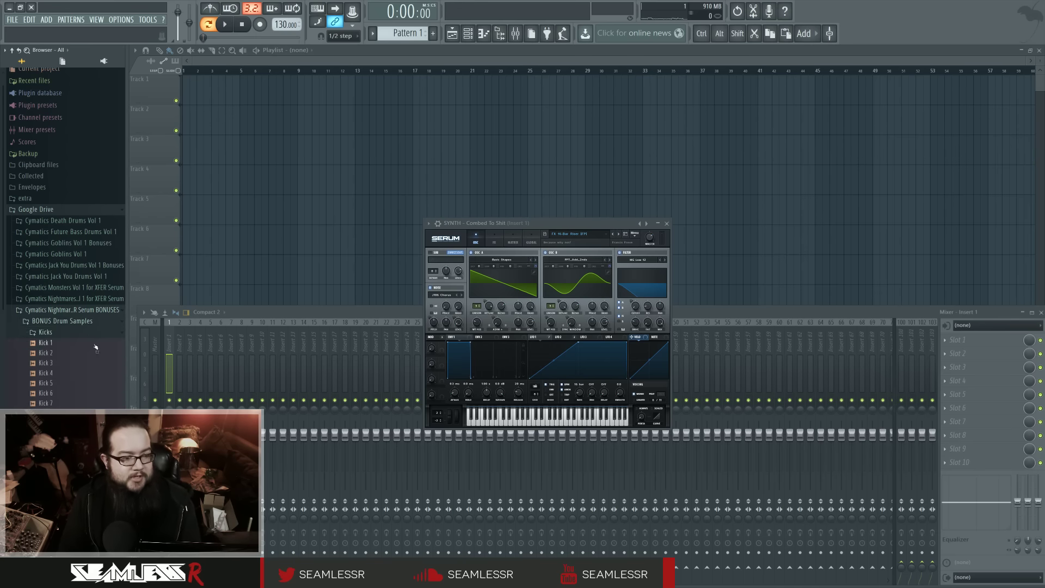
{"action": "left_click", "coordinate": [86, 357]}
{"action": "left_click", "coordinate": [80, 330]}
{"action": "left_click", "coordinate": [71, 341]}
{"action": "left_click", "coordinate": [75, 371]}
{"action": "scroll", "coordinate": [76, 327], "scroll_direction": "down", "scroll_amount": 2}
{"action": "left_click", "coordinate": [79, 298]}
{"action": "left_click", "coordinate": [83, 270]}
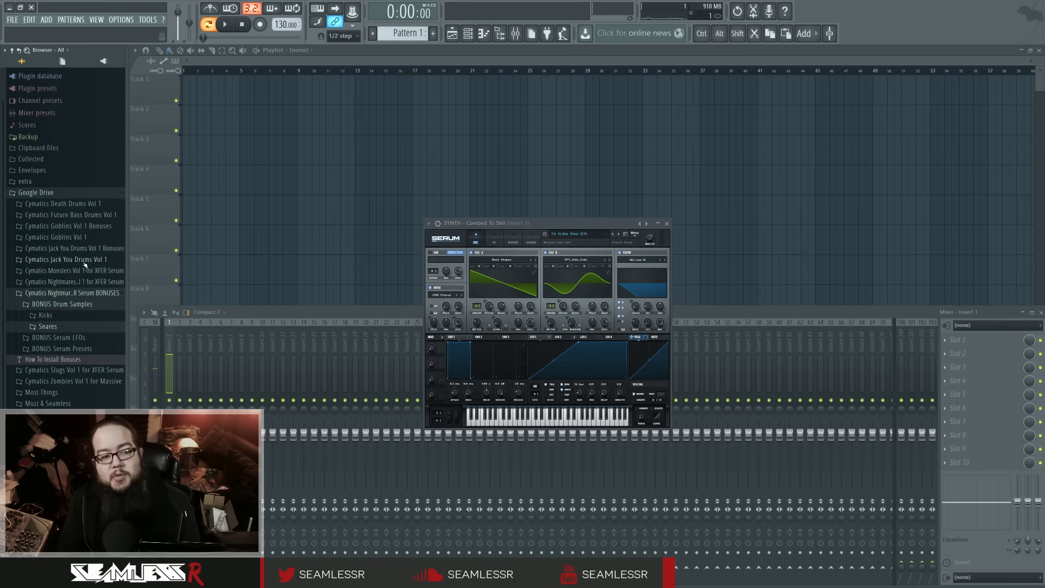
Step: Collapse the bonus drum samples, the Nightmares bonuses folder and Google Drive, and move the Serum window slightly higher
{"action": "left_click", "coordinate": [85, 306]}
{"action": "left_click", "coordinate": [86, 315]}
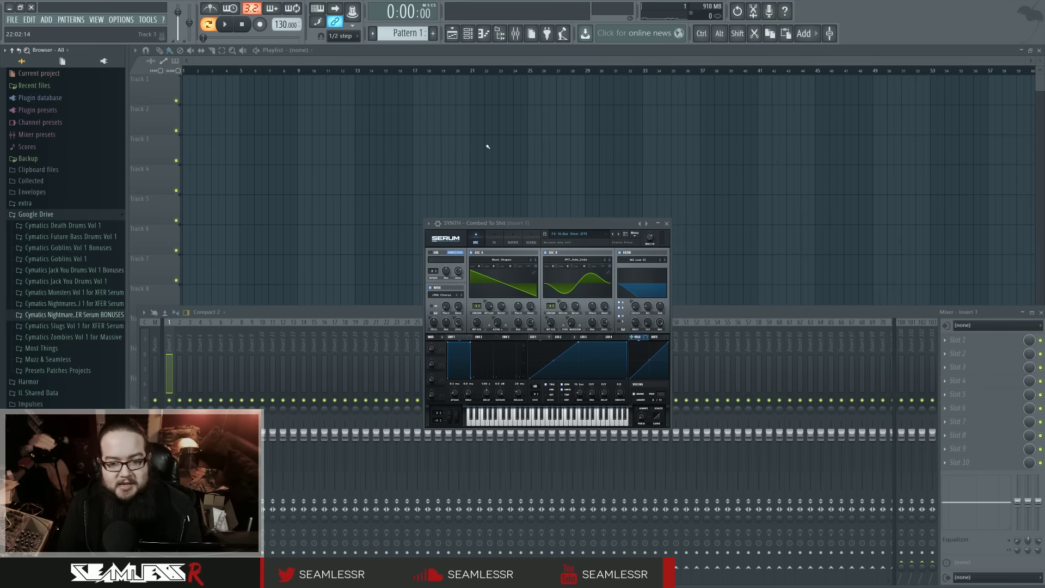
{"action": "left_click", "coordinate": [36, 214]}
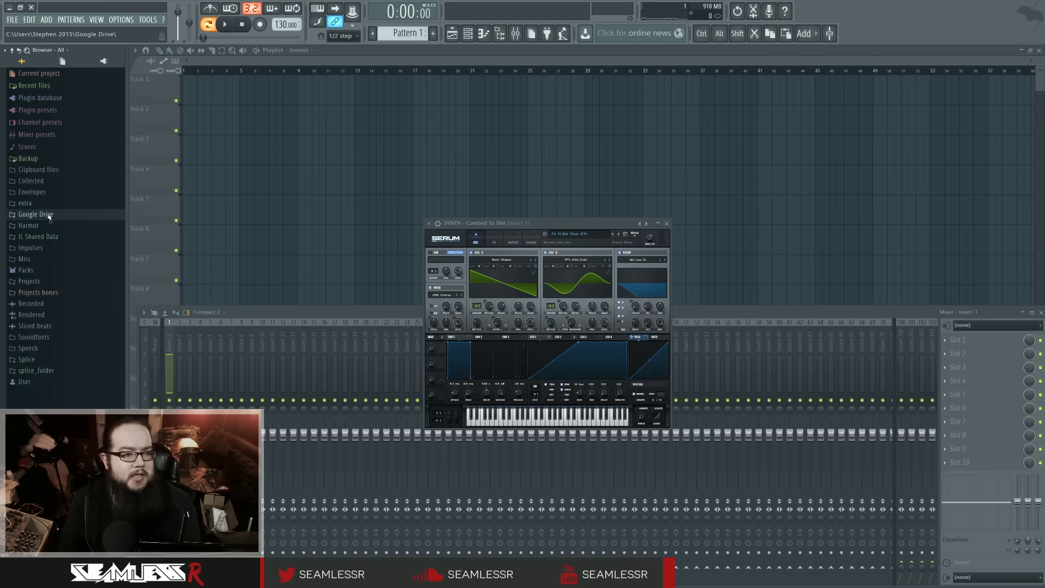
{"action": "left_click_drag", "start_coordinate": [495, 223], "coordinate": [503, 202]}
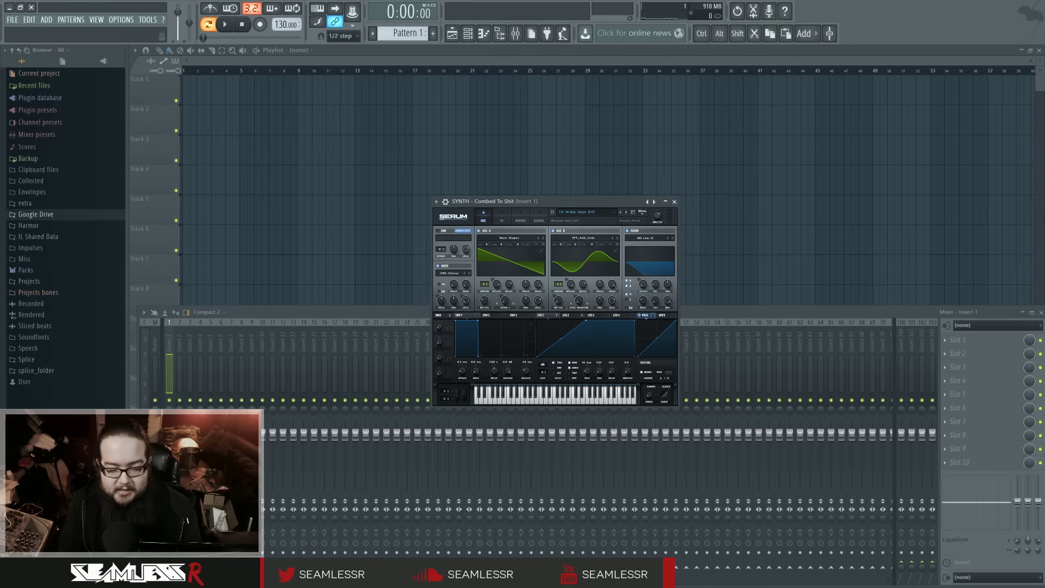